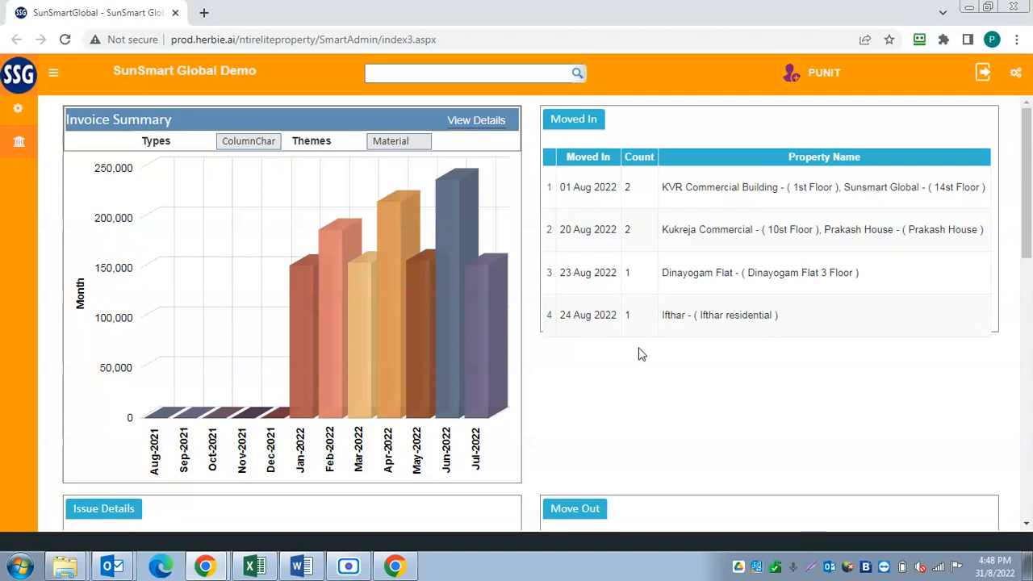
Open the Property Summary page in the FM module's Property Management section.
click(19, 142)
click(159, 169)
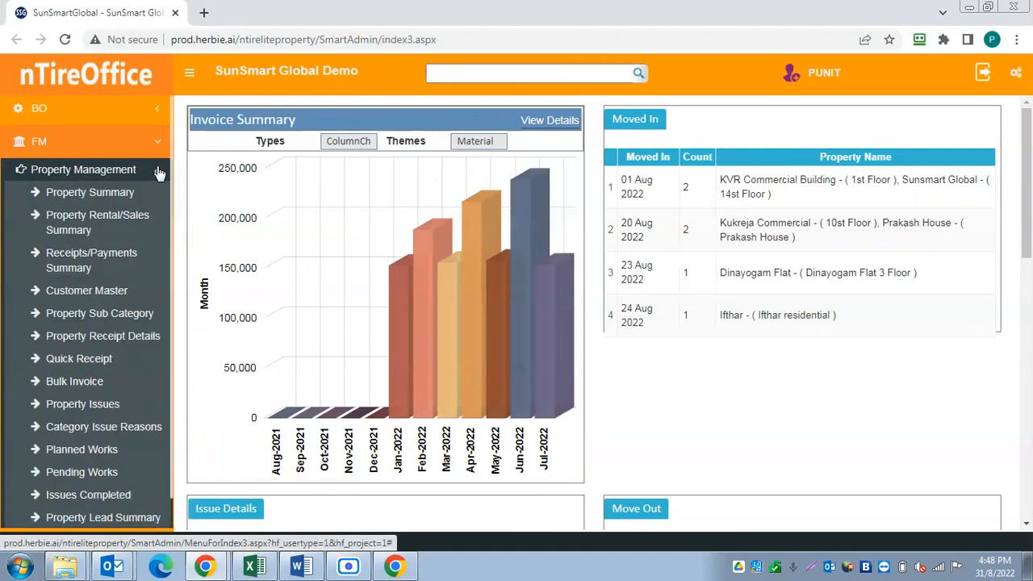
click(90, 193)
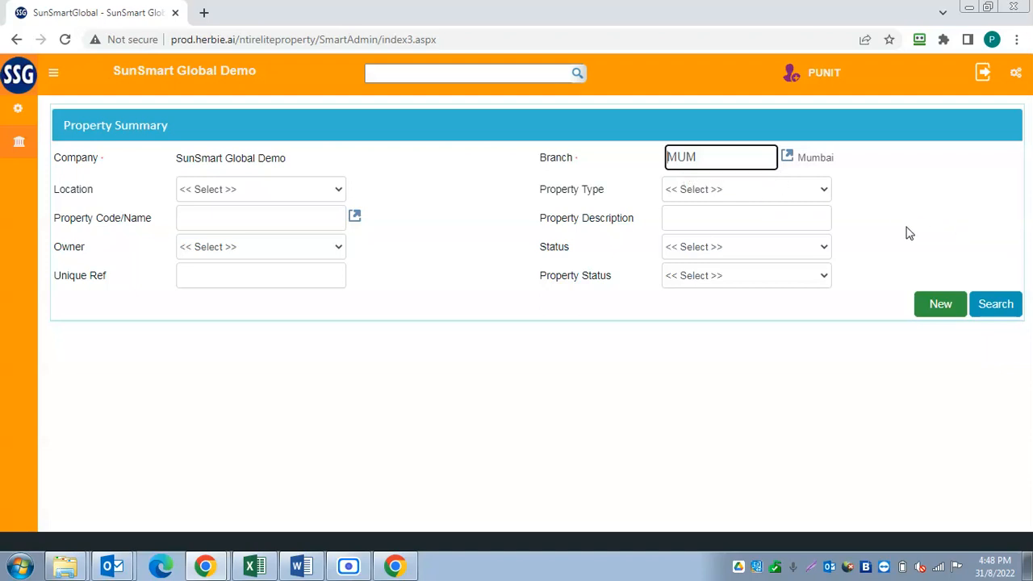
Start a new property record and examine its general information fields, including the owner category and owner type options.
click(938, 308)
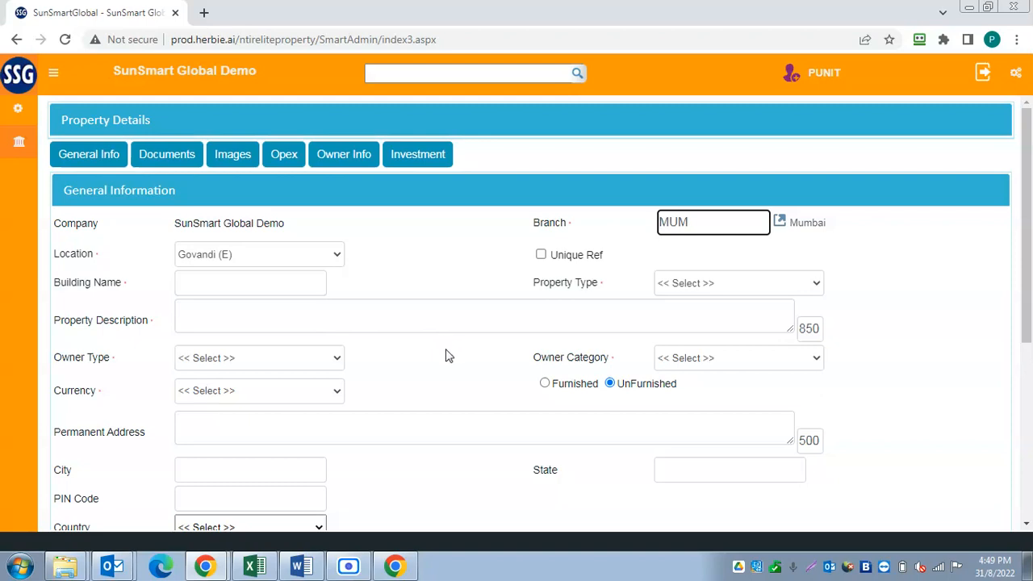
scroll(449, 356, down, 1)
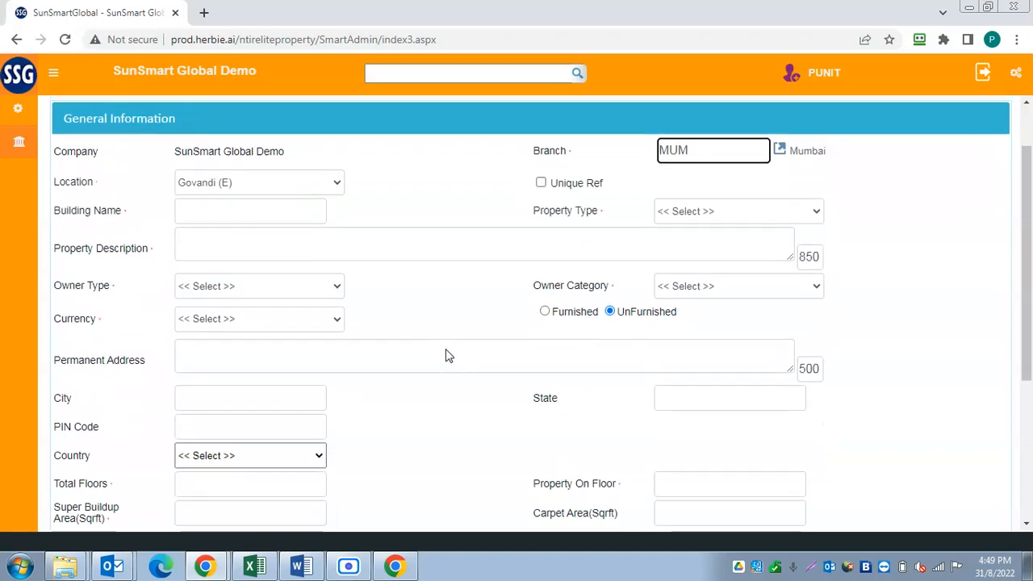
click(787, 284)
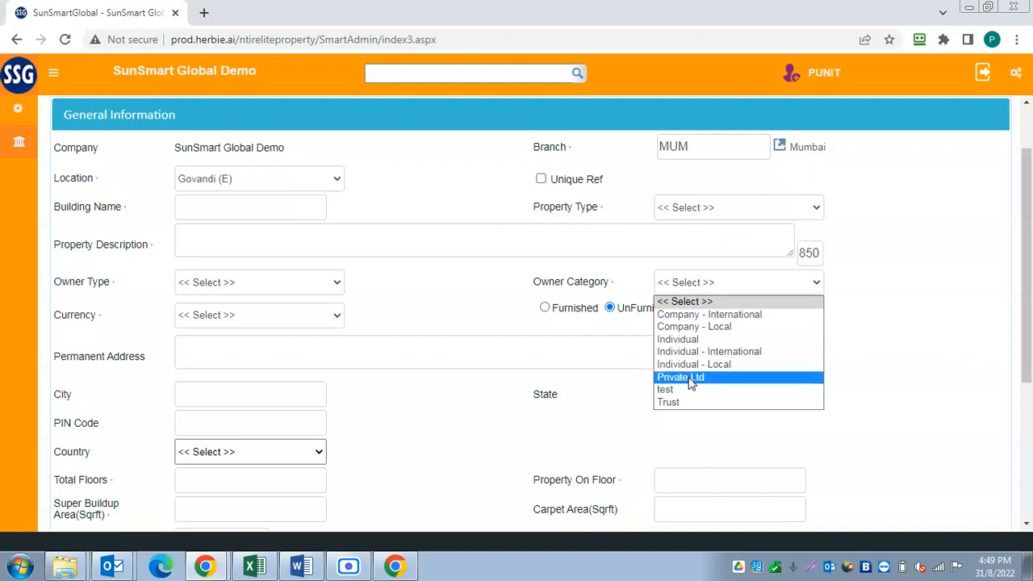
click(435, 302)
click(317, 282)
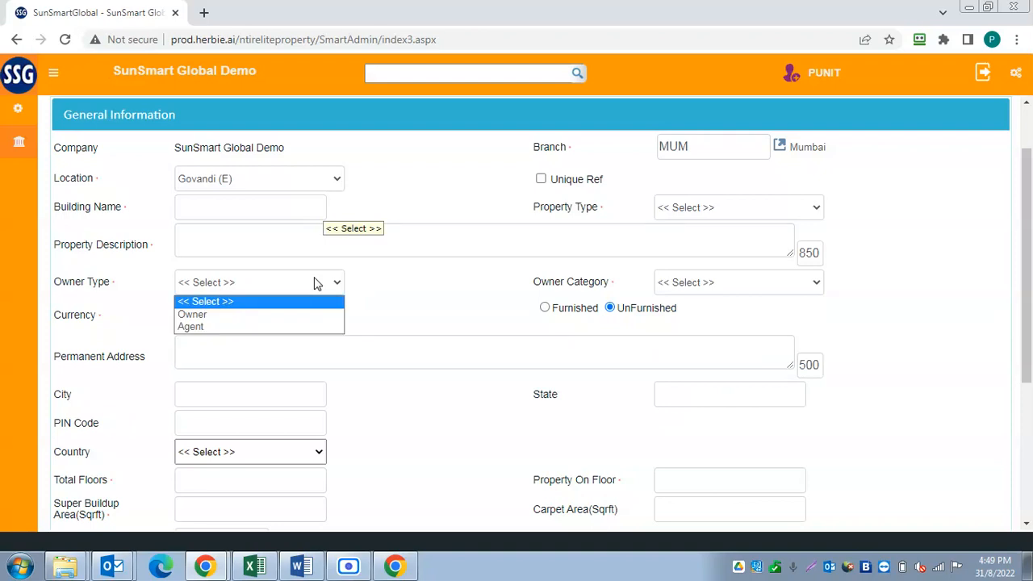
click(315, 283)
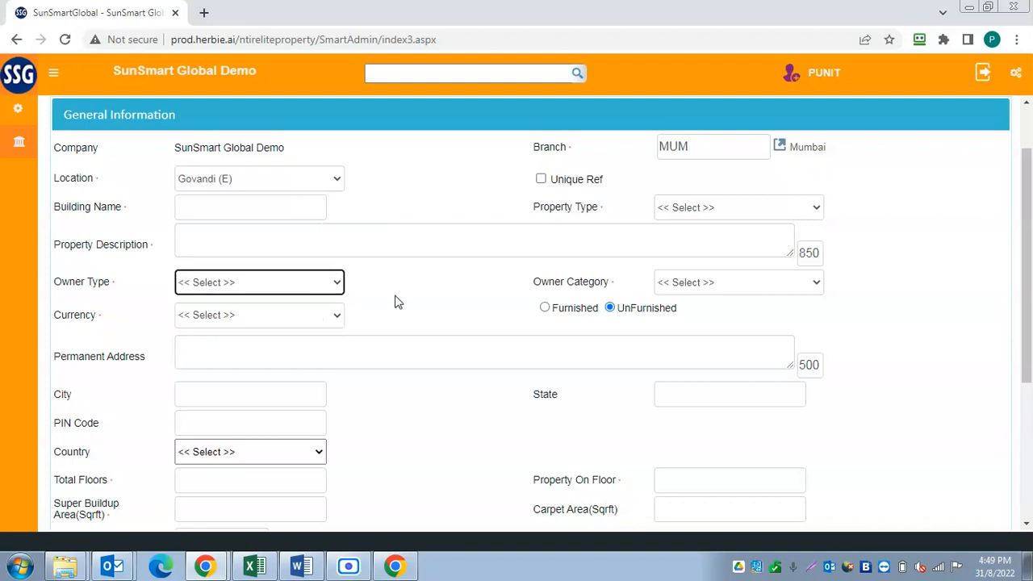
click(435, 324)
scroll(434, 324, down, 2)
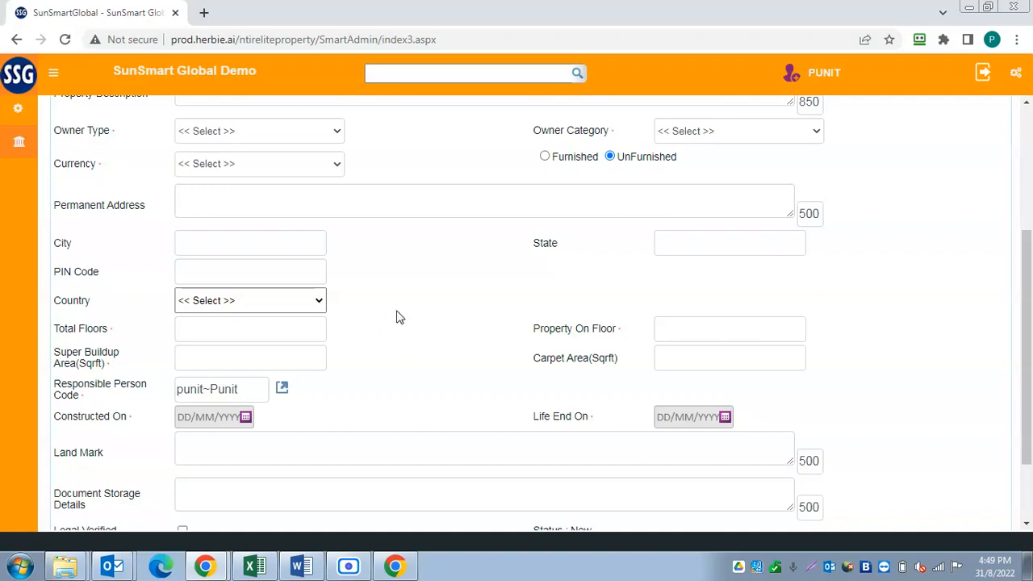
scroll(396, 318, down, 2)
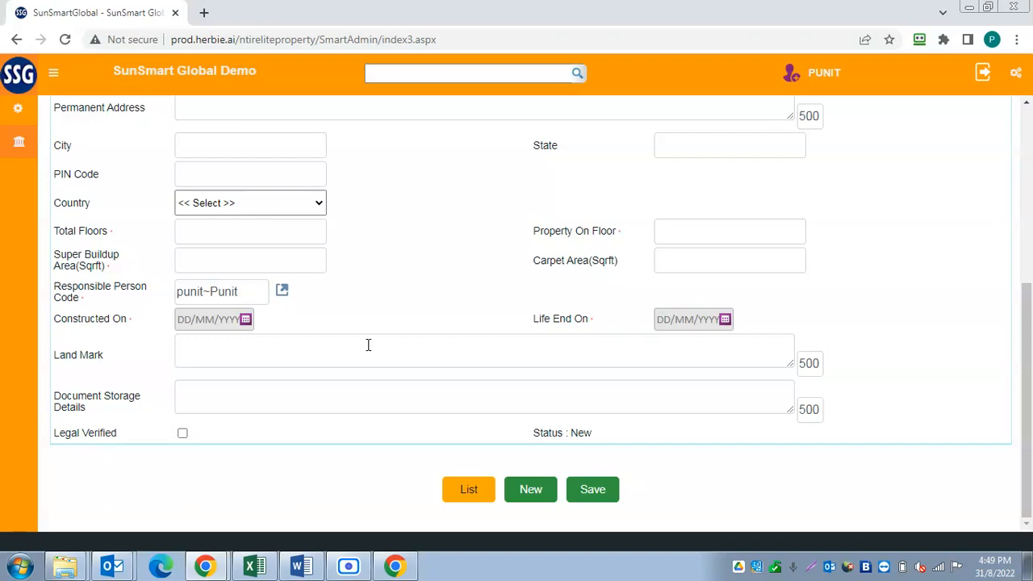
scroll(368, 344, up, 5)
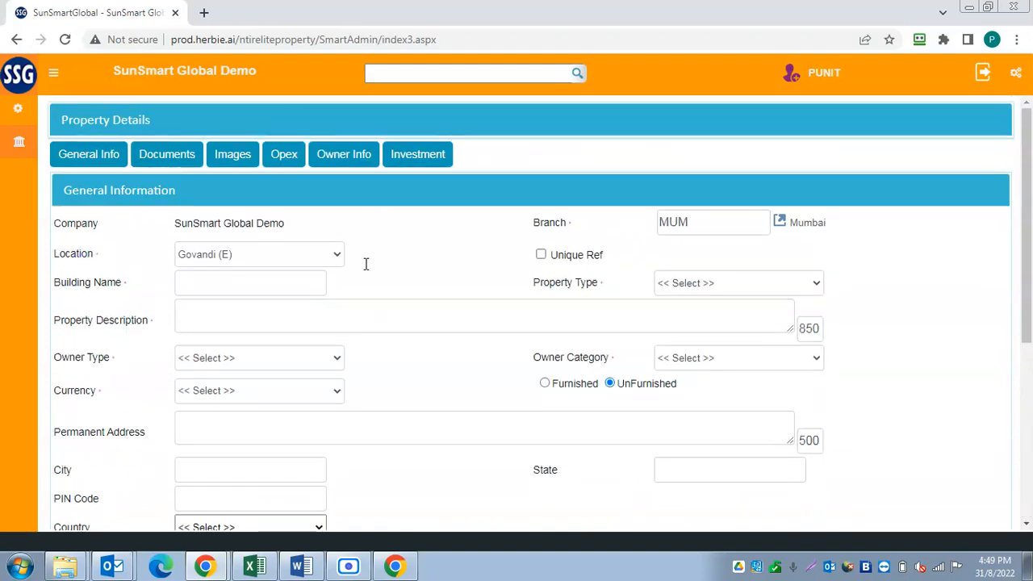
scroll(485, 403, down, 4)
Return to the property list, search the MUM branch's properties and open Kukreja Commercial's first 1st Floor record for editing.
click(470, 488)
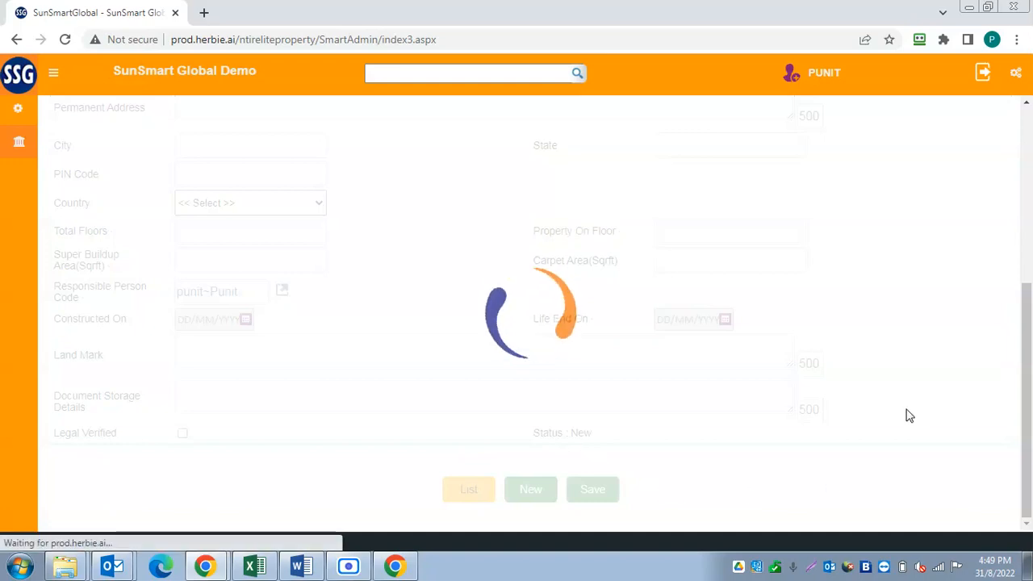
click(997, 304)
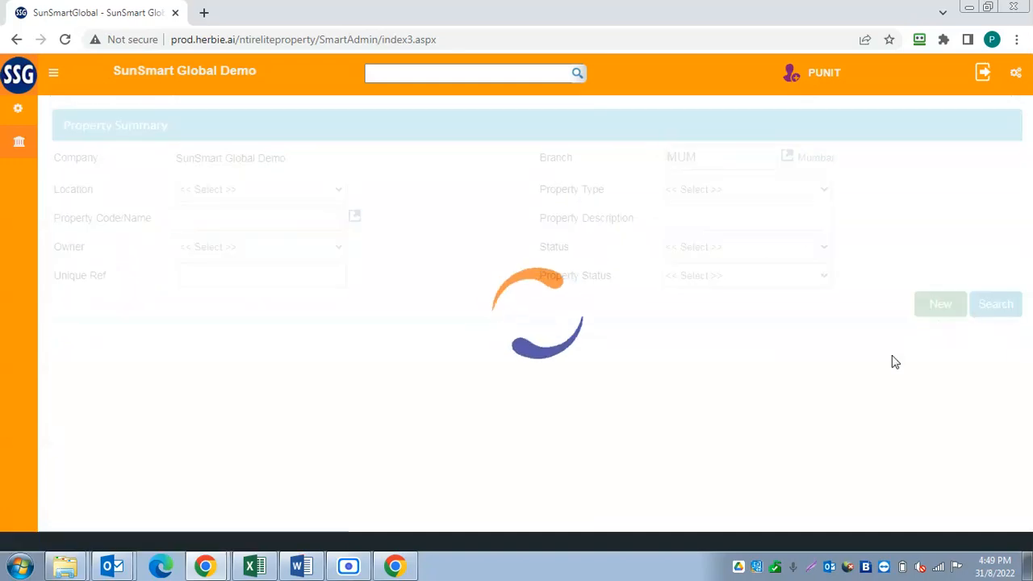
scroll(782, 365, down, 1)
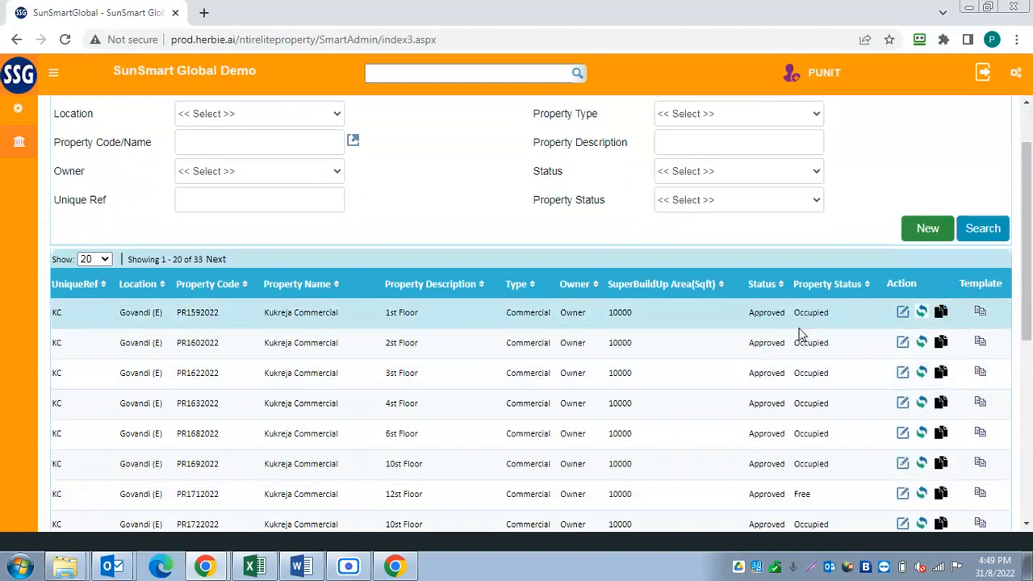
click(903, 317)
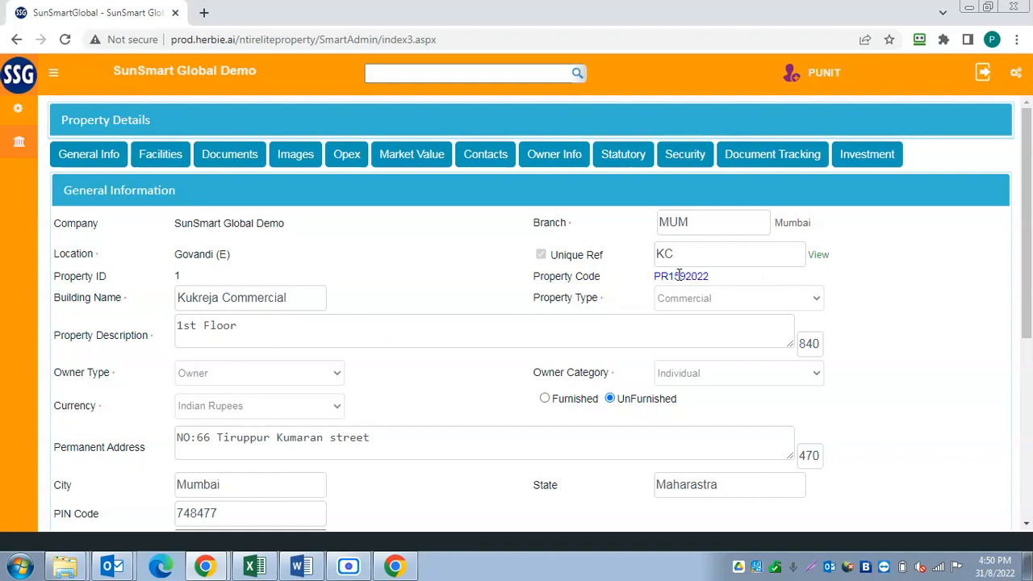
Examine the property's general information, including its property code and the Legal Verified option.
drag(723, 283, 654, 280)
click(725, 274)
scroll(426, 339, down, 5)
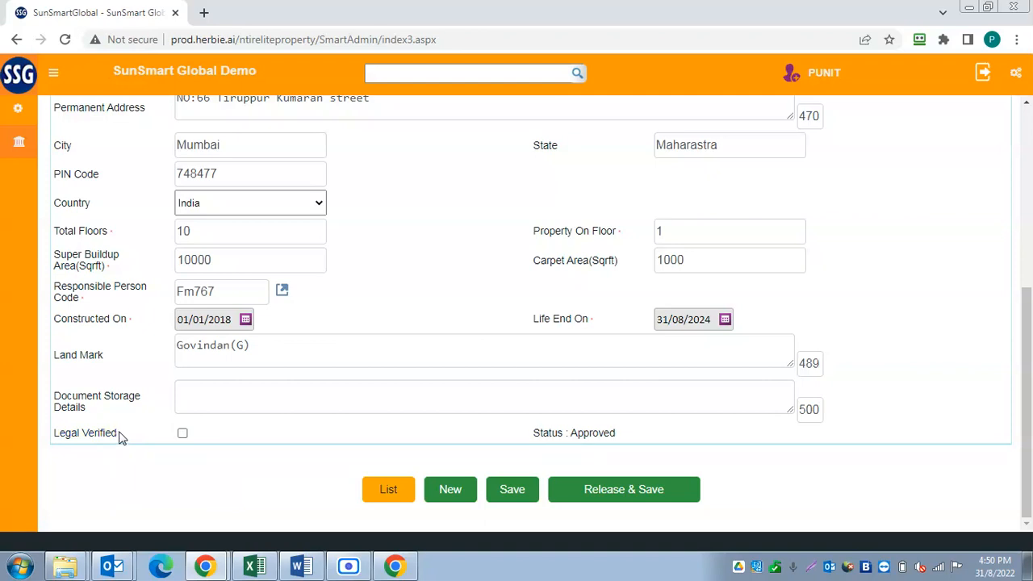
click(182, 434)
click(182, 434)
scroll(550, 421, up, 5)
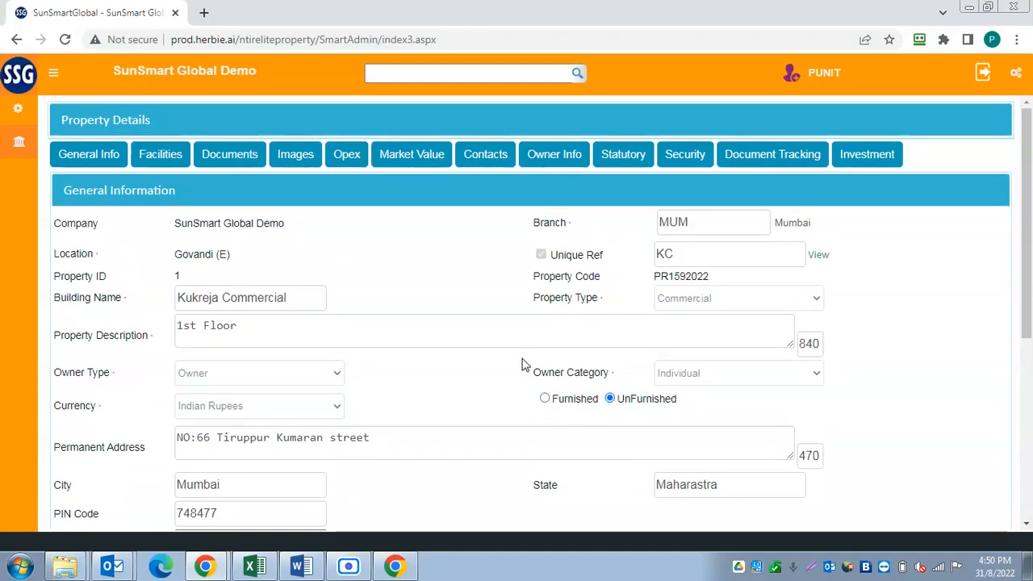
Review the property's facility details and the categories available for its documents.
click(164, 159)
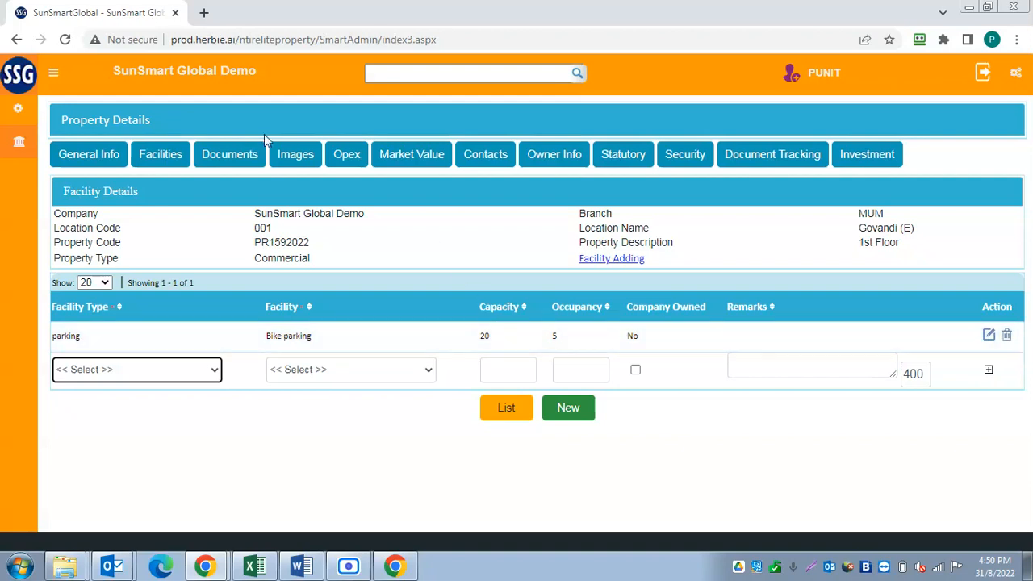
click(228, 158)
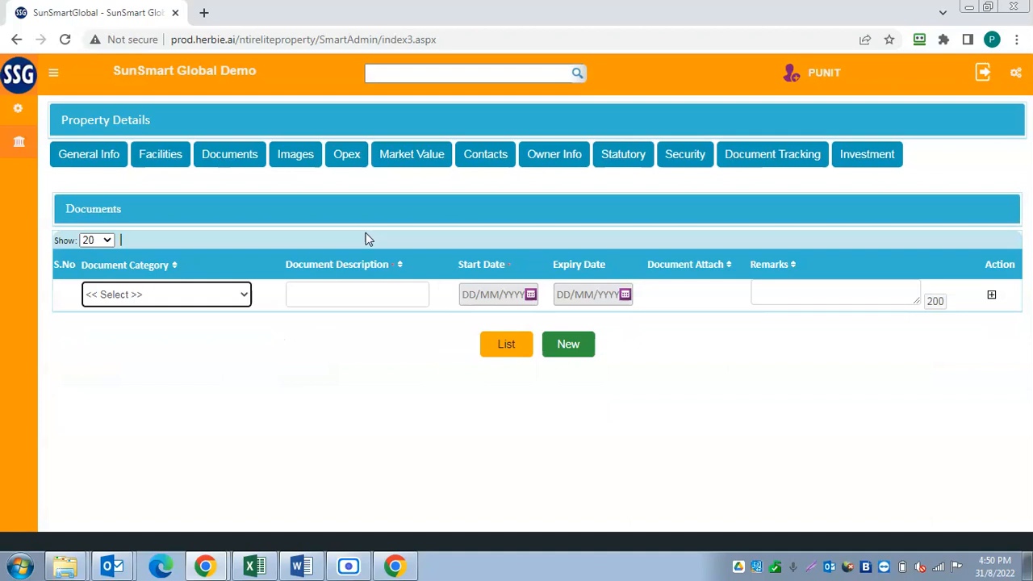
click(194, 294)
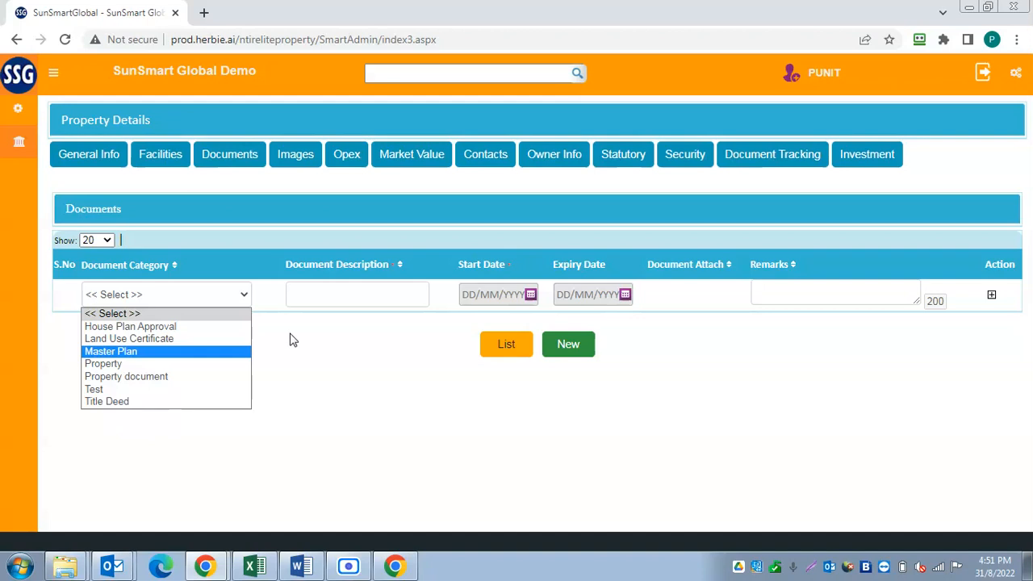
View the property images section and examine the expense categories offered for operational expenses.
click(305, 160)
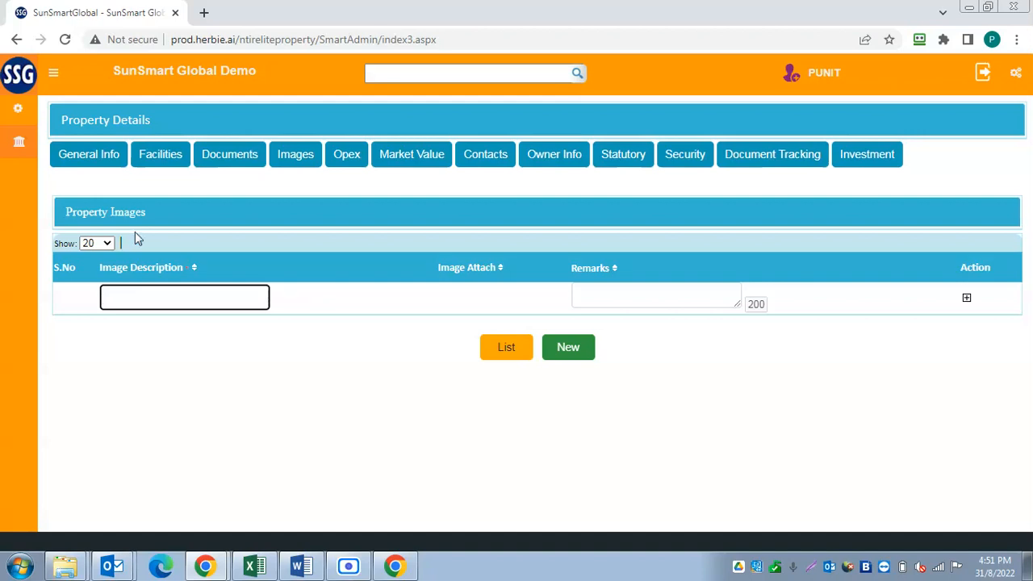
click(348, 162)
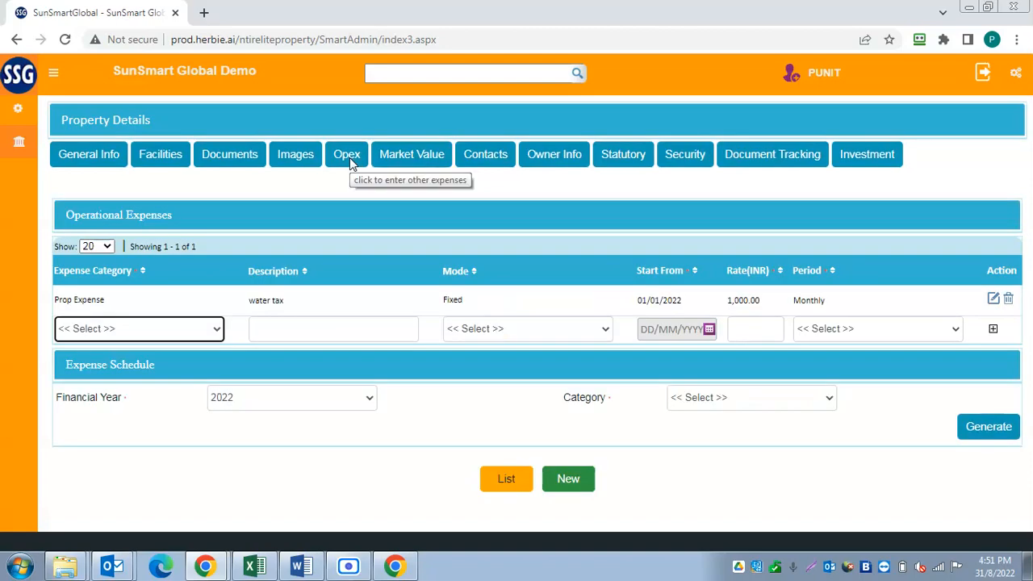
click(171, 333)
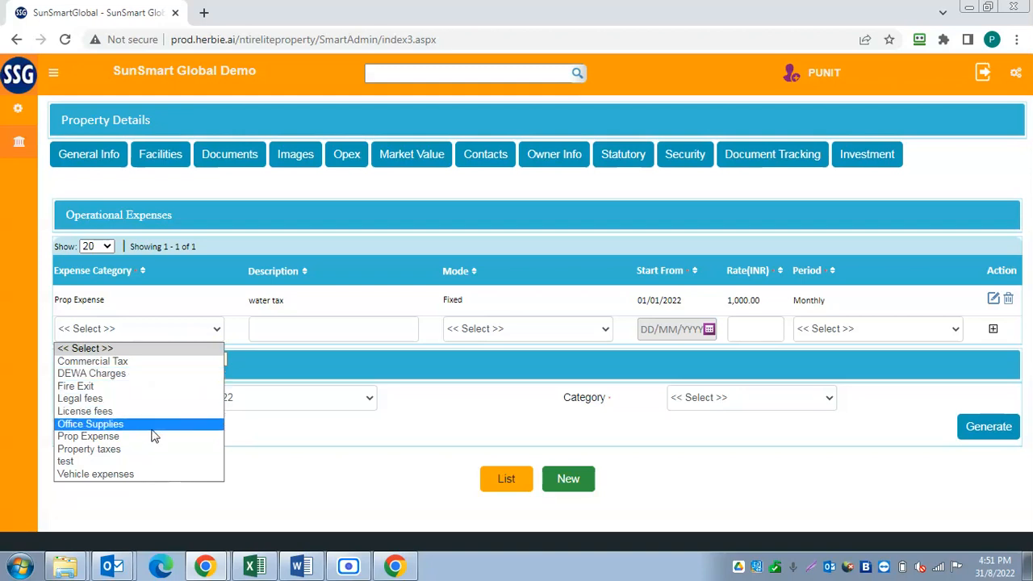
click(431, 227)
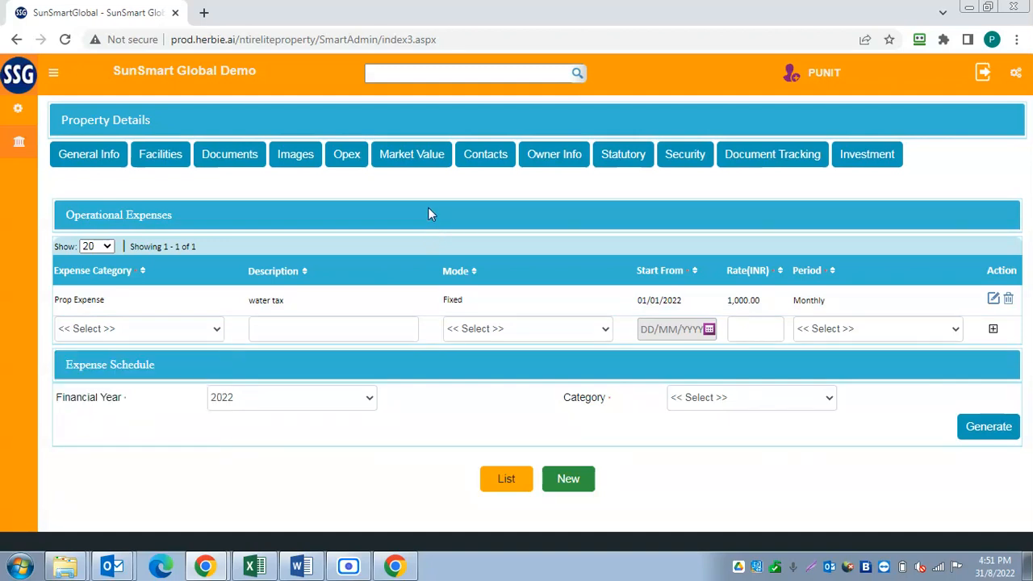
click(191, 331)
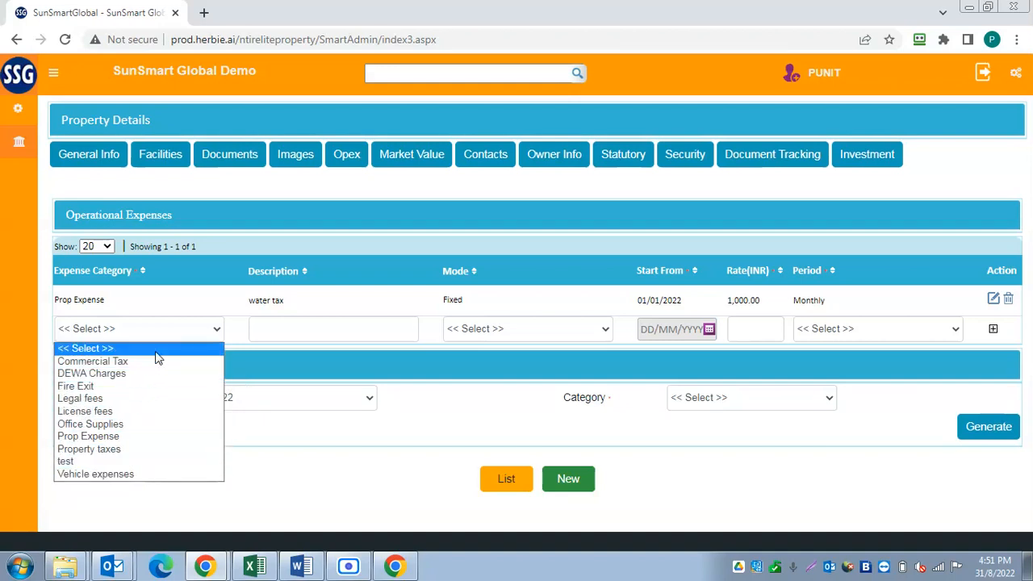
click(376, 196)
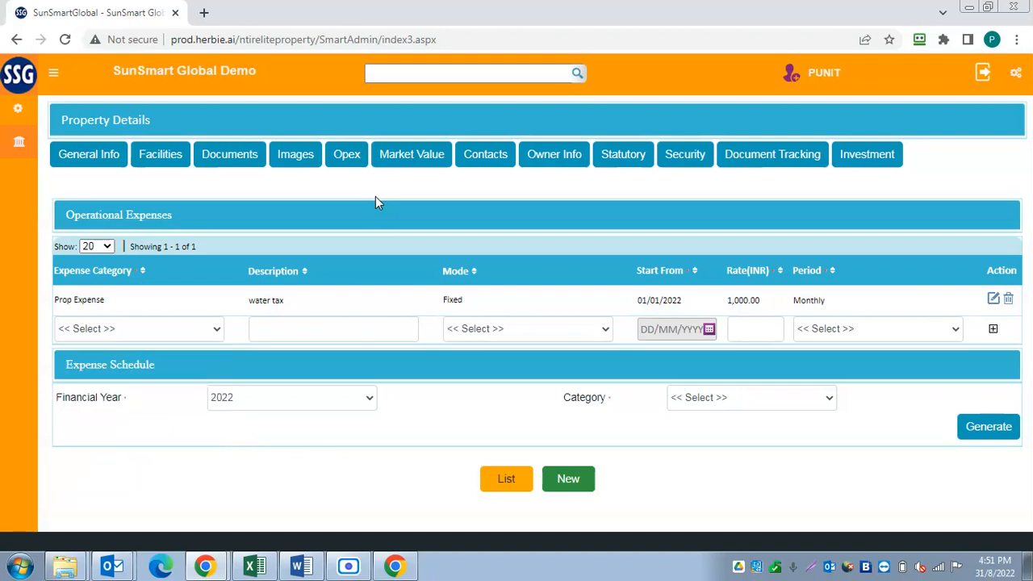
Examine the property's market value section and the years offered for a value entry.
click(423, 162)
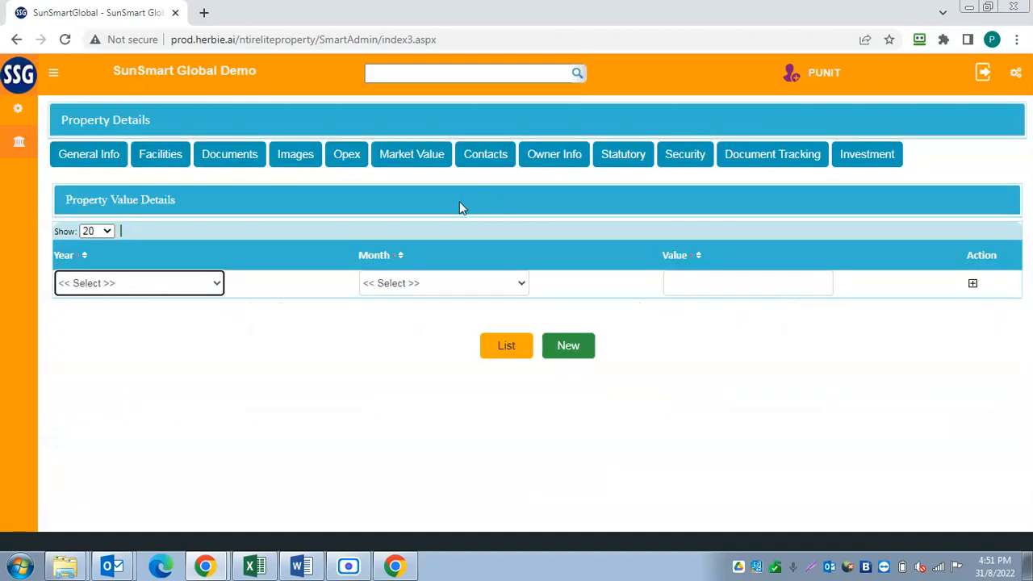
click(182, 287)
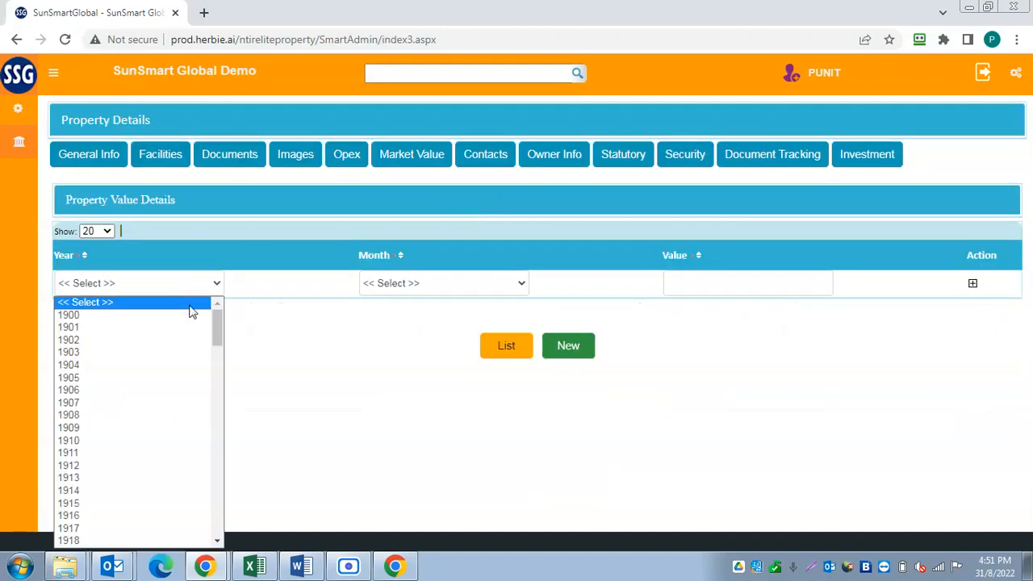
drag(216, 327, 233, 309)
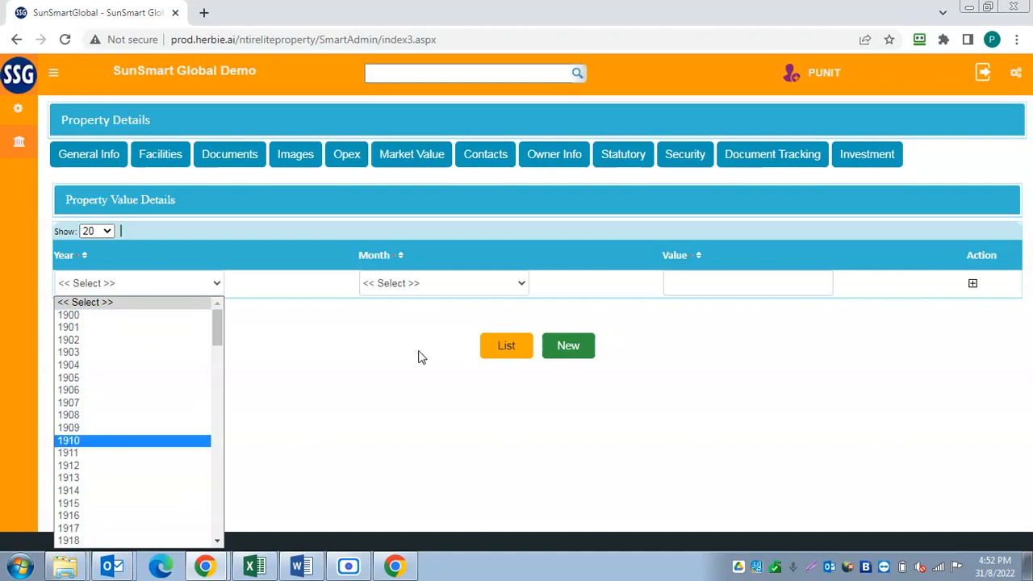
click(337, 377)
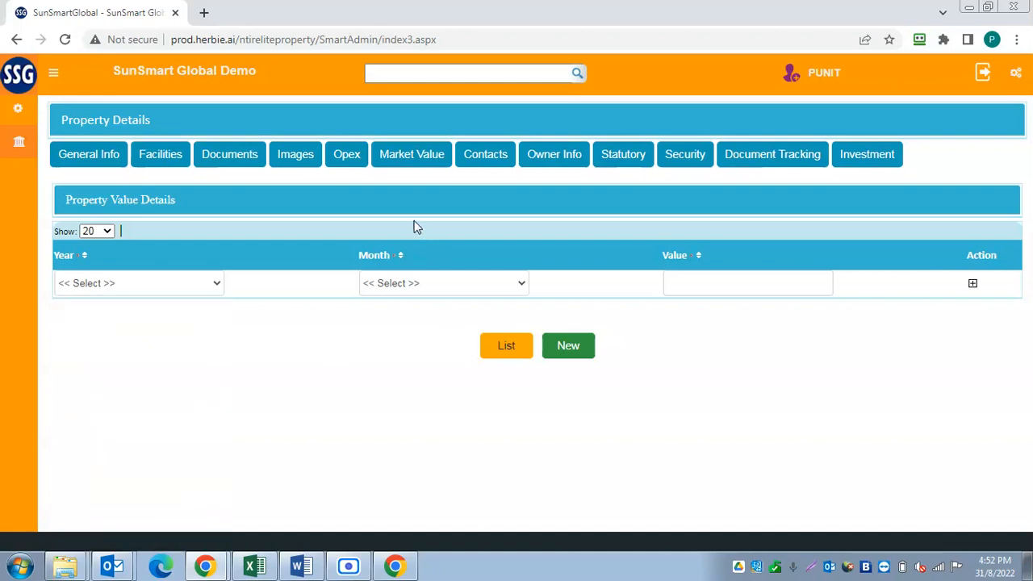
View the property's contacts section and the contact categories it offers.
click(500, 157)
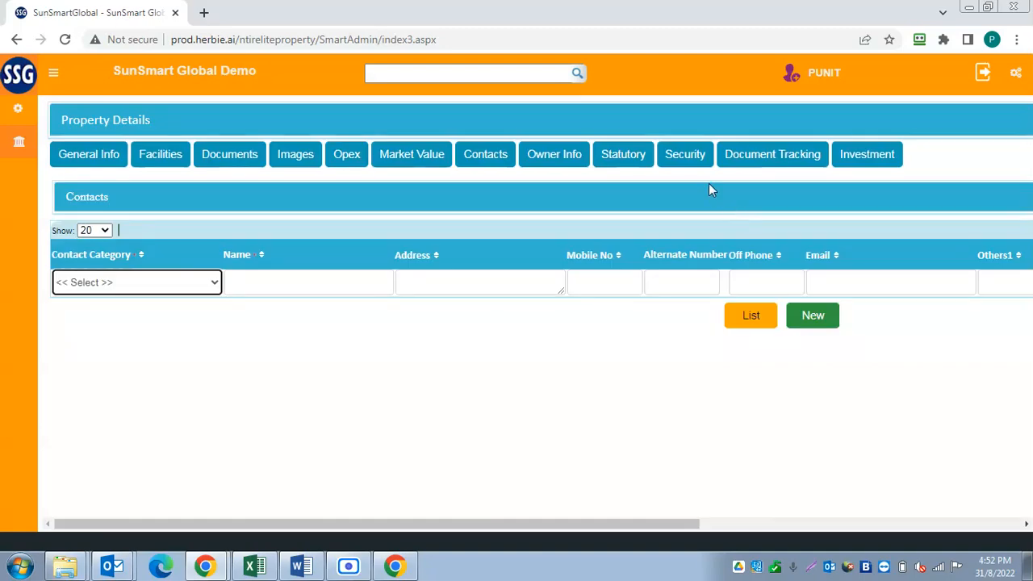
click(184, 287)
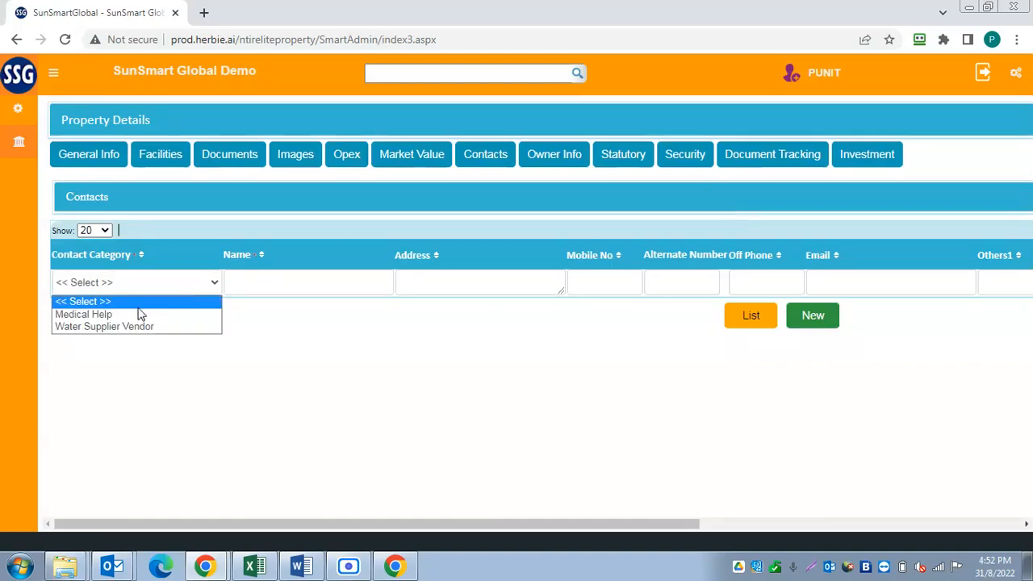
click(364, 342)
Review the property's owner info, statutory compliance, security and document tracking sections.
click(552, 147)
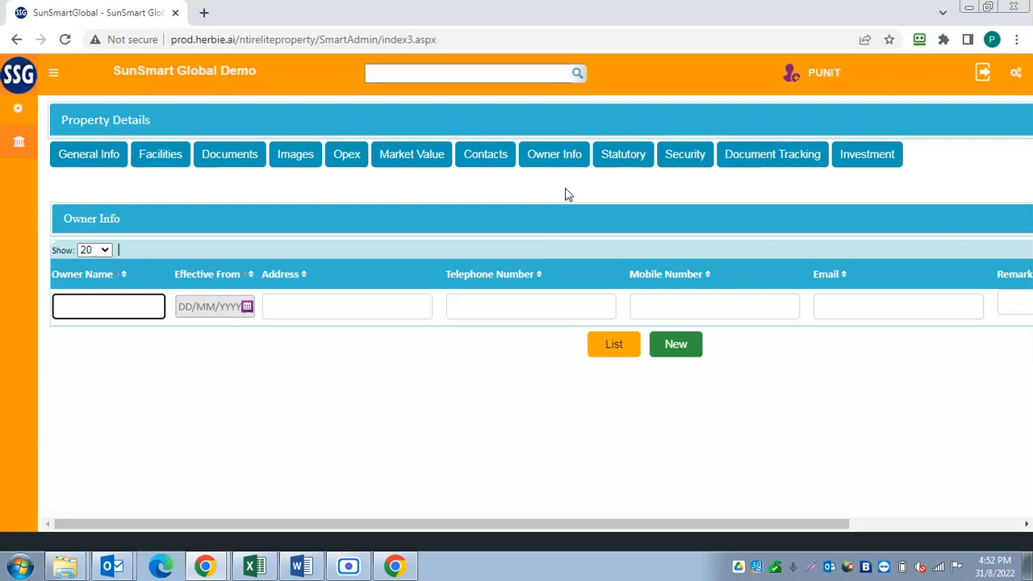
click(629, 165)
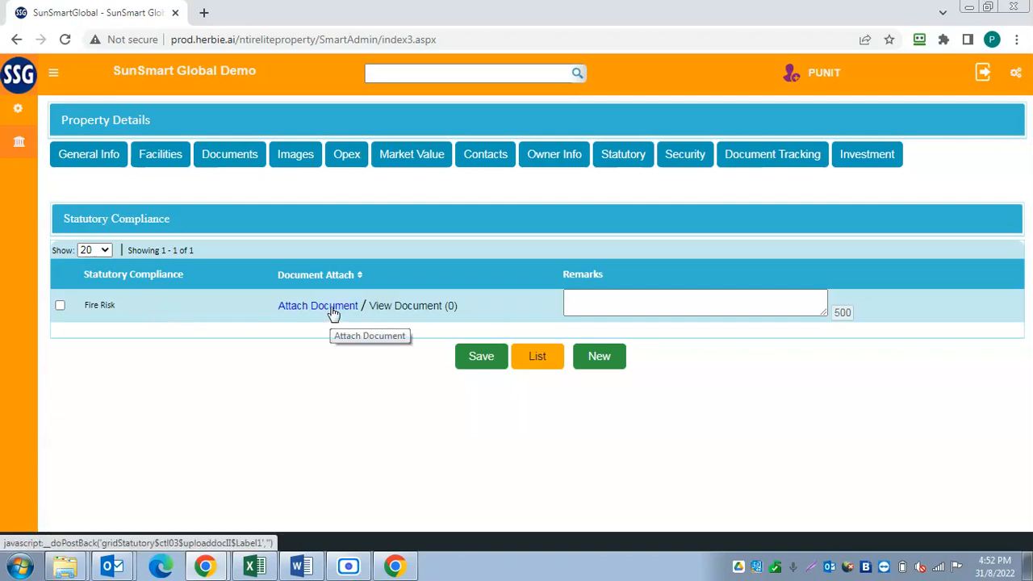
click(681, 158)
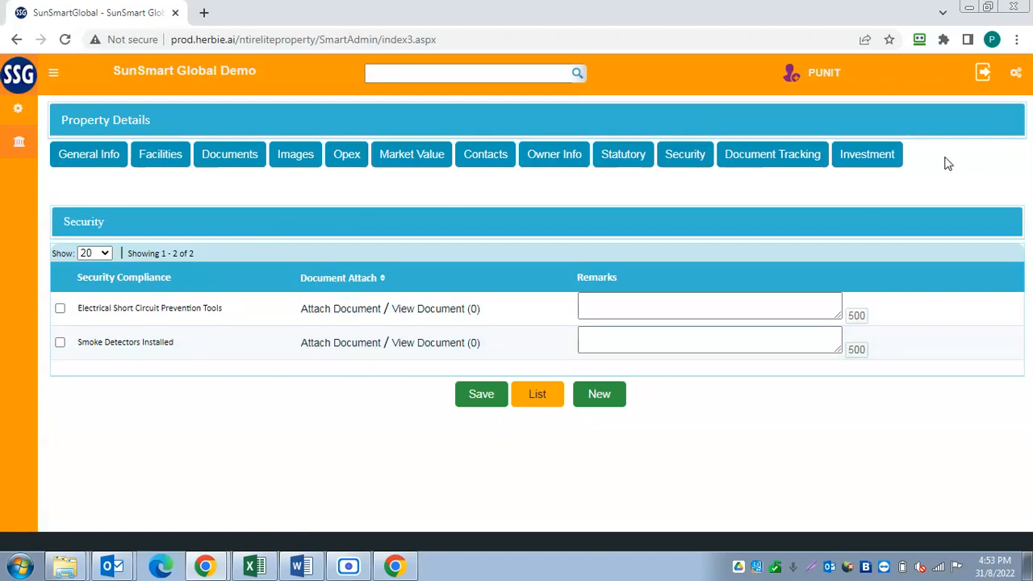
click(774, 160)
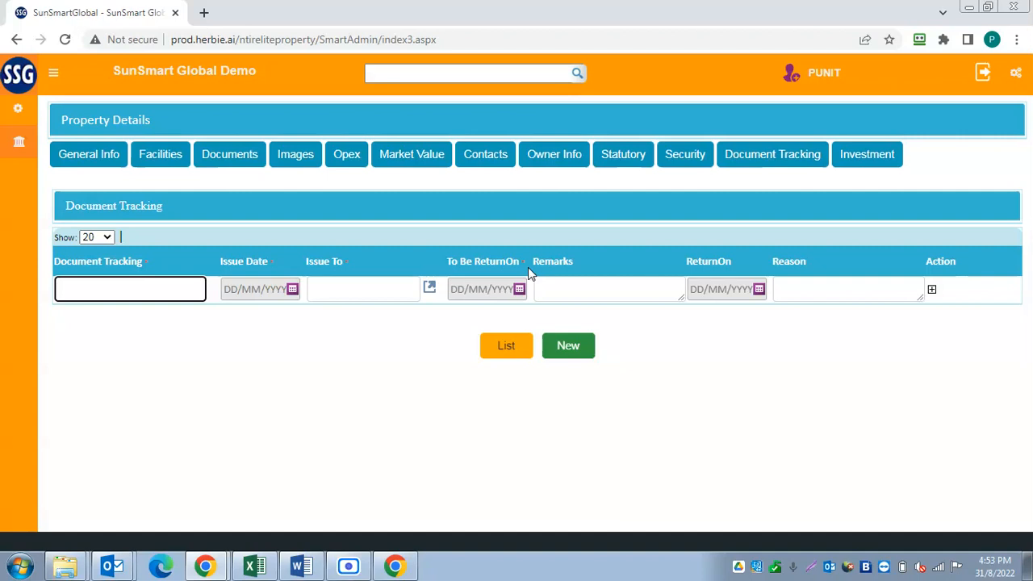
Review the property's investment section across all its columns, including the due date, document and remarks fields.
click(862, 159)
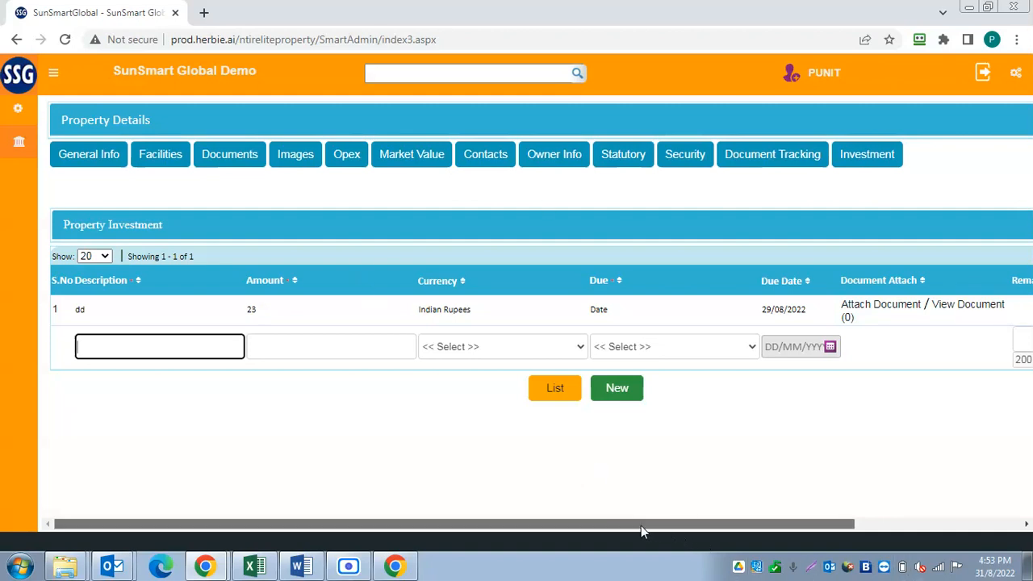
drag(641, 526, 966, 510)
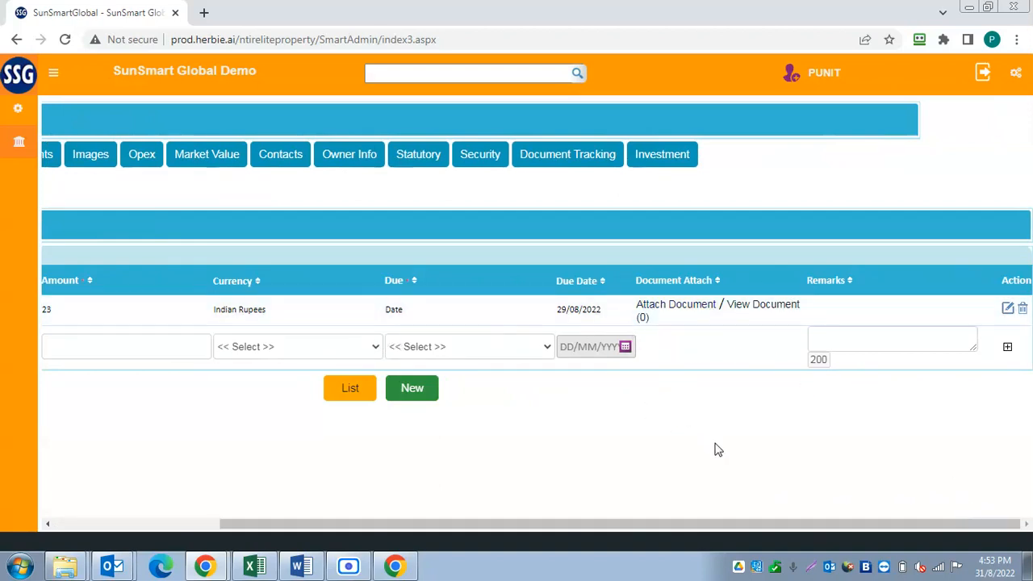
drag(749, 523, 358, 529)
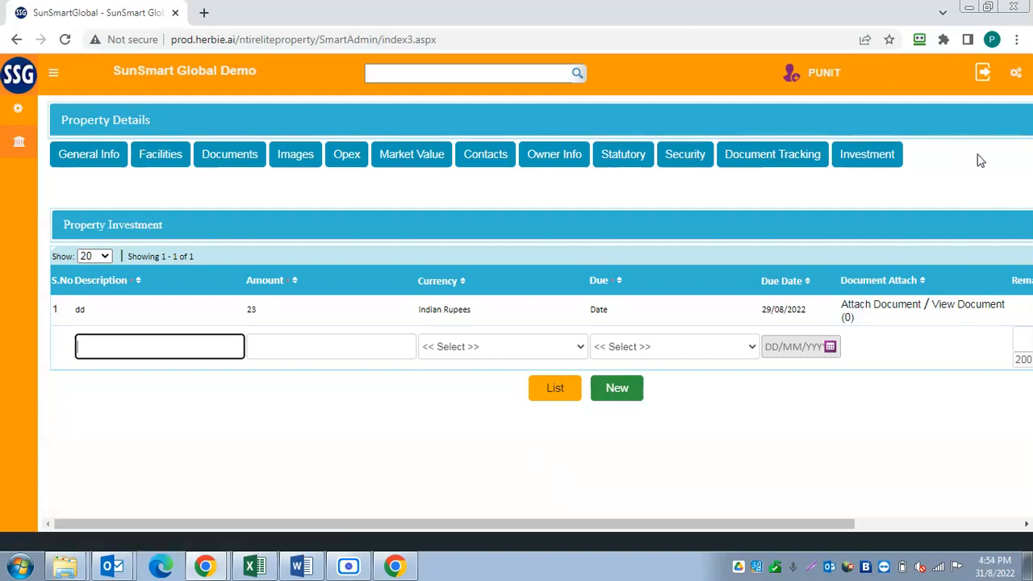
Open the Property Rental/Sales Summary page of property management.
click(18, 143)
click(154, 171)
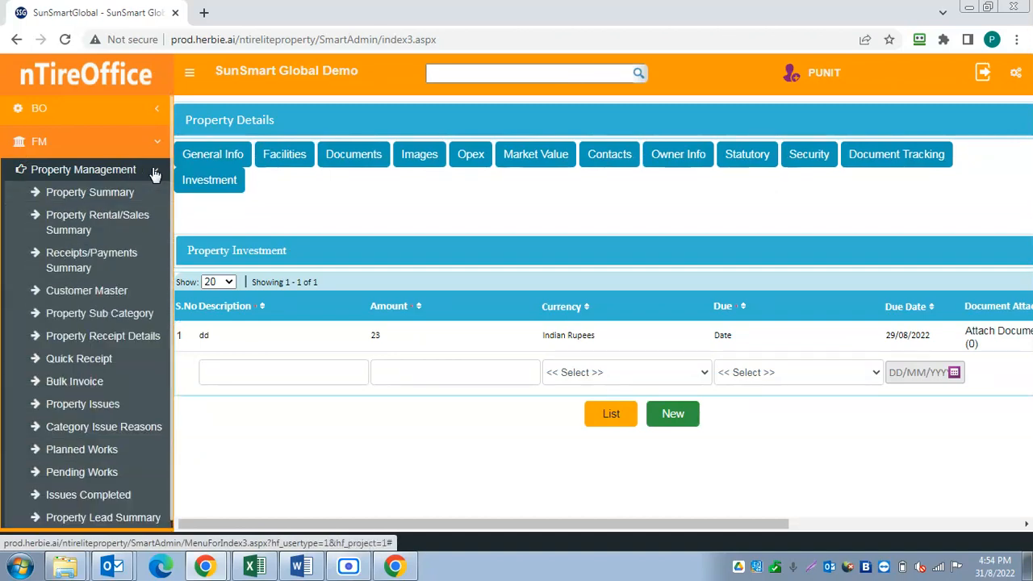
click(82, 225)
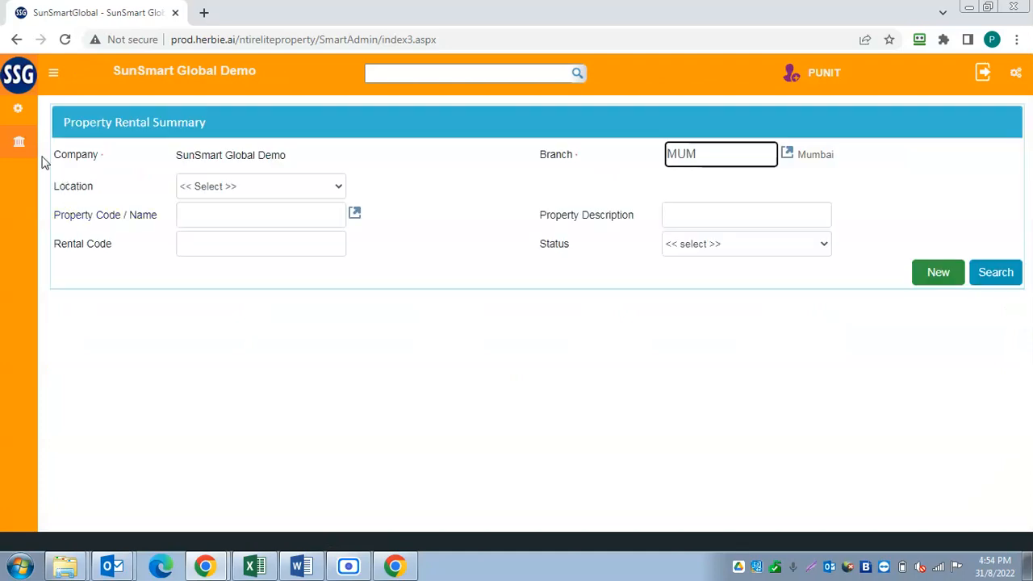
Open the Customer Master and list the active customers of the Mumbai branch.
click(21, 144)
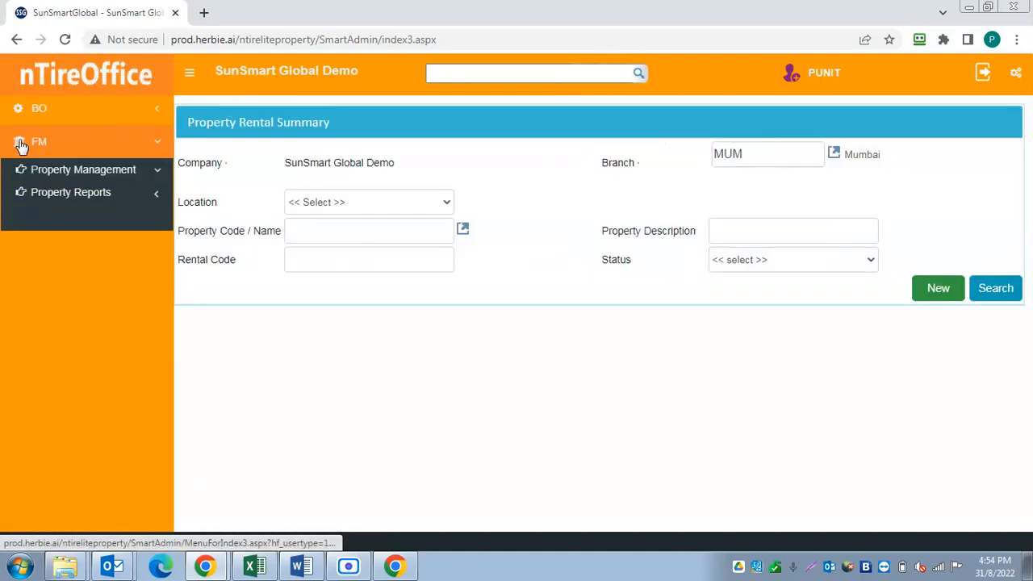
click(156, 172)
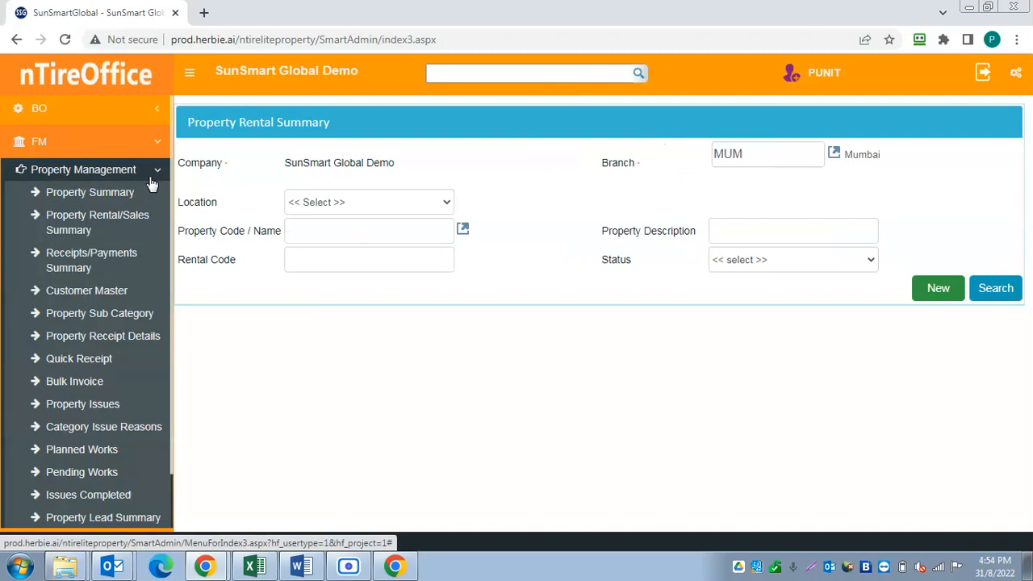
click(120, 296)
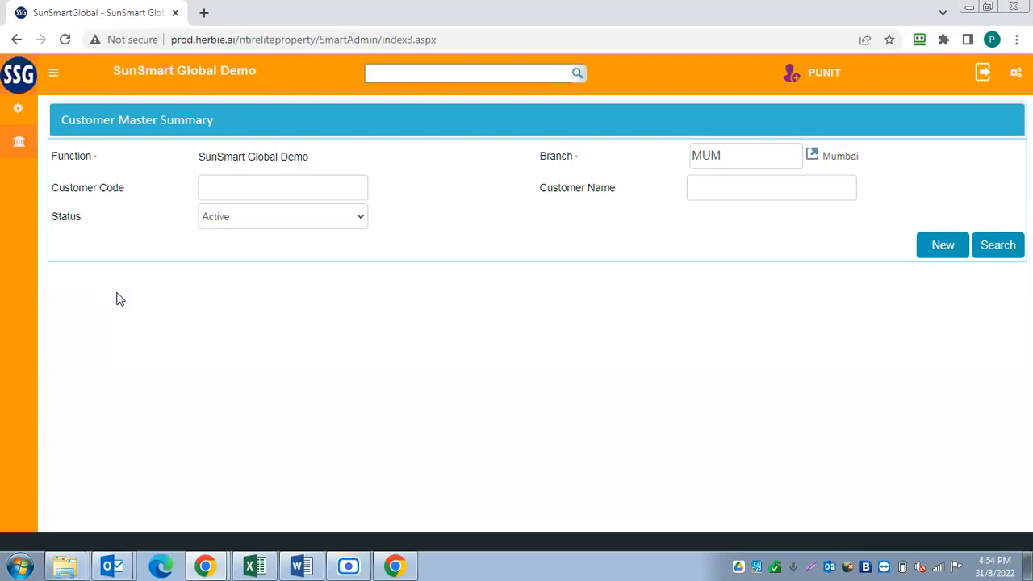
click(997, 247)
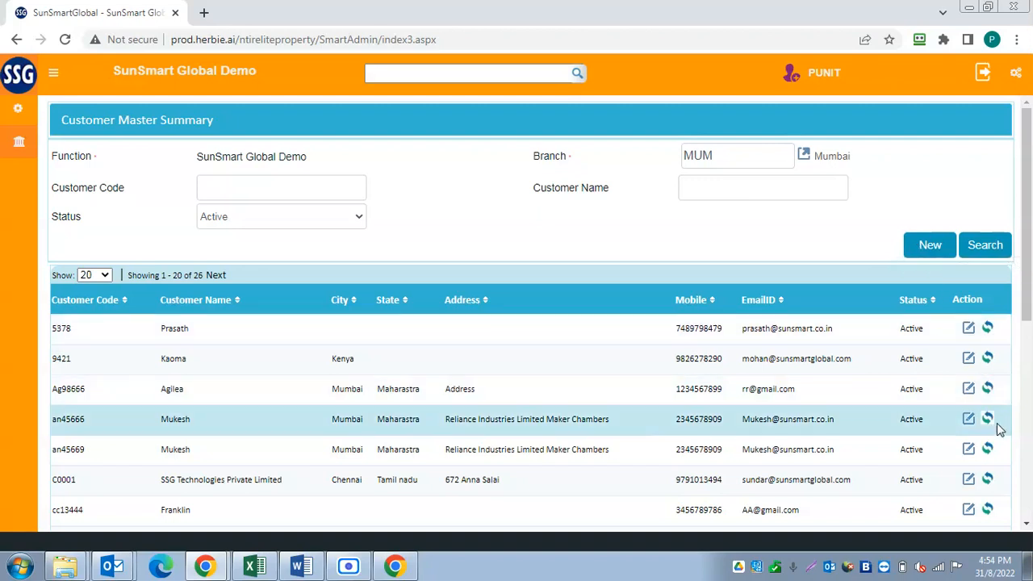
Open the fourth listed customer's record and examine the document types offered for Customer KYC.
click(969, 421)
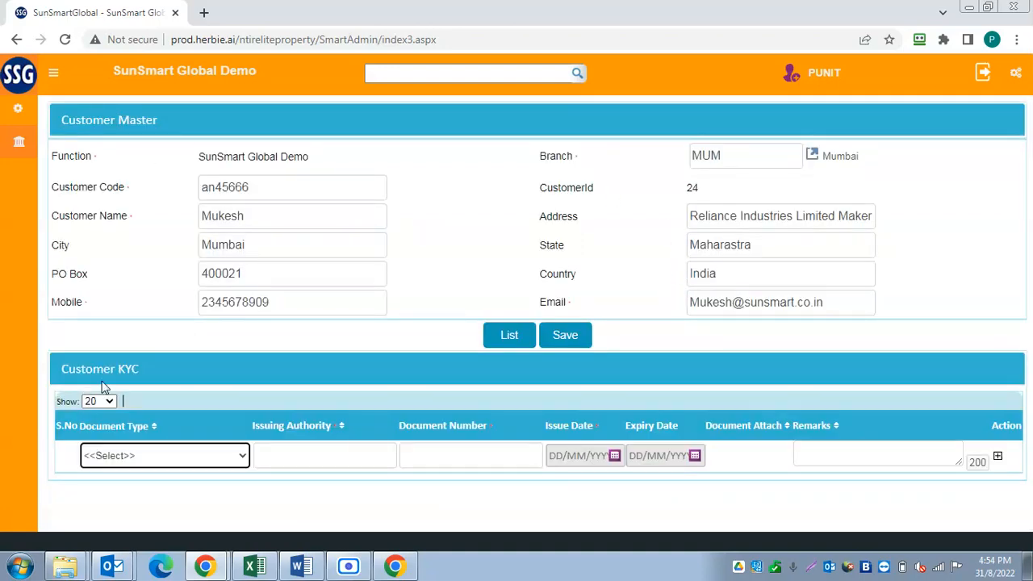
click(233, 456)
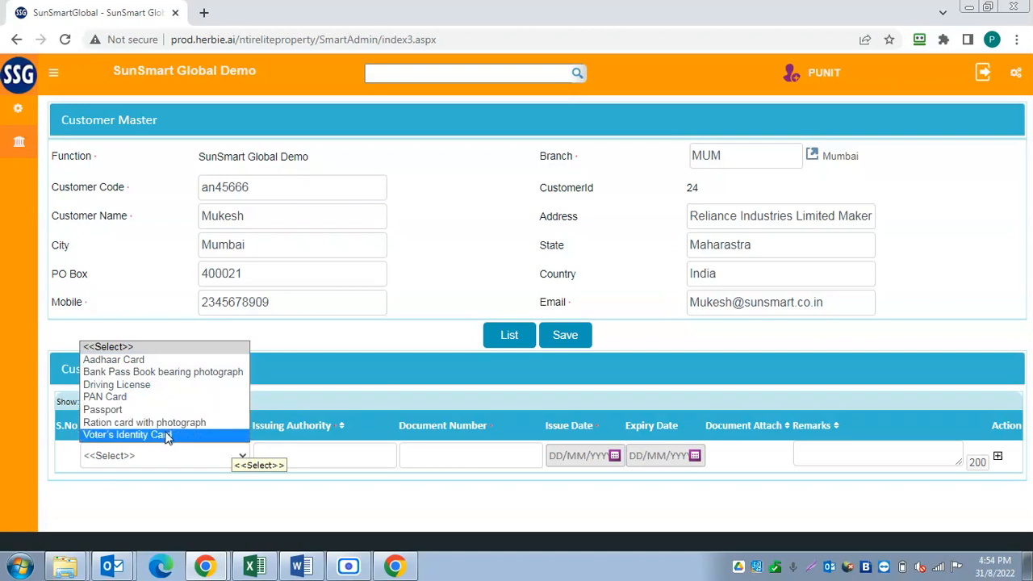
click(462, 283)
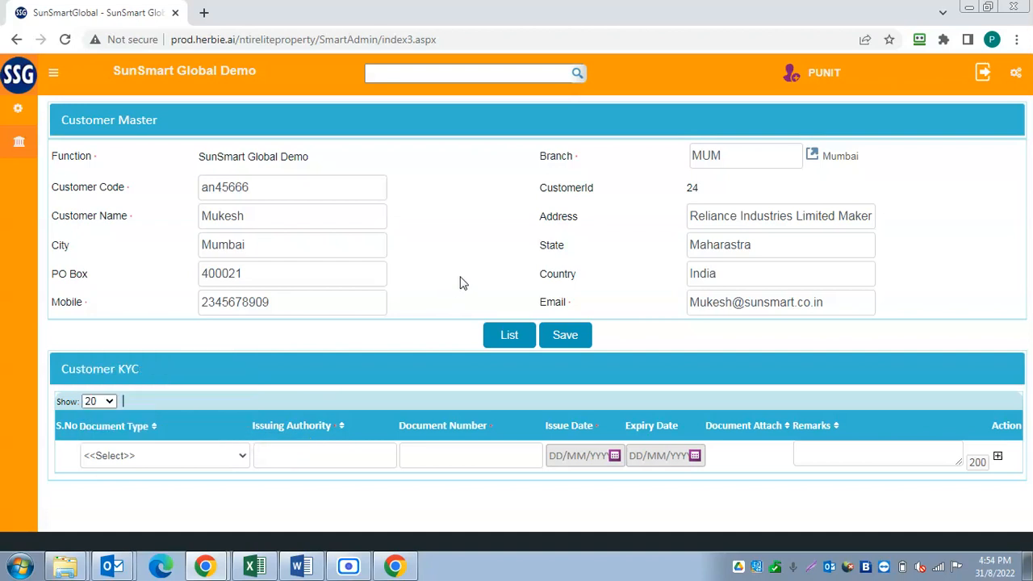
List the Mumbai branch's rentals in the Property Rental/Sales Summary and look through the entries.
click(17, 141)
click(153, 172)
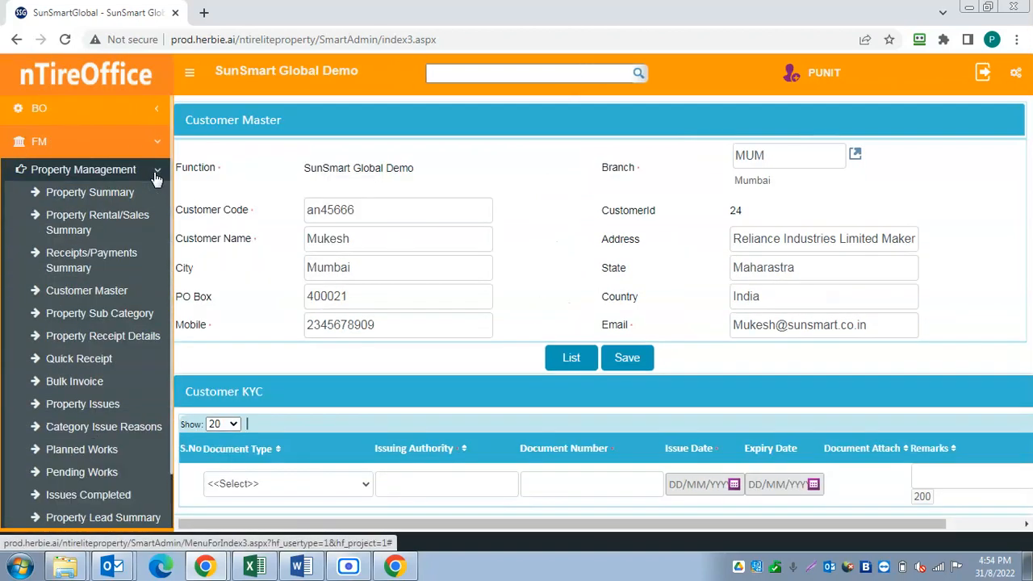
click(69, 228)
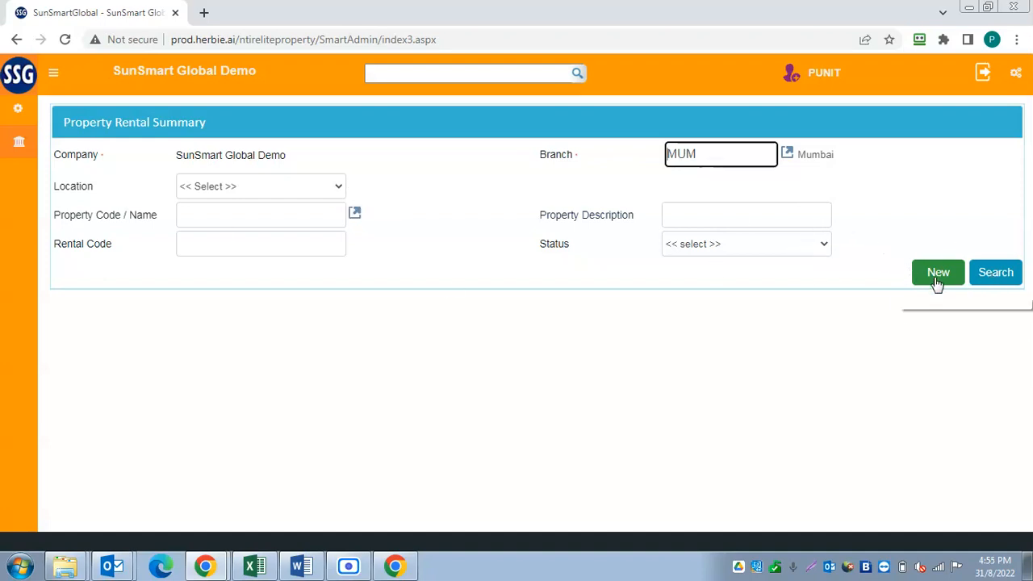
click(998, 276)
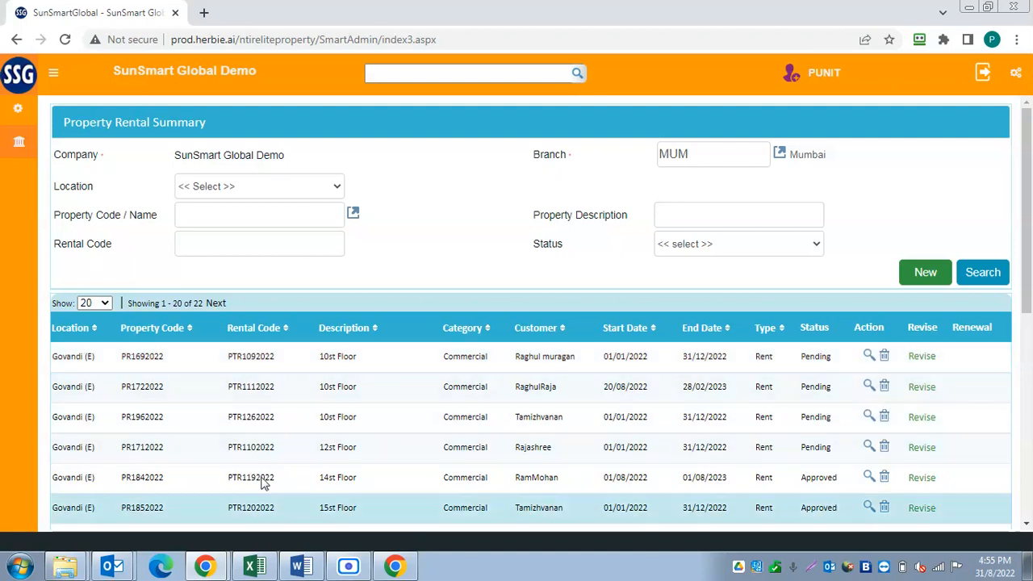
scroll(803, 393, down, 1)
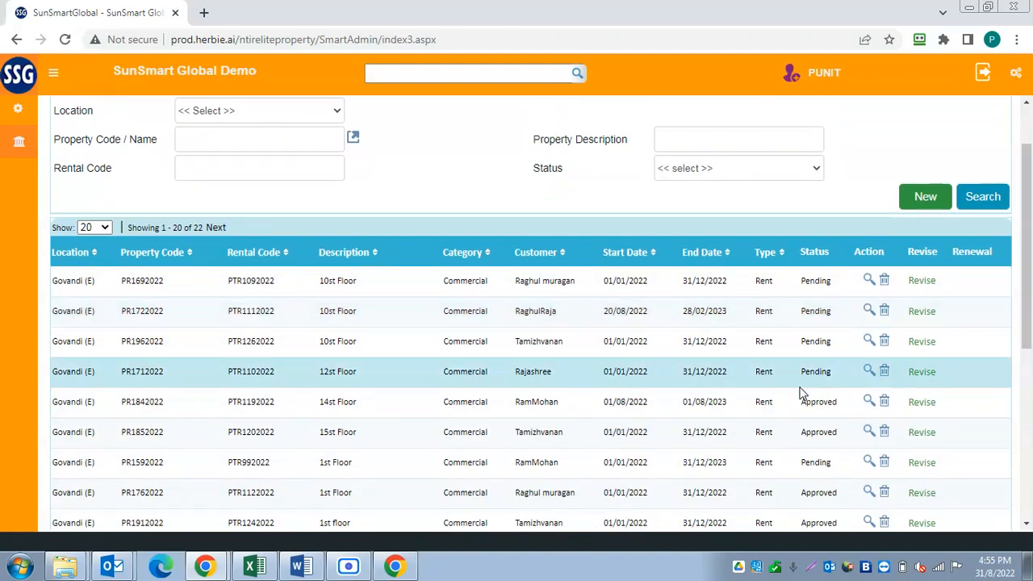
scroll(797, 393, up, 1)
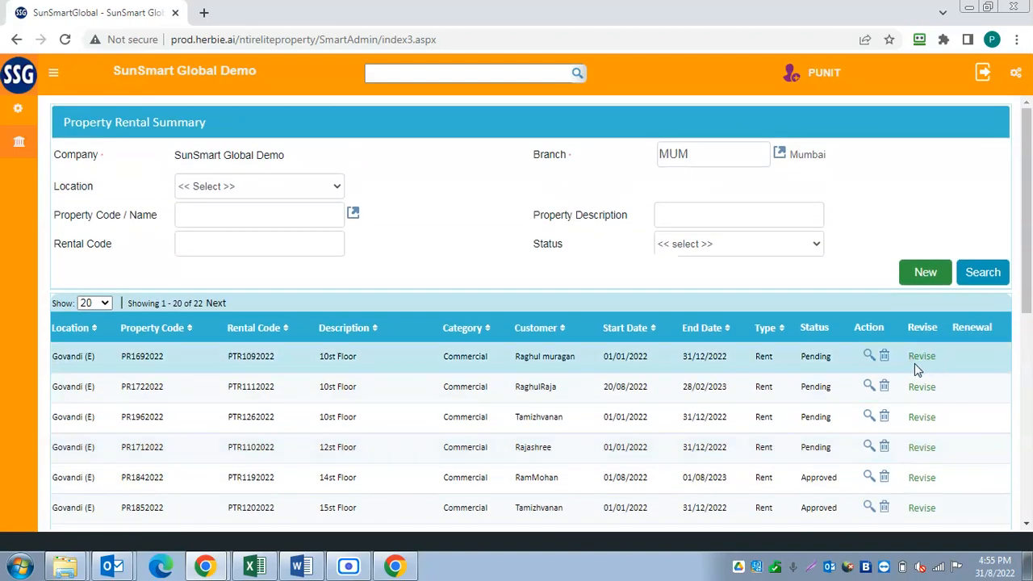
Open the first listed rental, for Kukreja Commercial, and review its property and customer details.
click(868, 356)
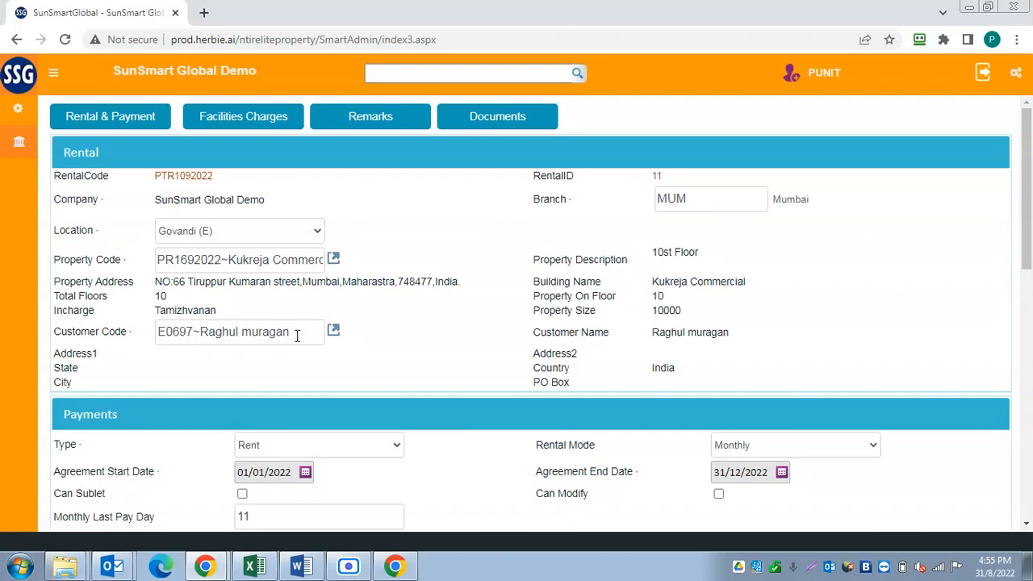
drag(311, 331, 123, 331)
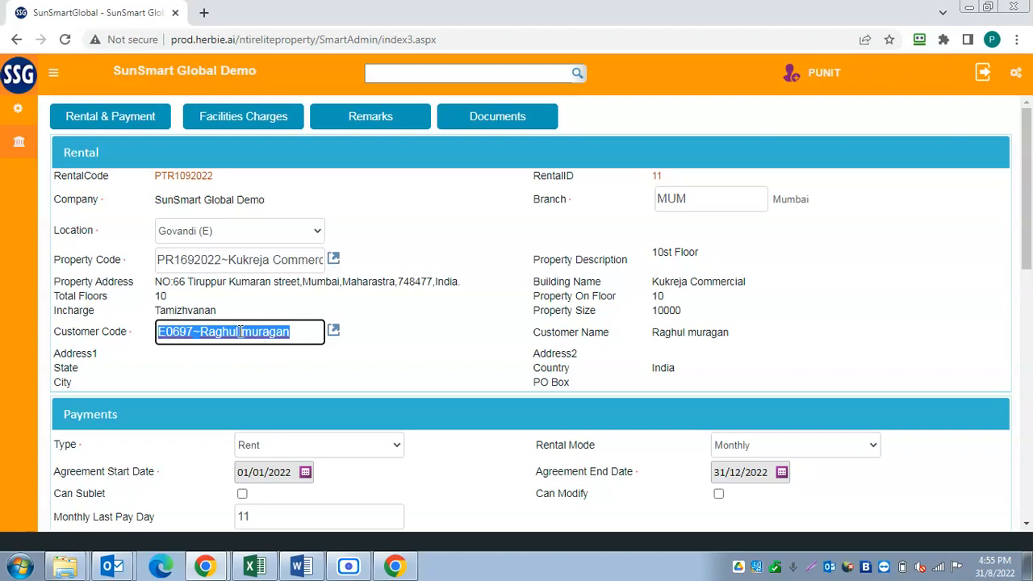
click(241, 332)
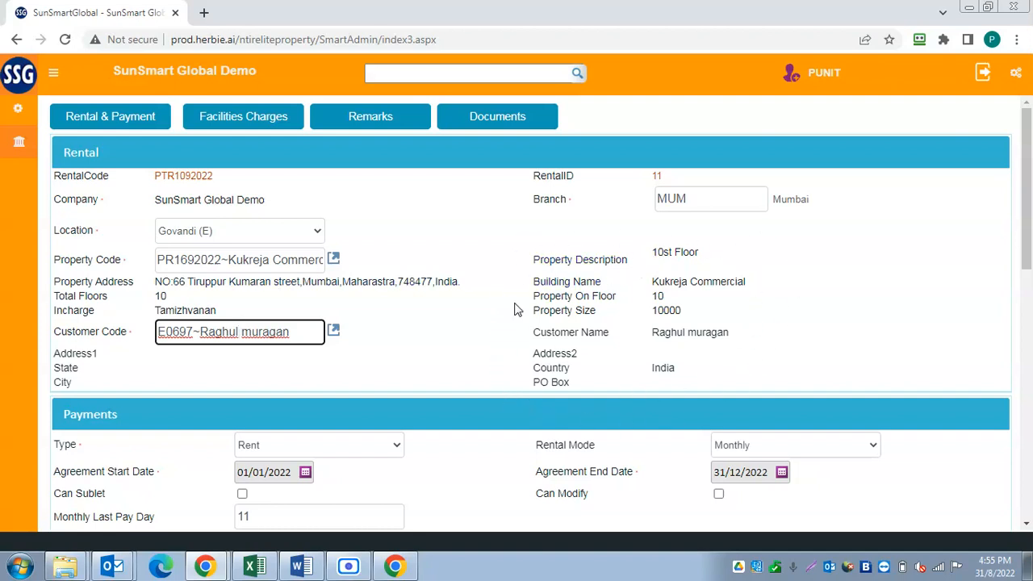
scroll(514, 310, down, 2)
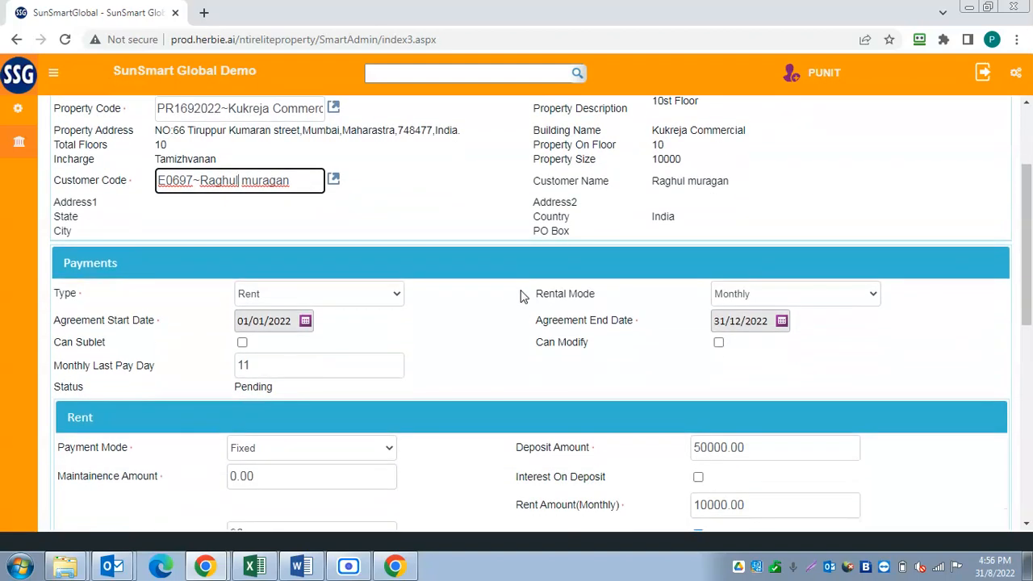
scroll(520, 297, up, 2)
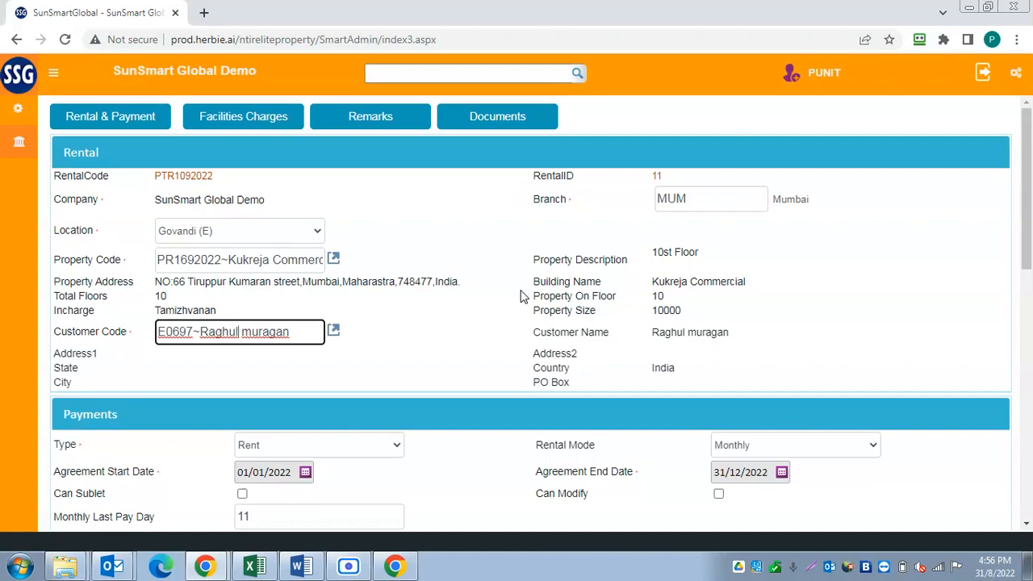
Examine the rental's payment settings, including the type, the rental mode options and the monthly last pay day.
scroll(521, 297, down, 2)
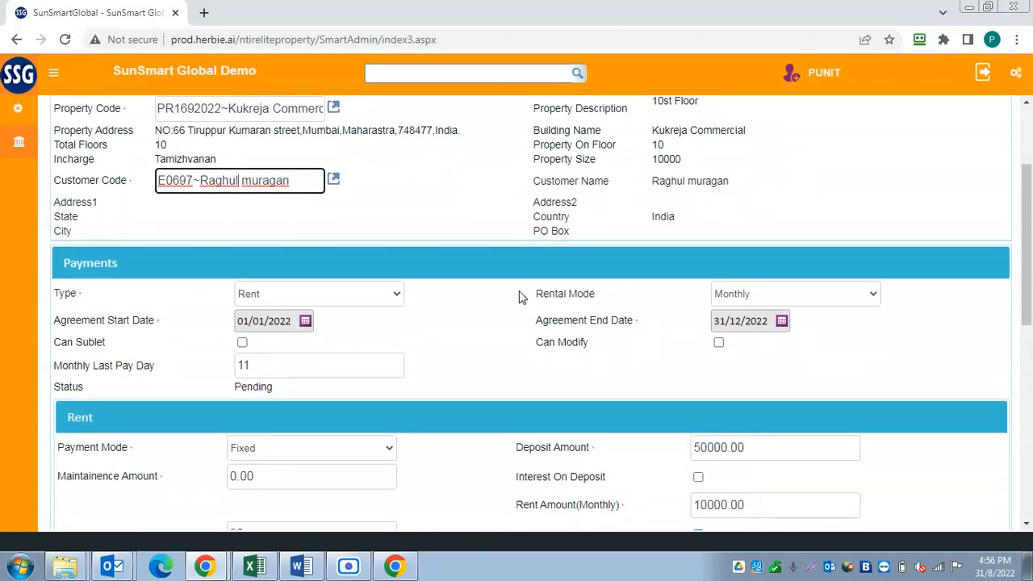
click(380, 296)
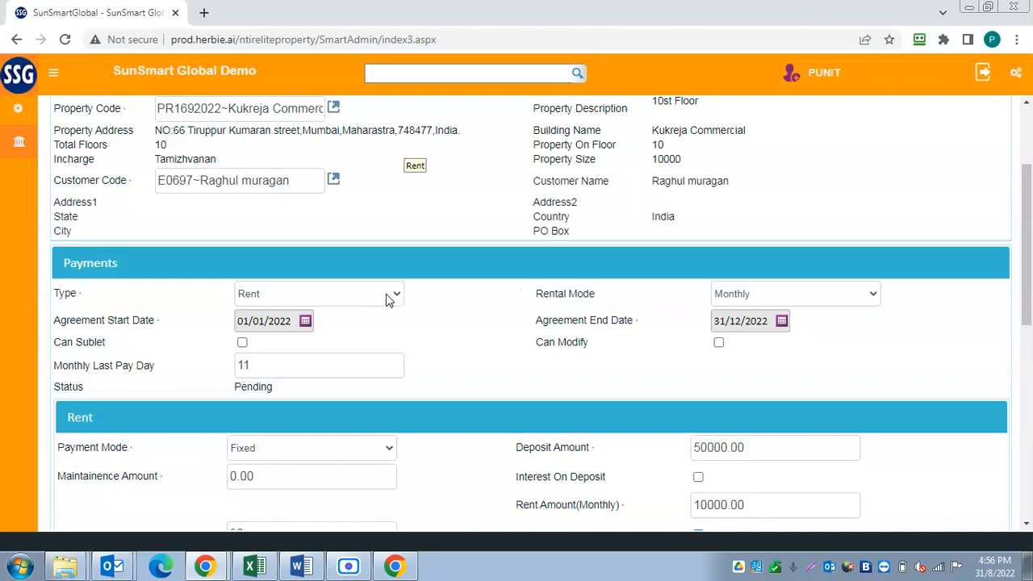
click(838, 295)
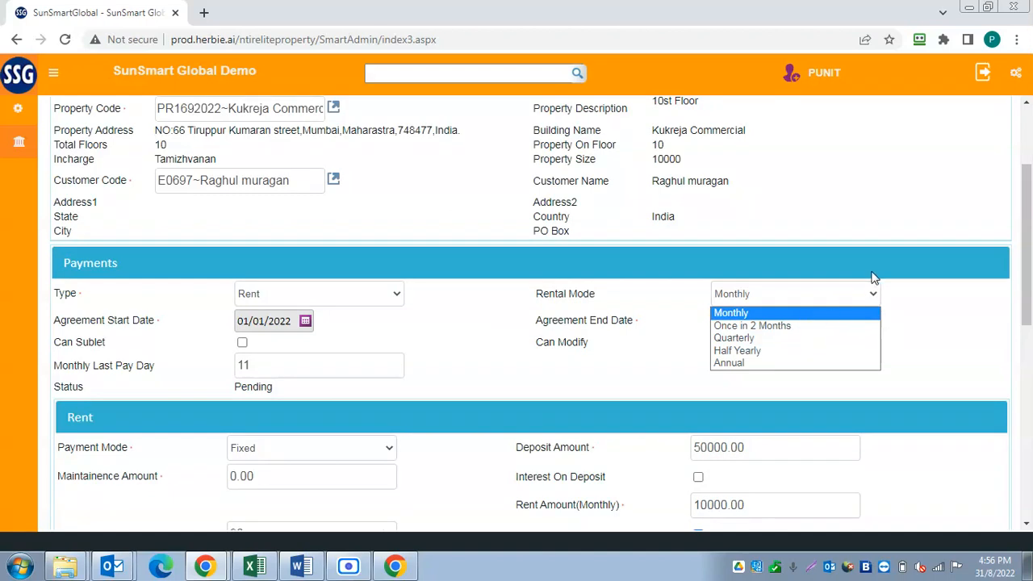
click(828, 292)
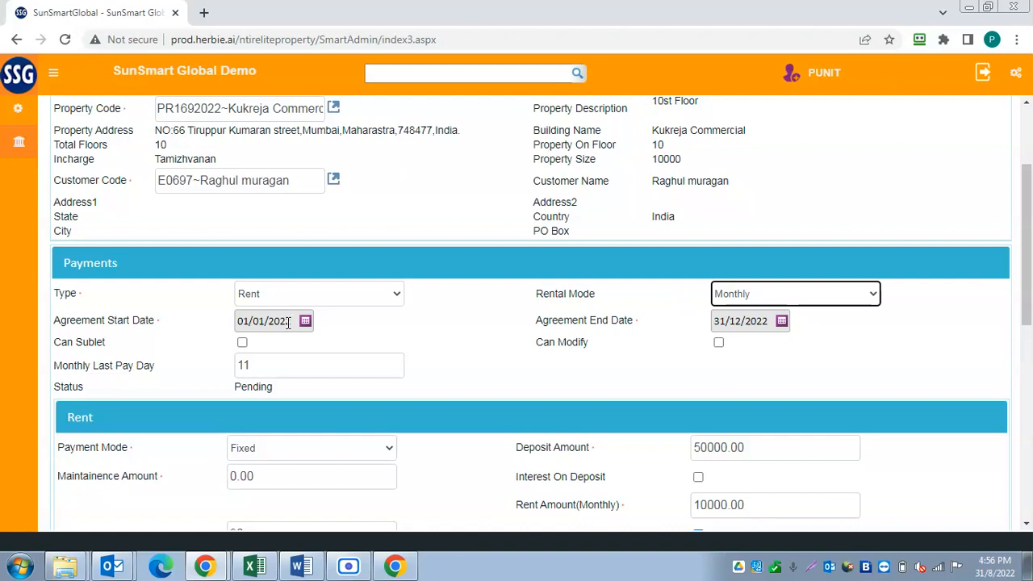
double_click(311, 367)
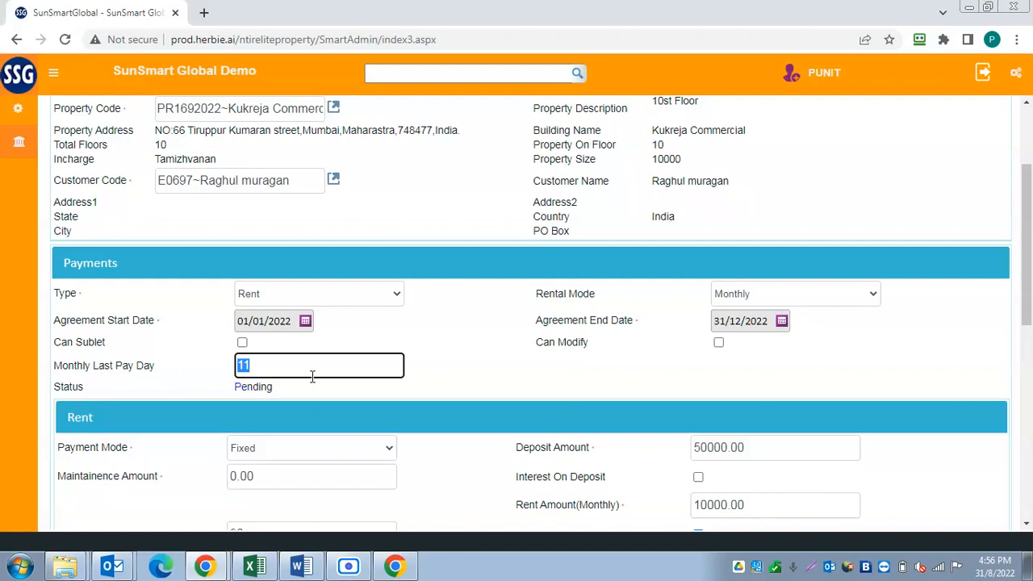
drag(300, 370, 136, 363)
Examine the rent section's payment mode options, deposit amount and monthly rent amount.
scroll(539, 372, down, 2)
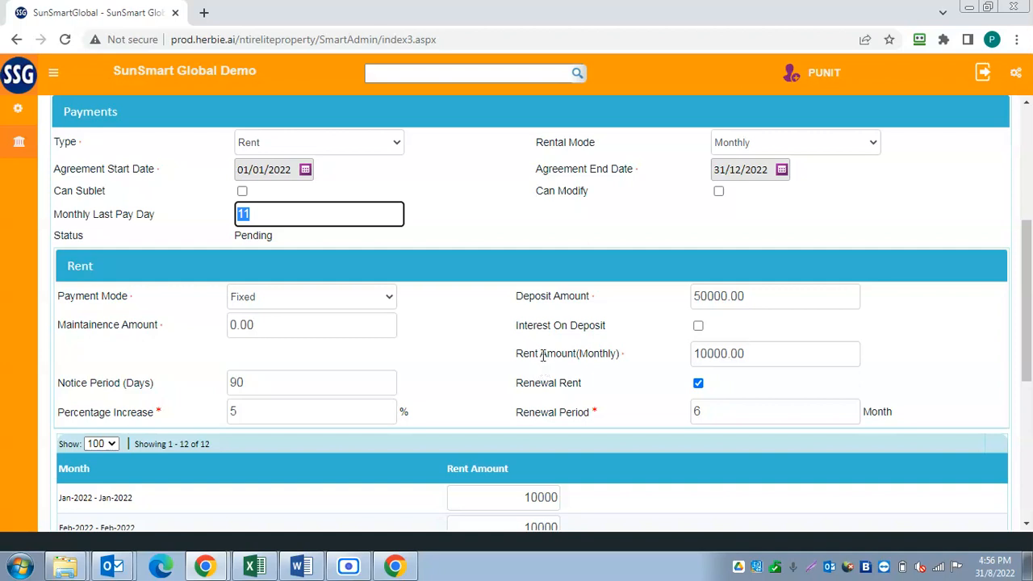
click(381, 300)
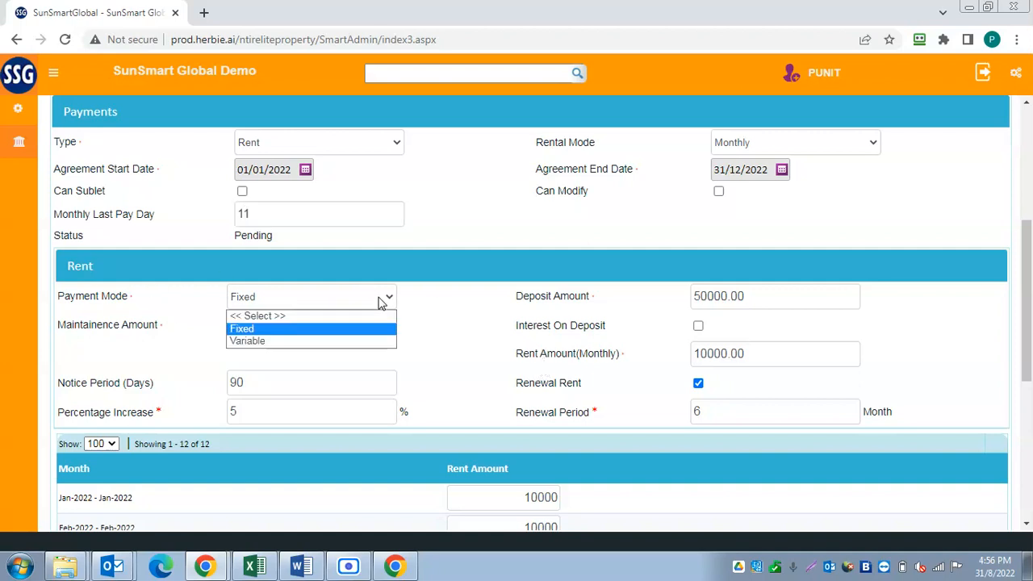
click(381, 300)
key(Tab)
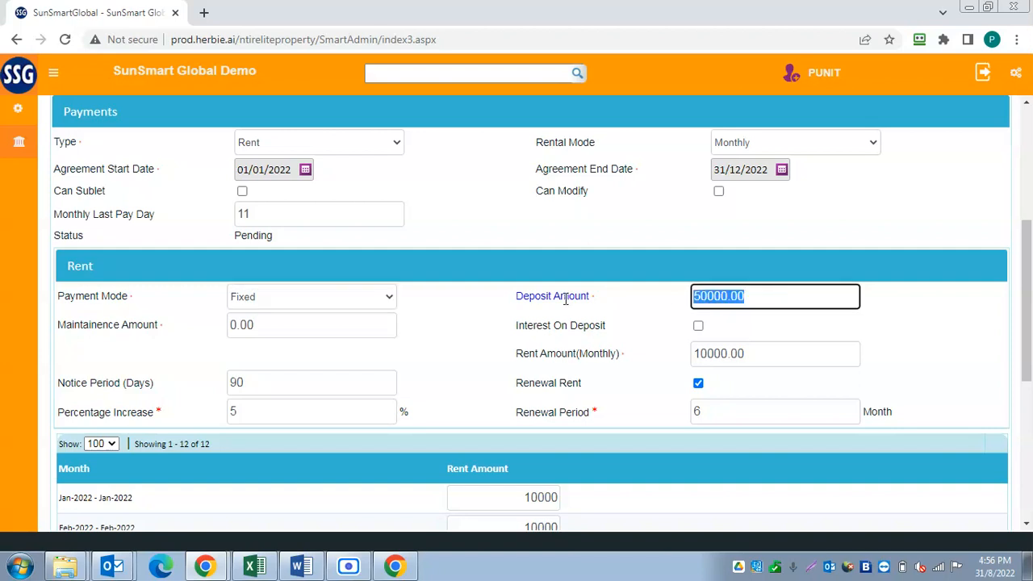
click(780, 295)
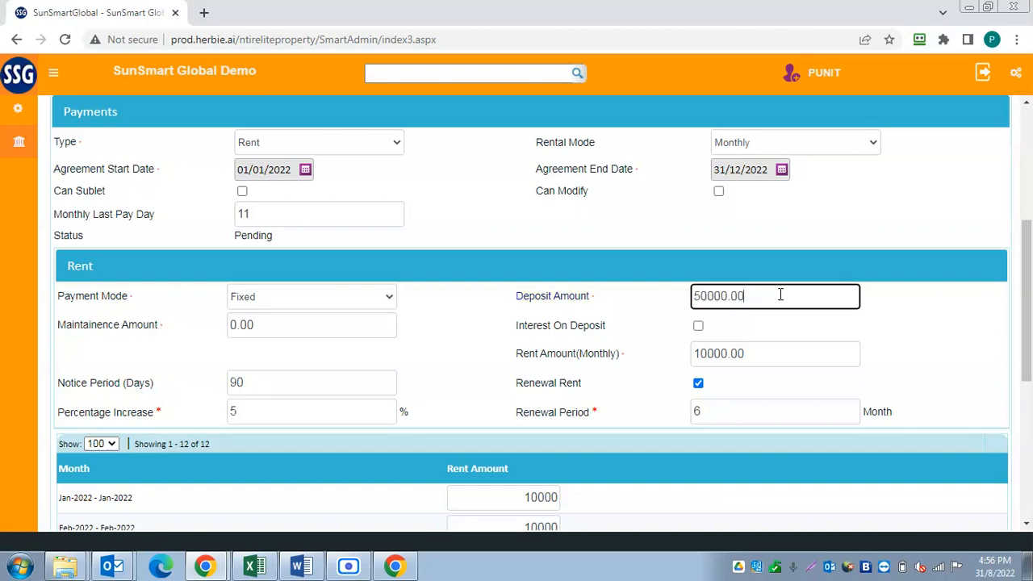
drag(780, 352, 547, 353)
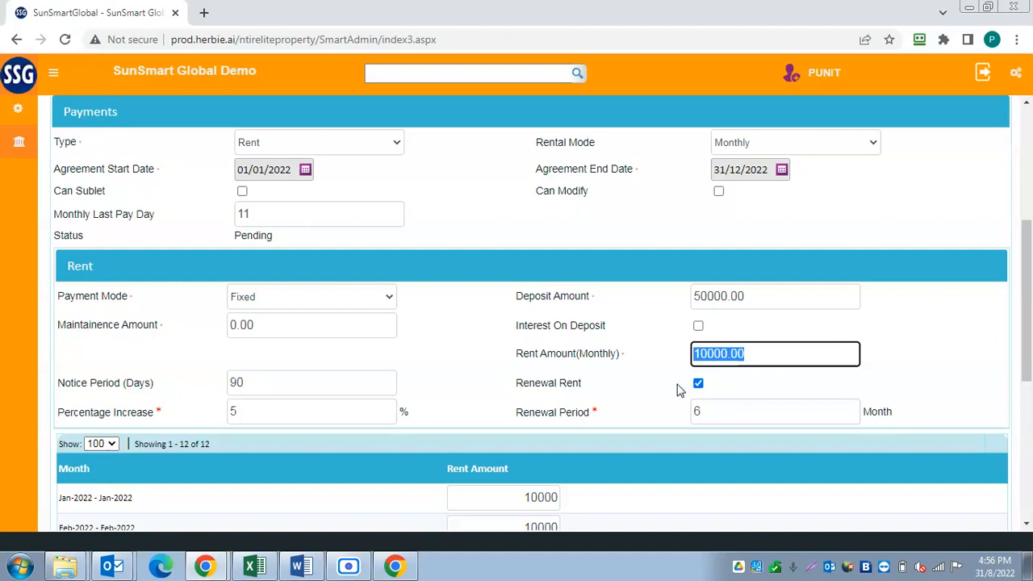
Examine the percentage increase field among the rental's renewal terms.
click(273, 413)
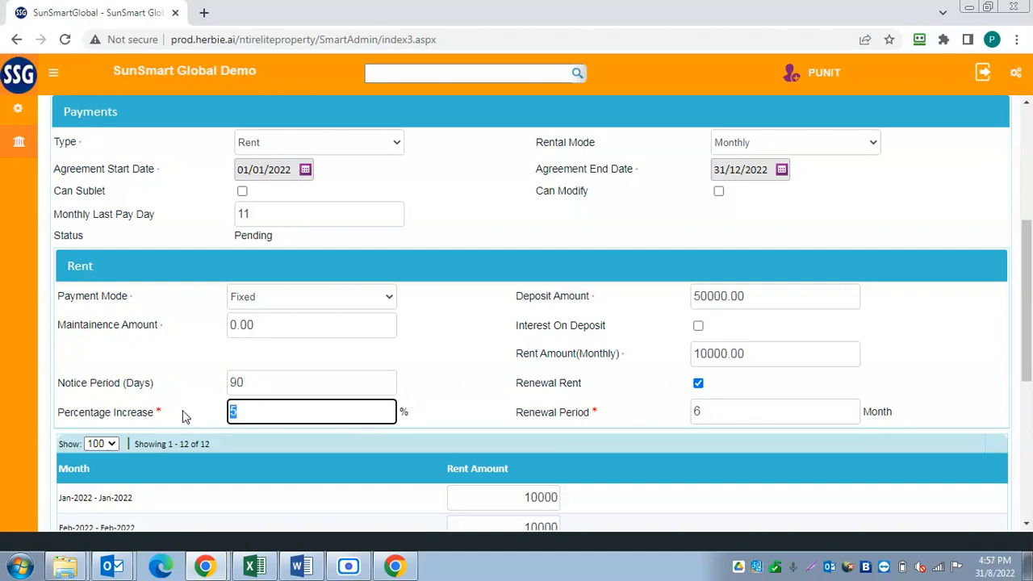
click(468, 386)
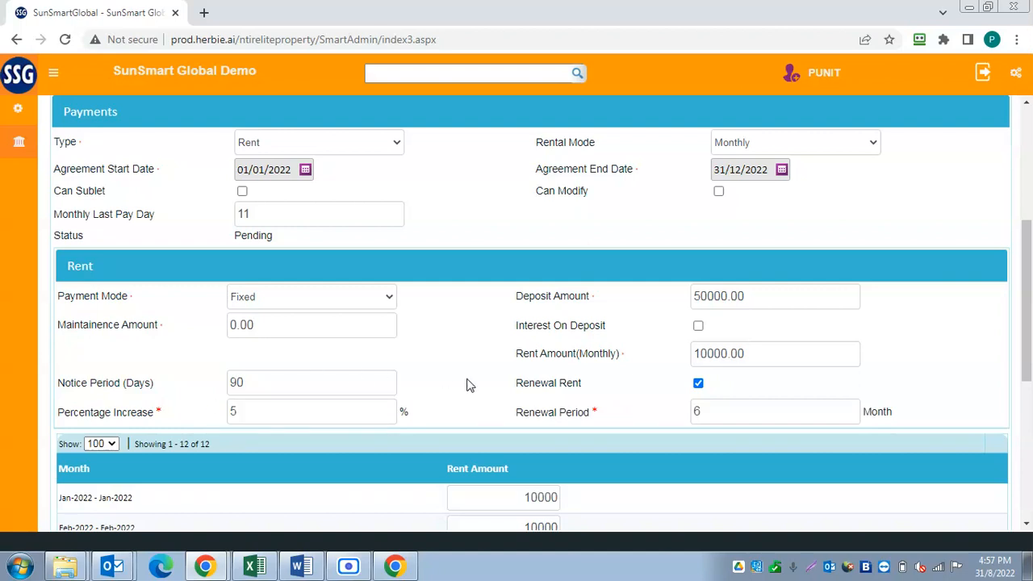
click(263, 412)
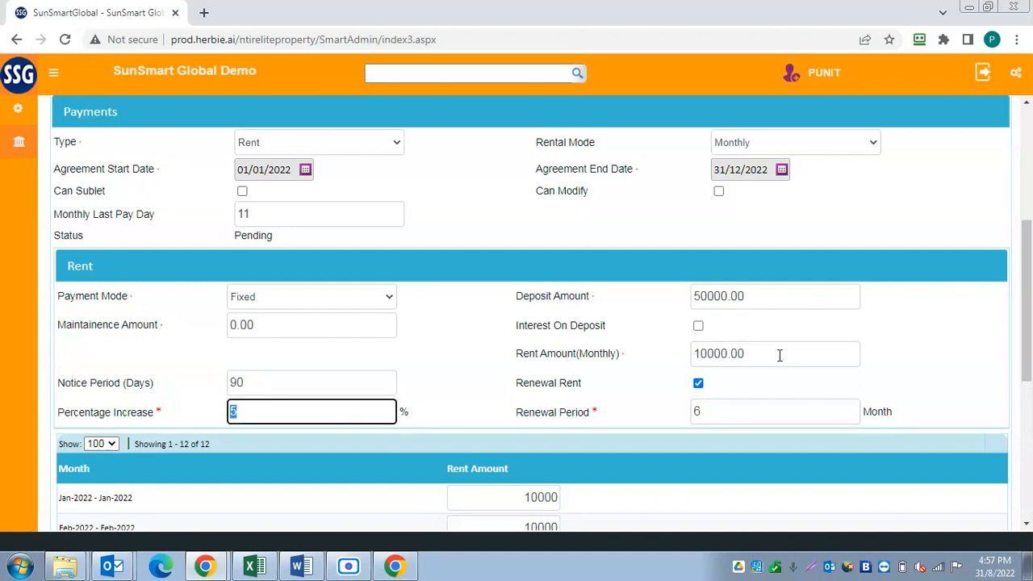
Examine the rent section's deposit amount, renewal period and notice period fields.
click(563, 352)
click(525, 295)
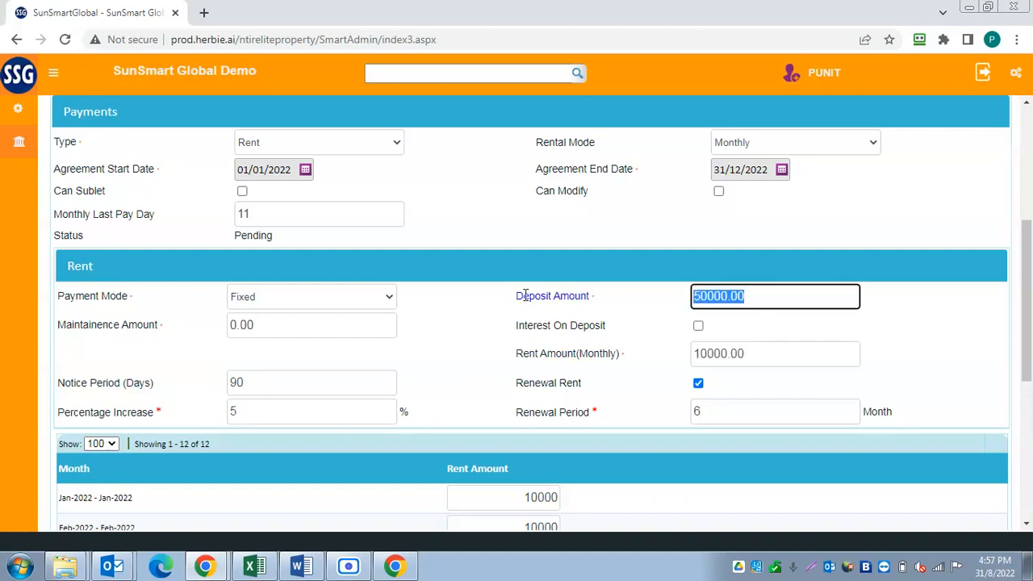
click(741, 412)
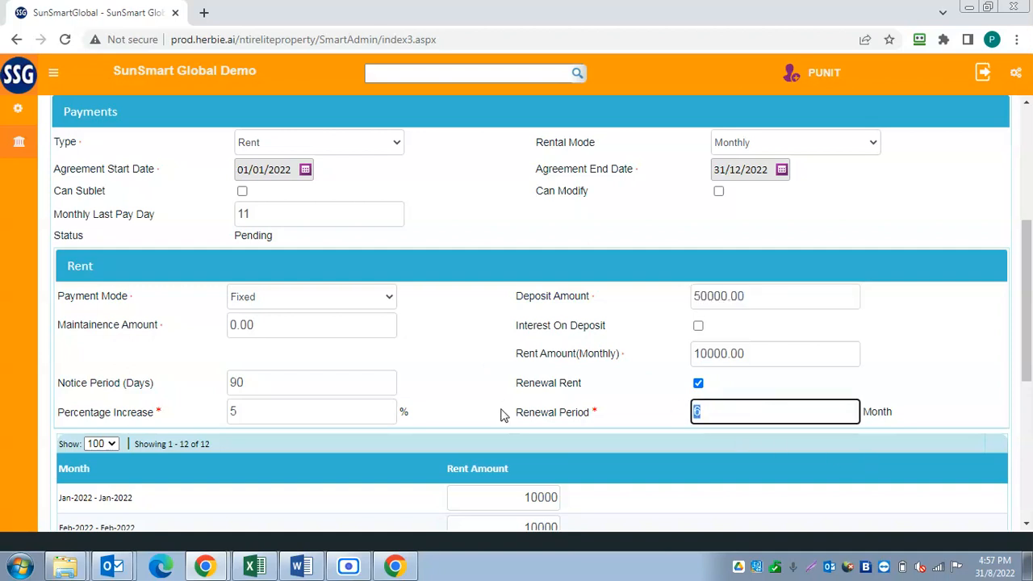
click(742, 410)
scroll(462, 365, down, 1)
click(312, 306)
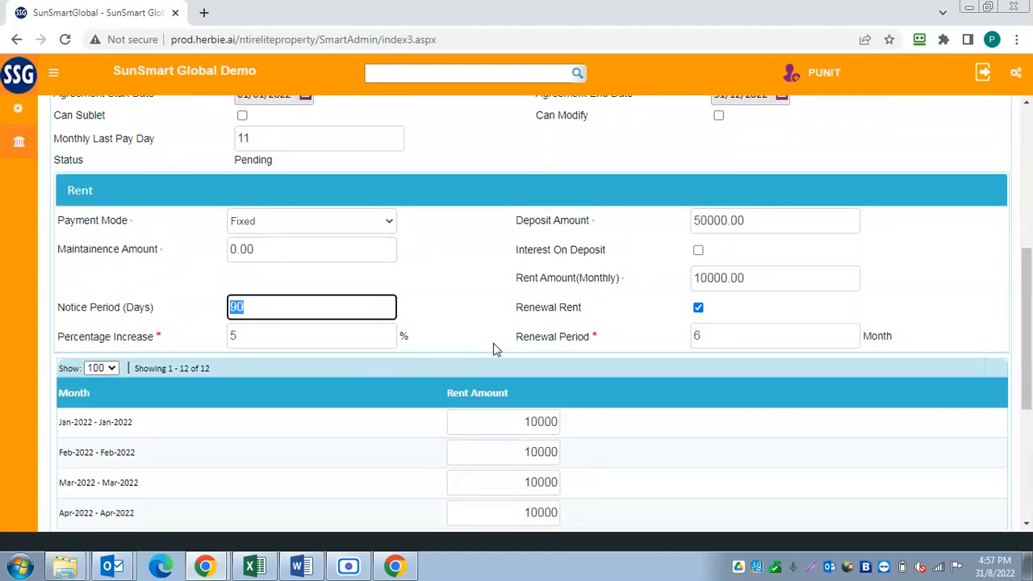
Review the month-by-month rent table and compare it with the agreement dates and renewal terms.
scroll(496, 349, down, 3)
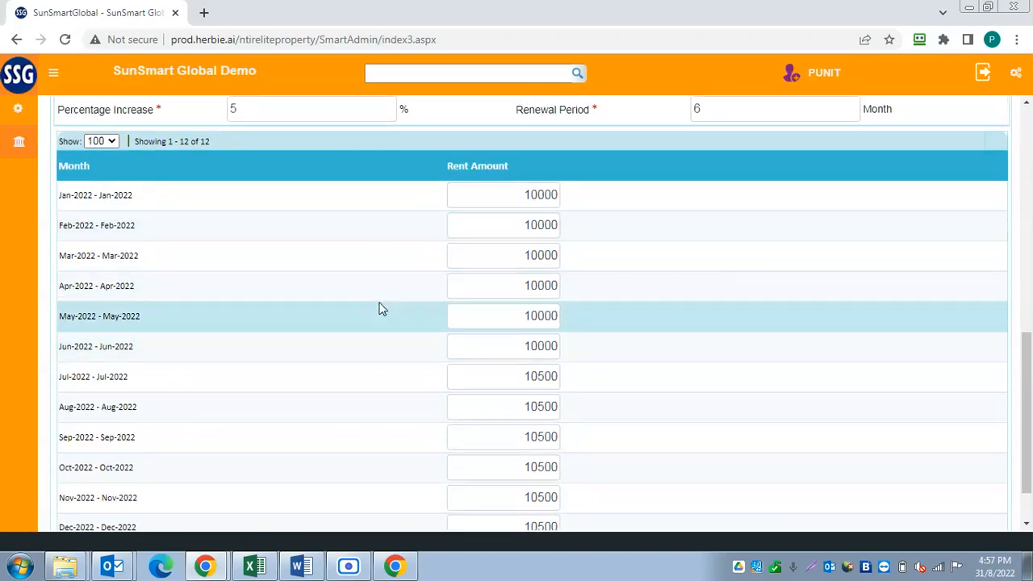
scroll(382, 309, down, 2)
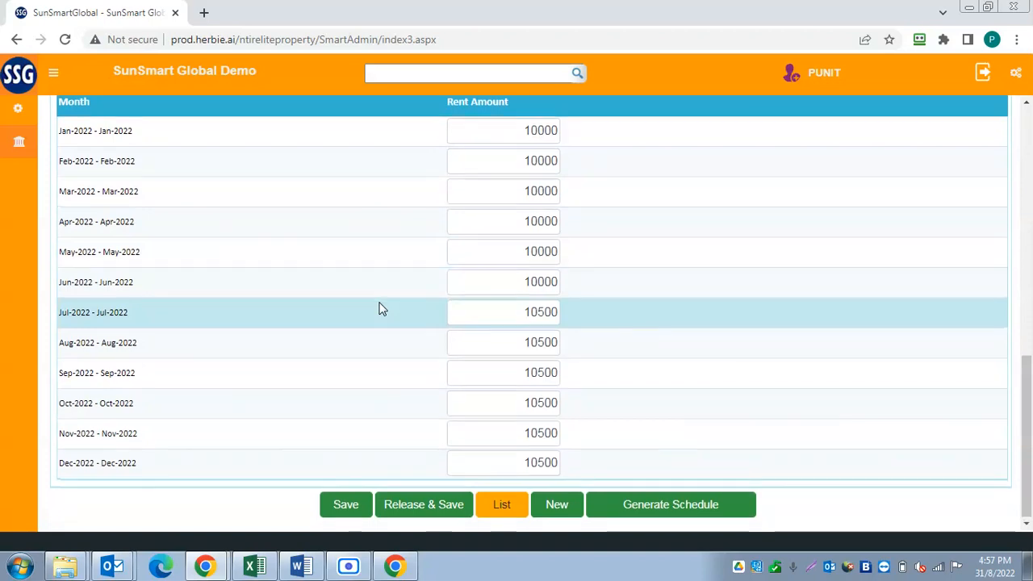
scroll(382, 309, up, 2)
scroll(382, 309, up, 3)
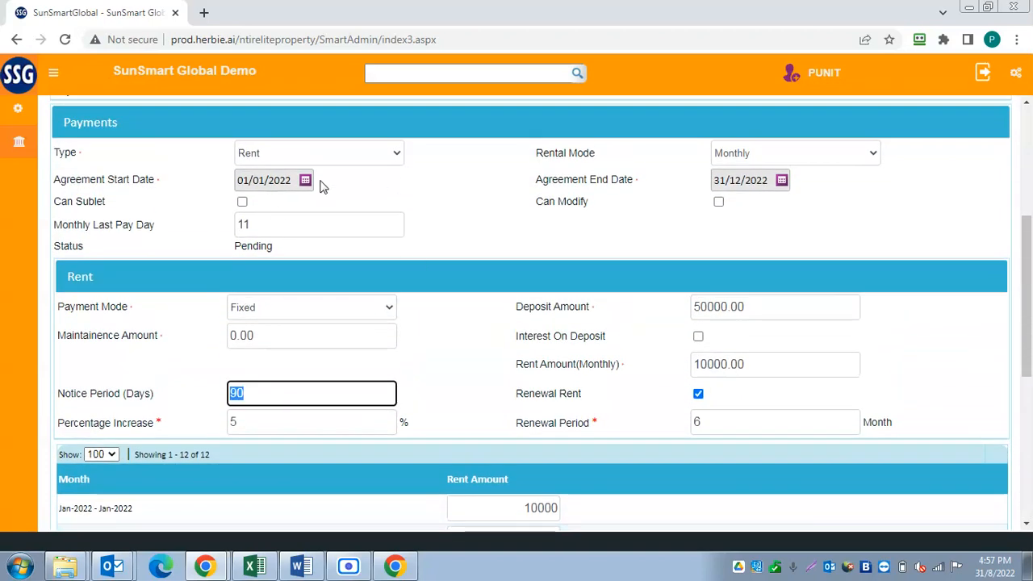
scroll(496, 282, down, 5)
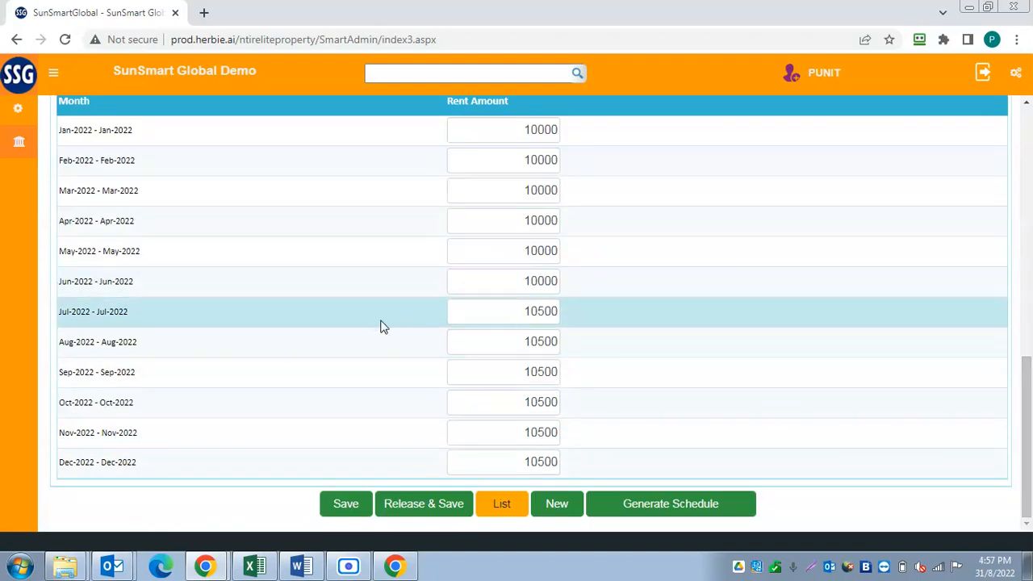
scroll(271, 360, up, 1)
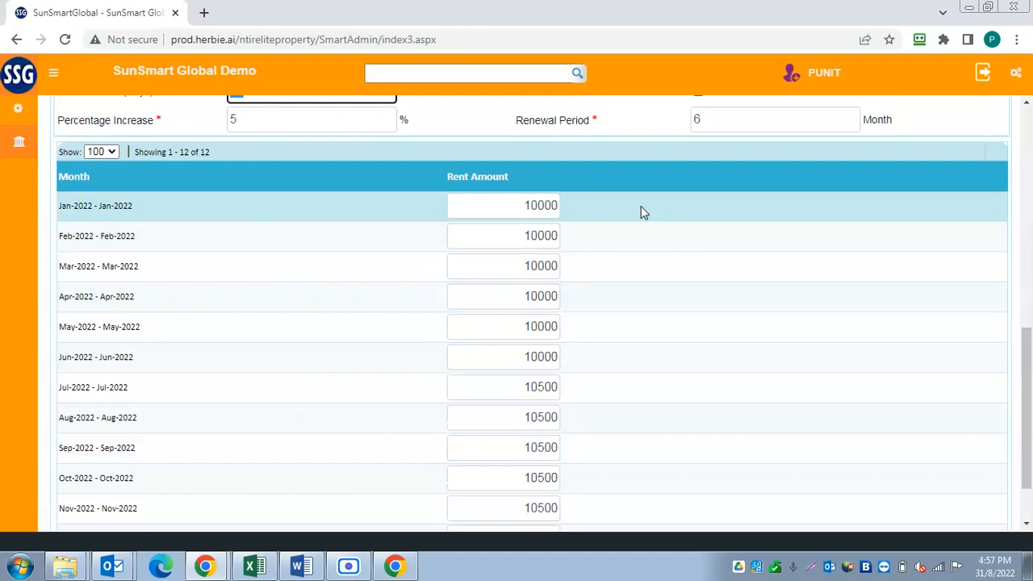
Examine the individual rent amount fields for January through May 2022 in the monthly rent table.
click(496, 204)
click(497, 236)
drag(493, 267, 546, 268)
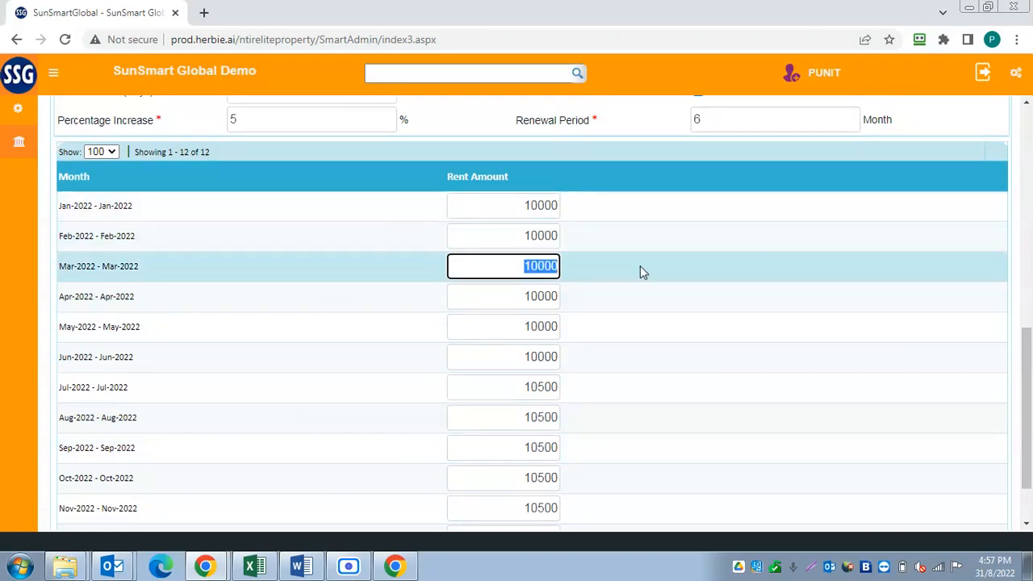
click(492, 298)
click(506, 329)
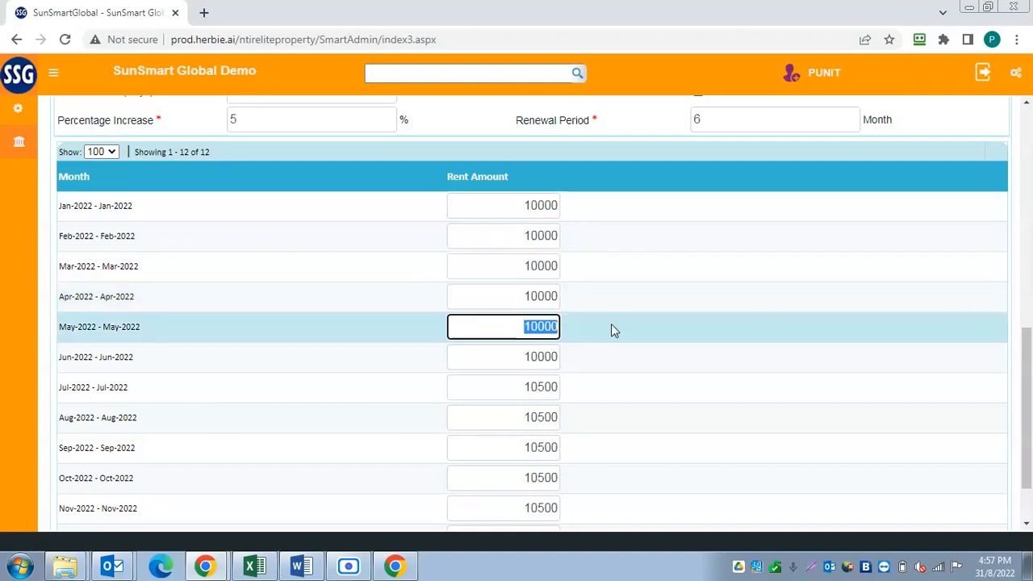
scroll(671, 351, down, 2)
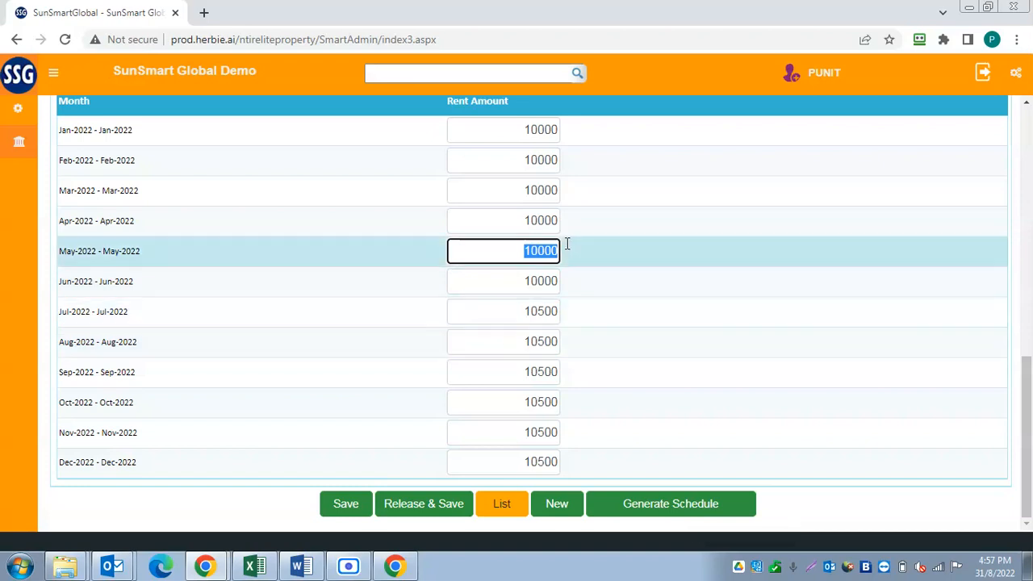
click(494, 227)
click(484, 192)
scroll(680, 289, up, 1)
scroll(680, 290, up, 1)
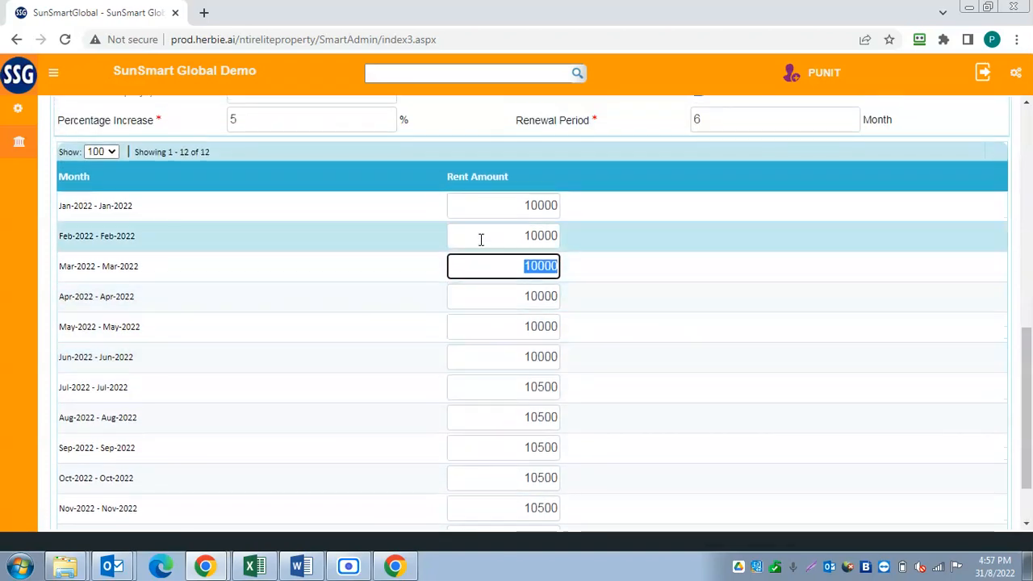
click(481, 236)
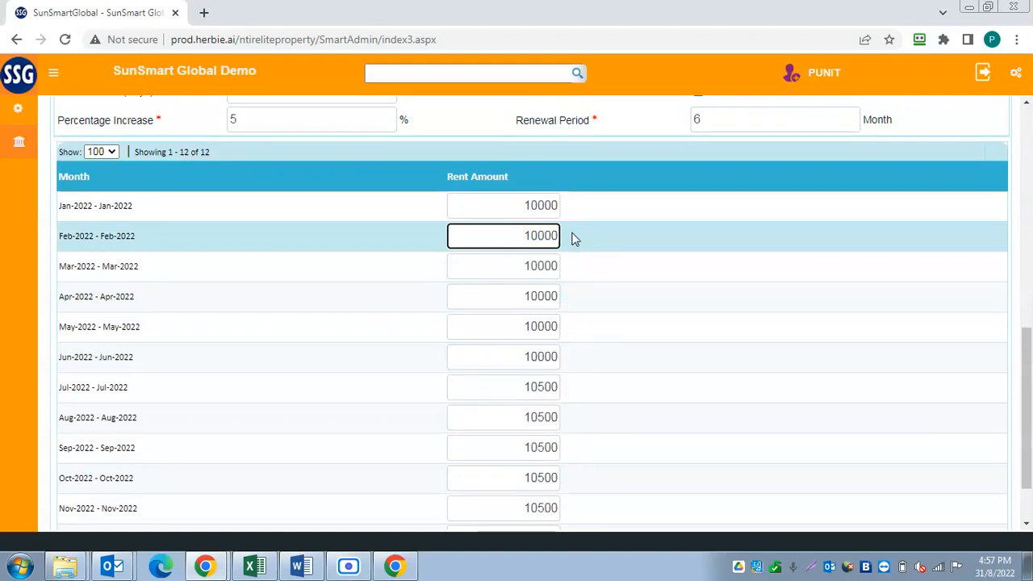
drag(497, 234, 656, 240)
scroll(651, 305, down, 1)
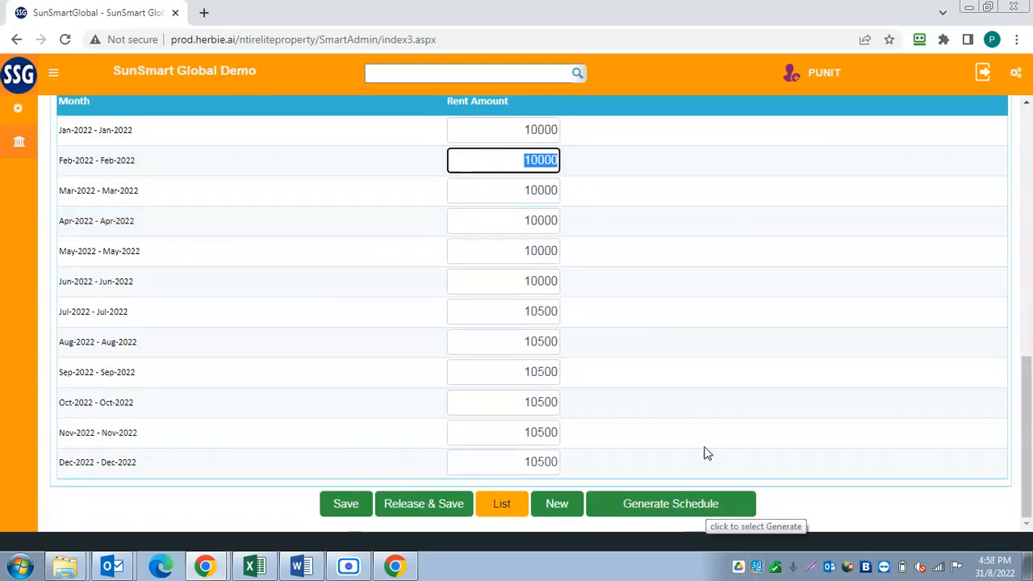
Try to generate the payment schedule for this rental and dismiss the notice.
scroll(662, 361, up, 4)
scroll(661, 361, down, 5)
click(678, 509)
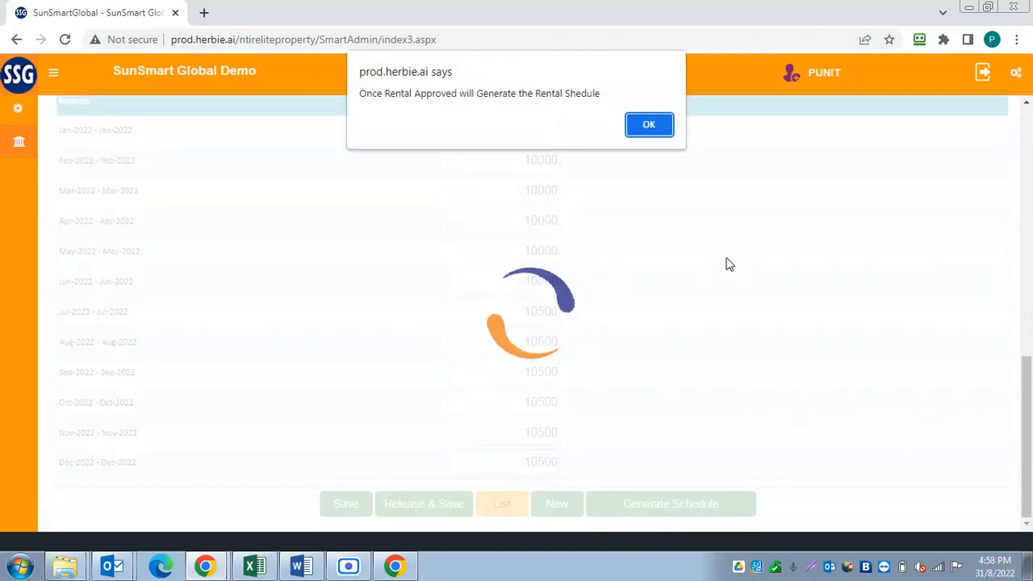
click(650, 123)
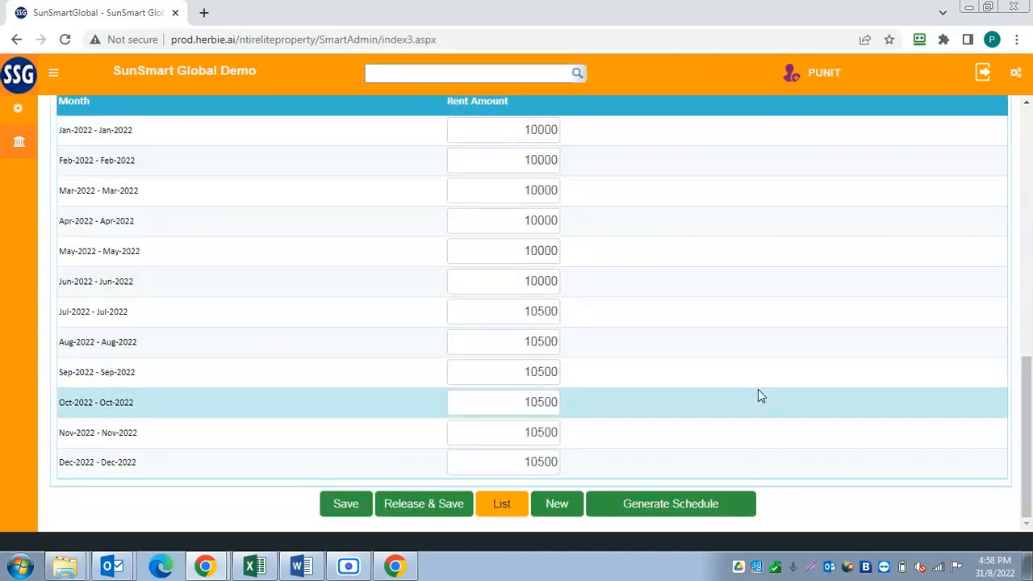
Review the rental's Facilities Charges, Remarks and Documents sections.
scroll(759, 396, up, 1)
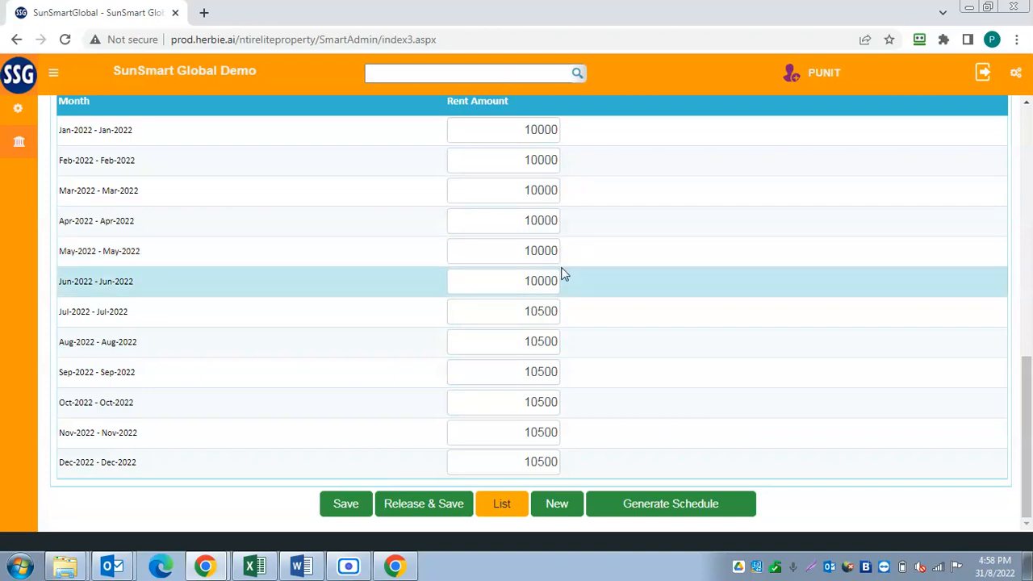
scroll(564, 275, up, 6)
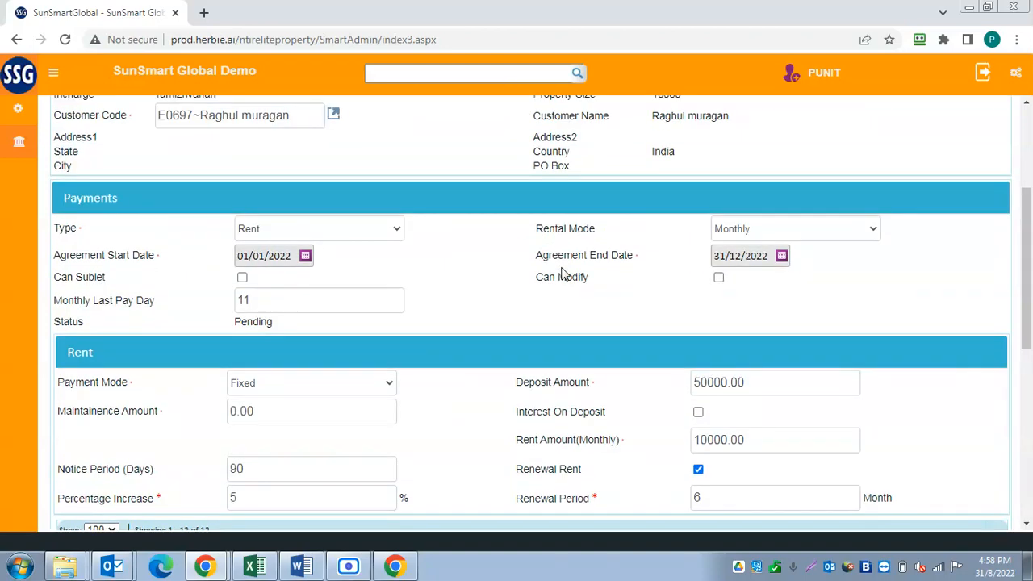
scroll(564, 275, up, 3)
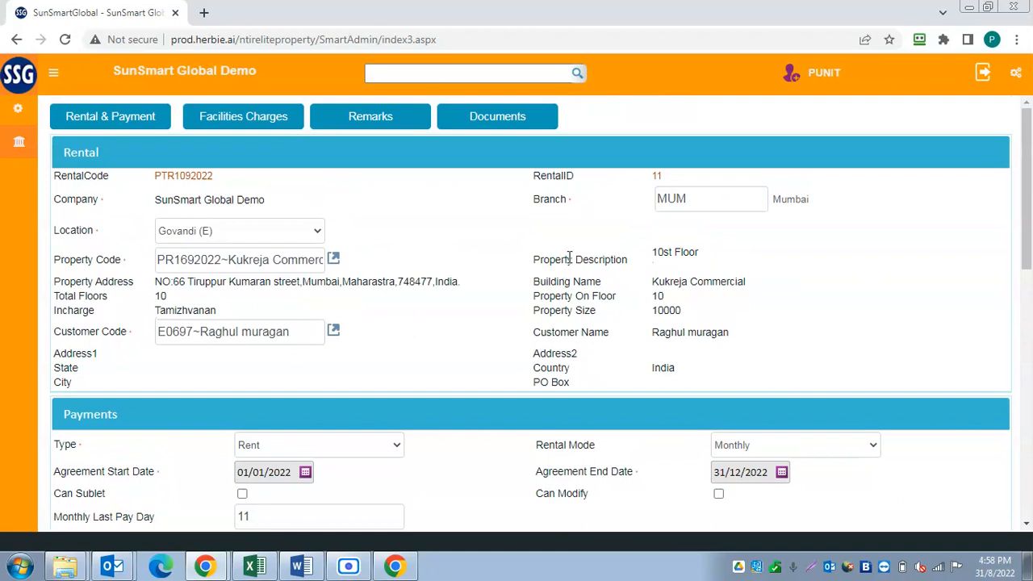
click(260, 122)
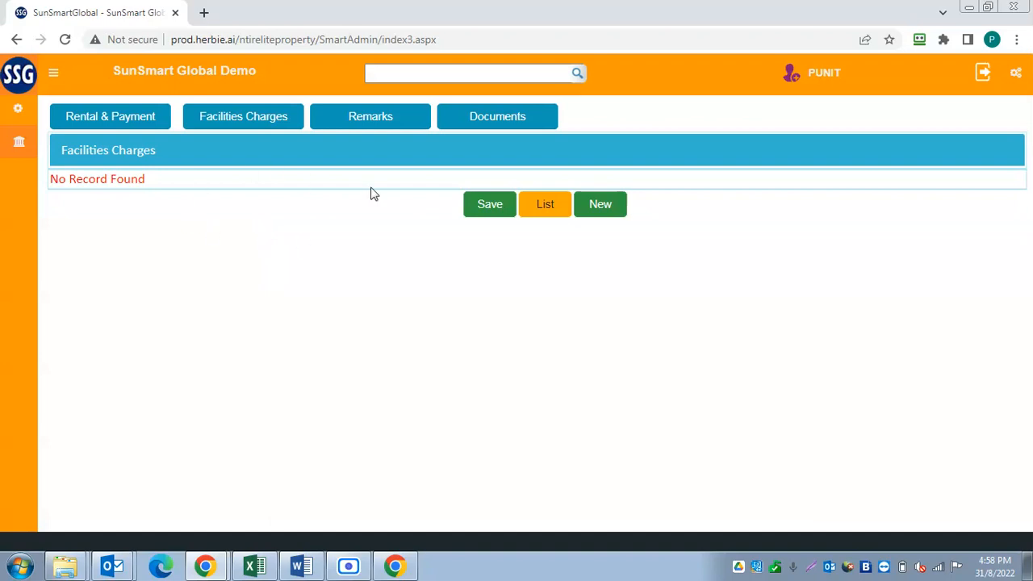
click(384, 115)
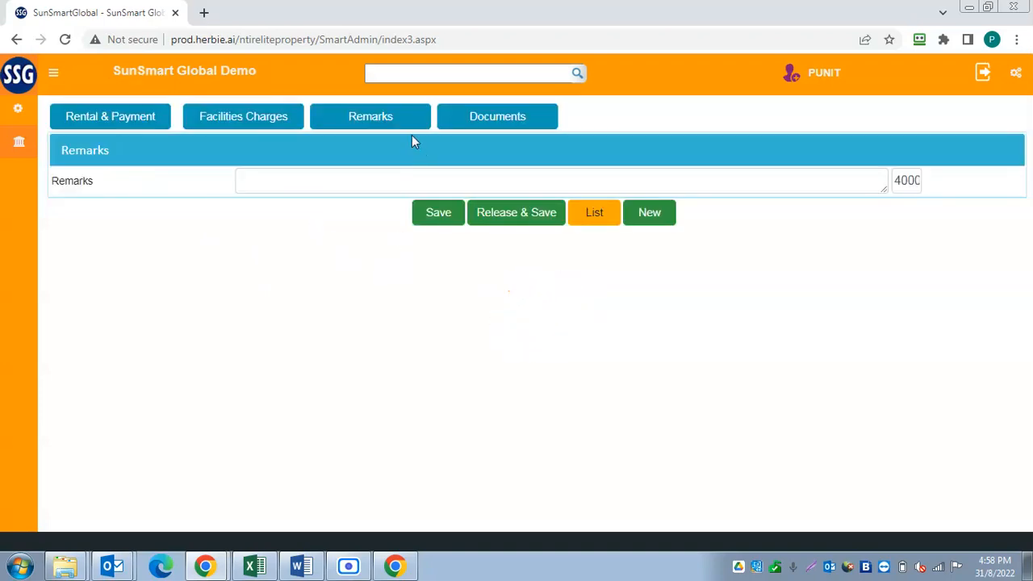
click(516, 111)
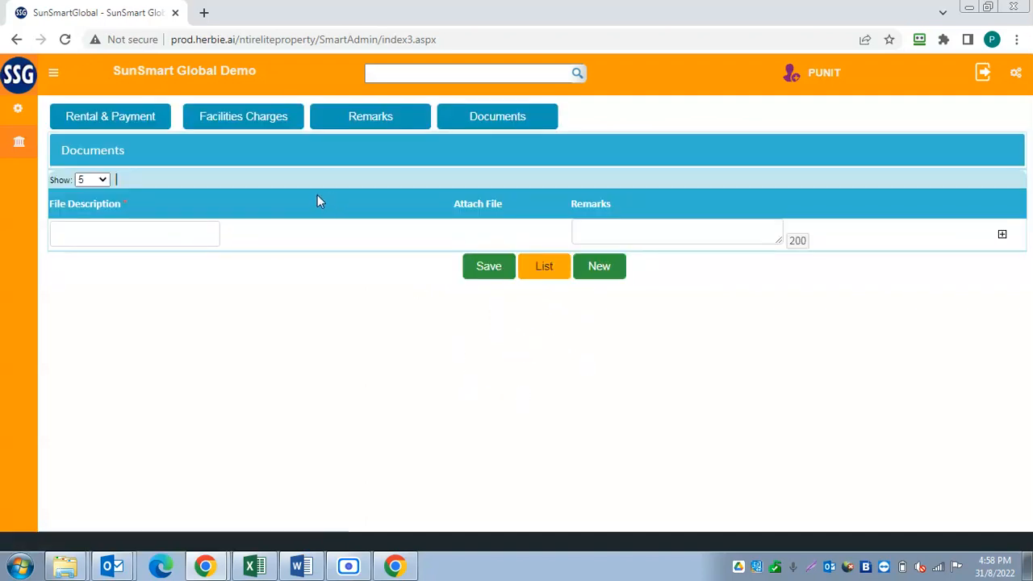
Open the Receipts/Payments Summary under Property Management and list the receipts for the Mumbai branch.
click(19, 142)
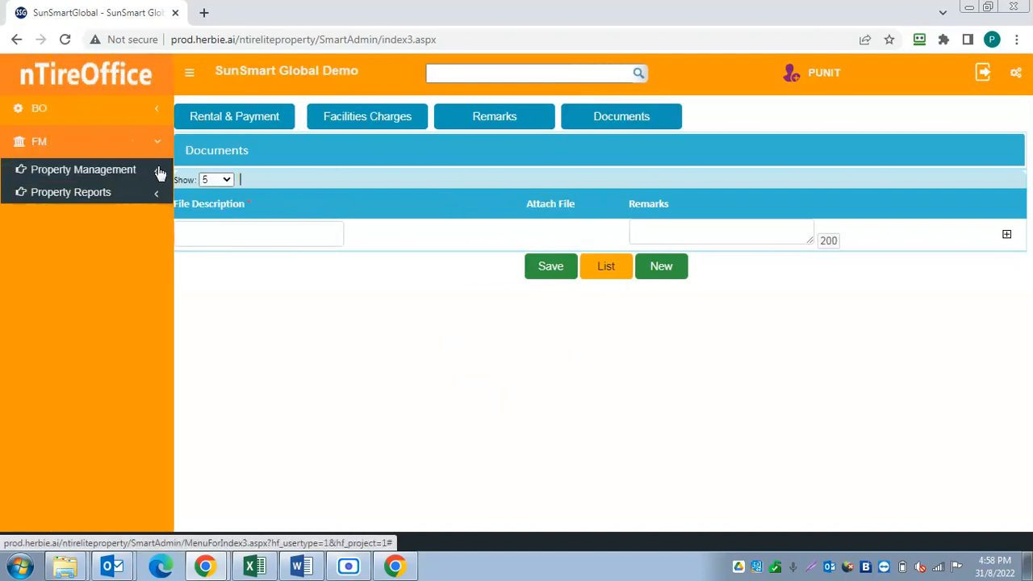
click(157, 171)
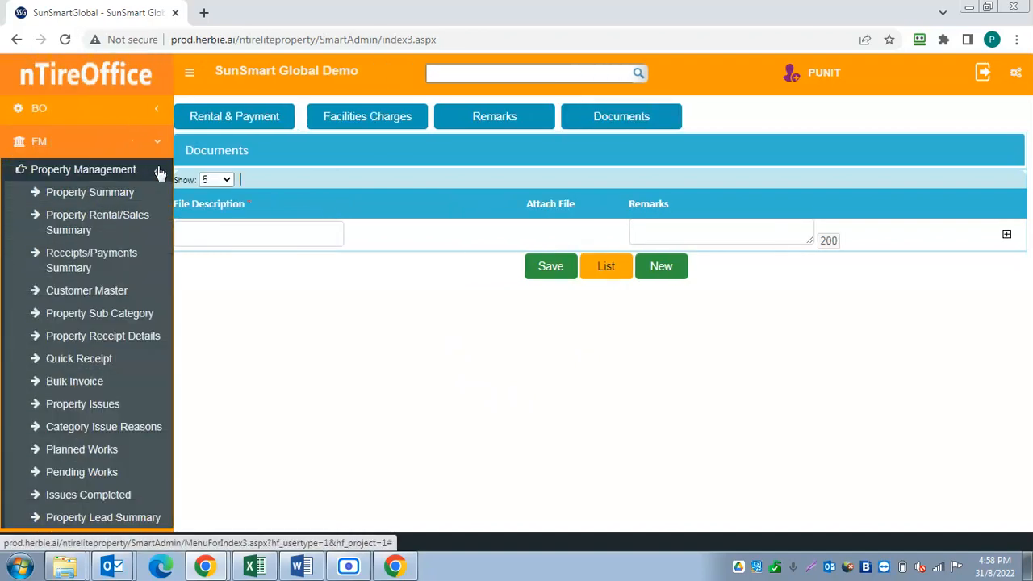
click(87, 260)
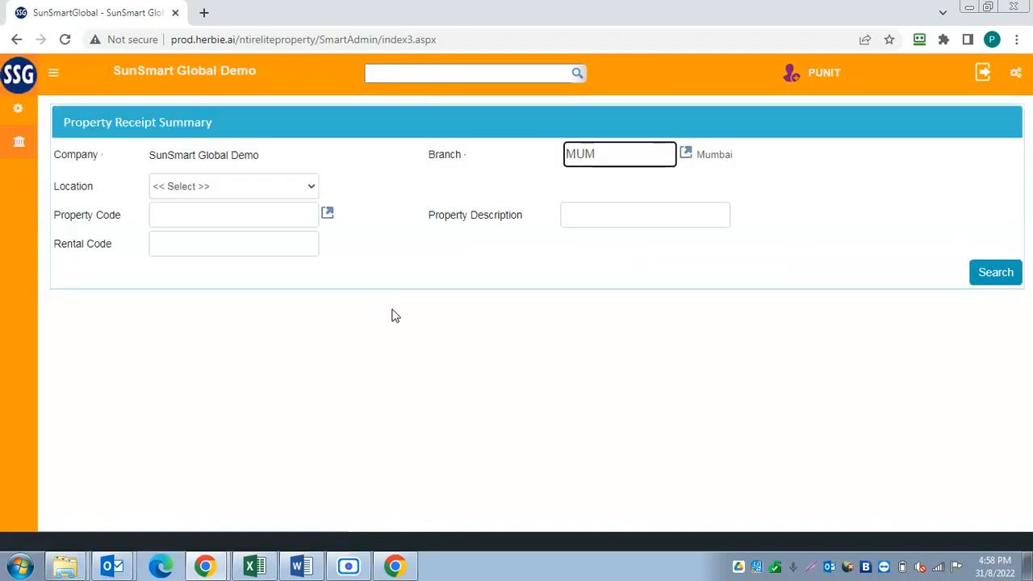
click(1009, 276)
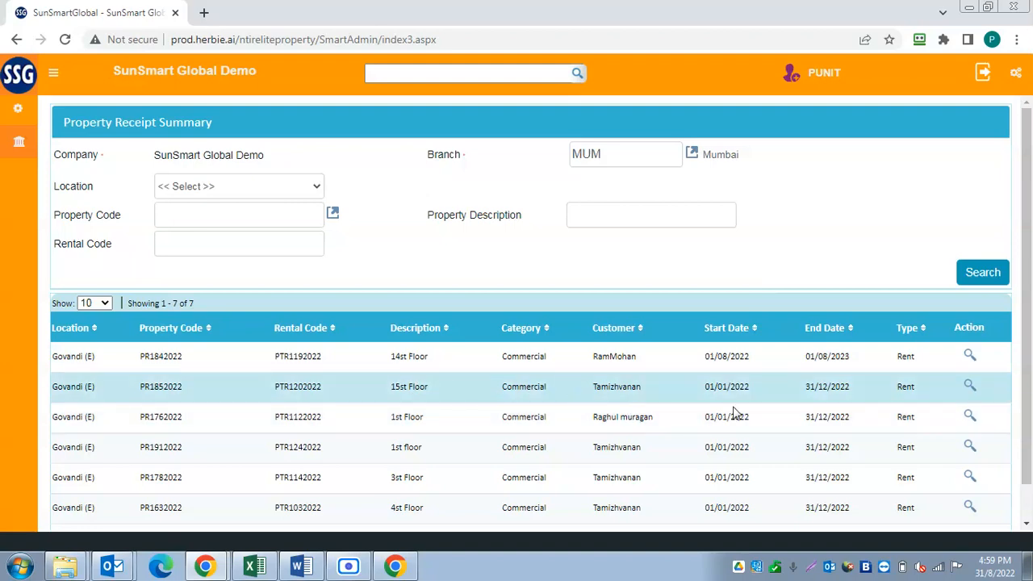
Open the first listed rental's receipt details and examine its payment options and scheduled payments.
click(969, 356)
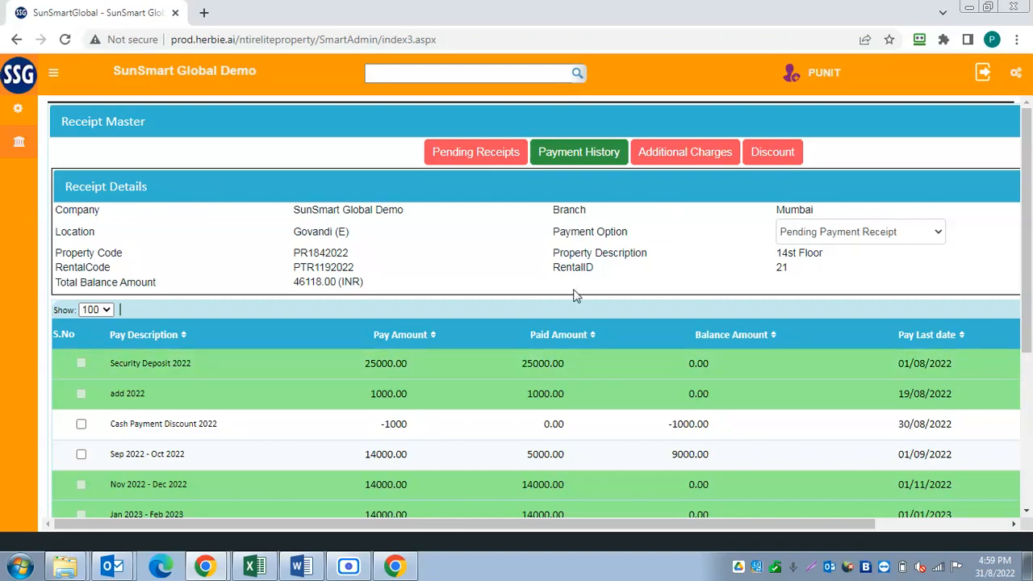
scroll(574, 293, down, 1)
click(948, 159)
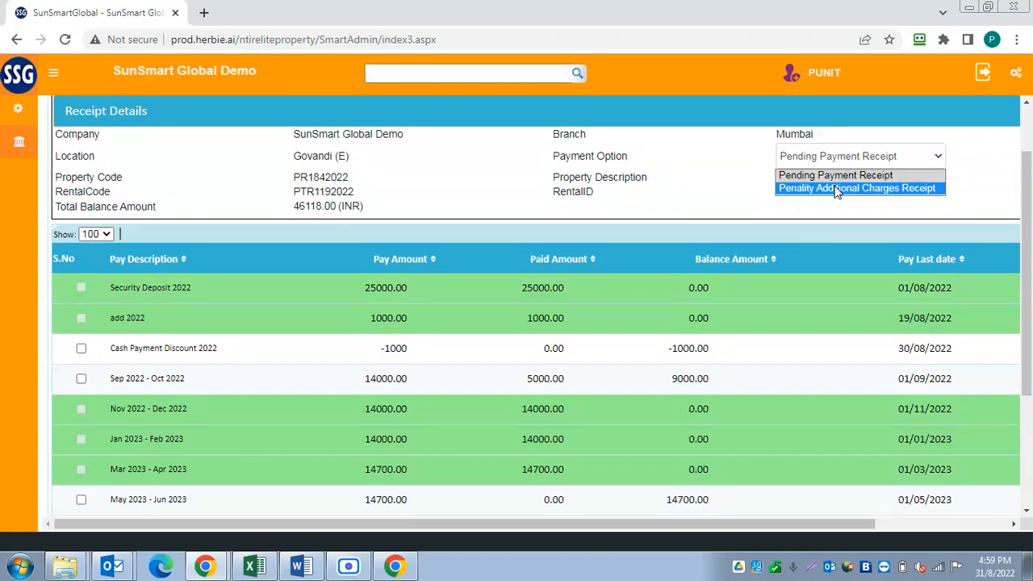
click(974, 173)
scroll(427, 283, down, 1)
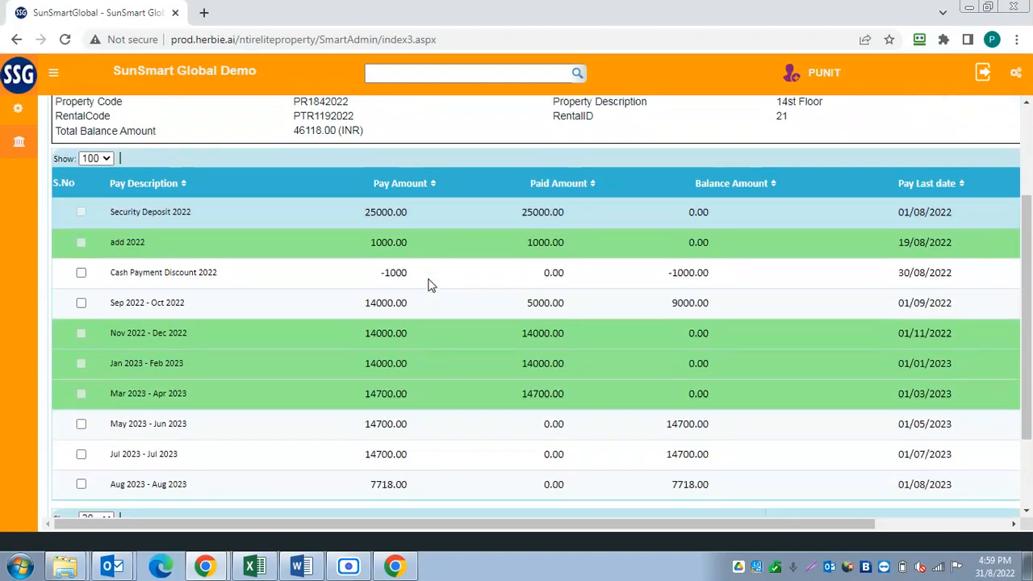
scroll(428, 283, up, 2)
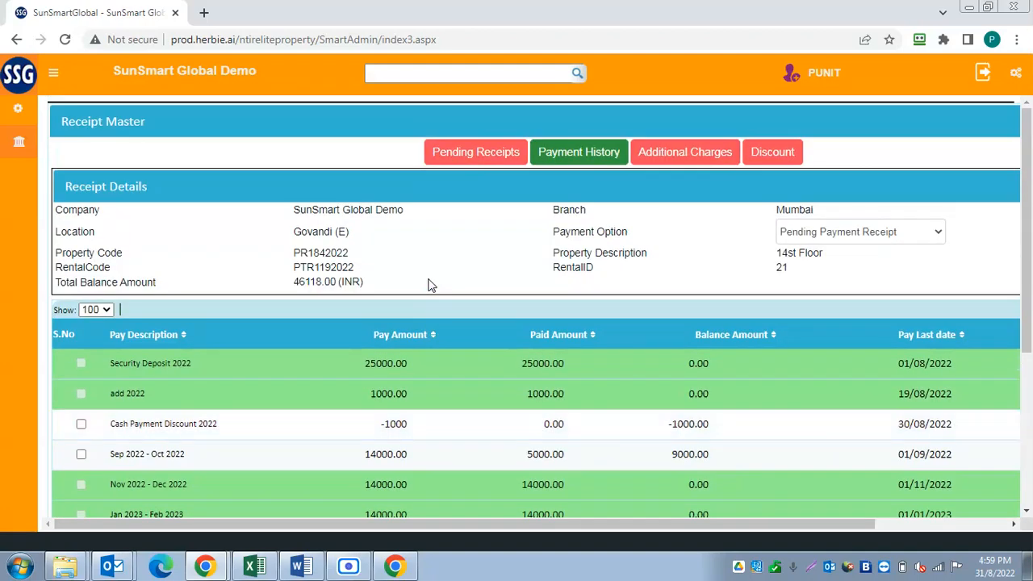
Review the rental's payment history, additional charges and discounts, and return to its pending receipts.
click(576, 153)
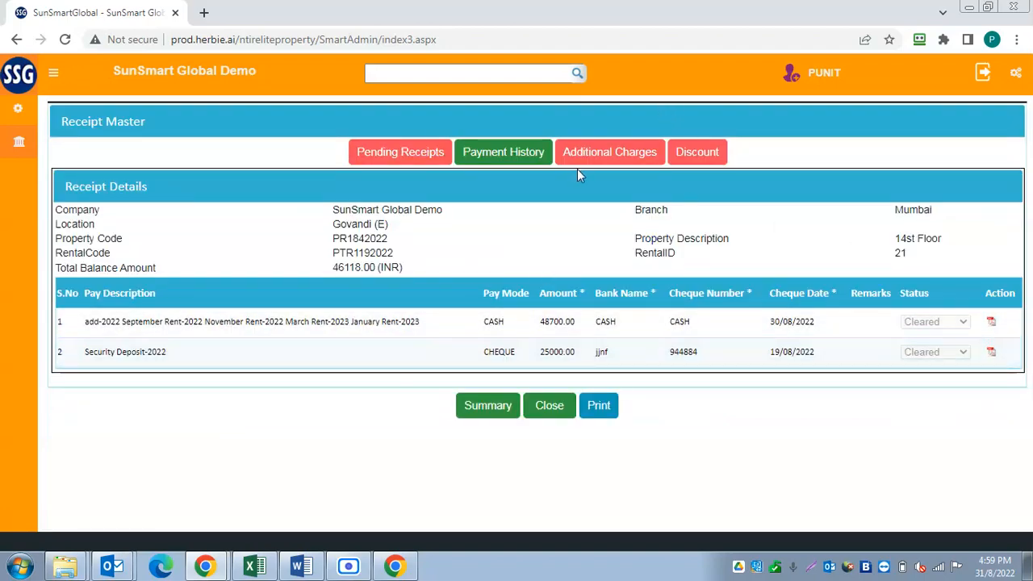
click(618, 156)
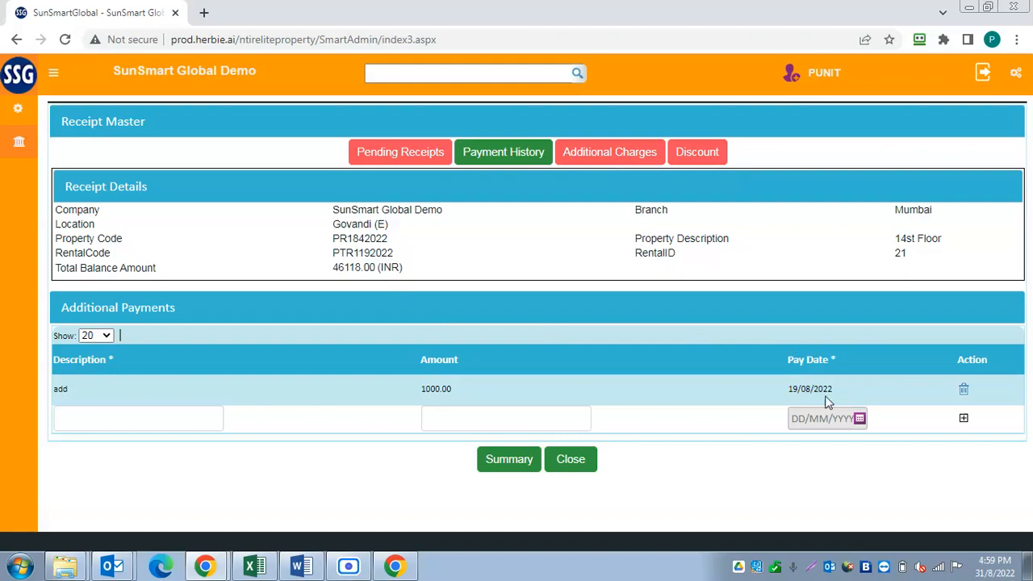
click(700, 152)
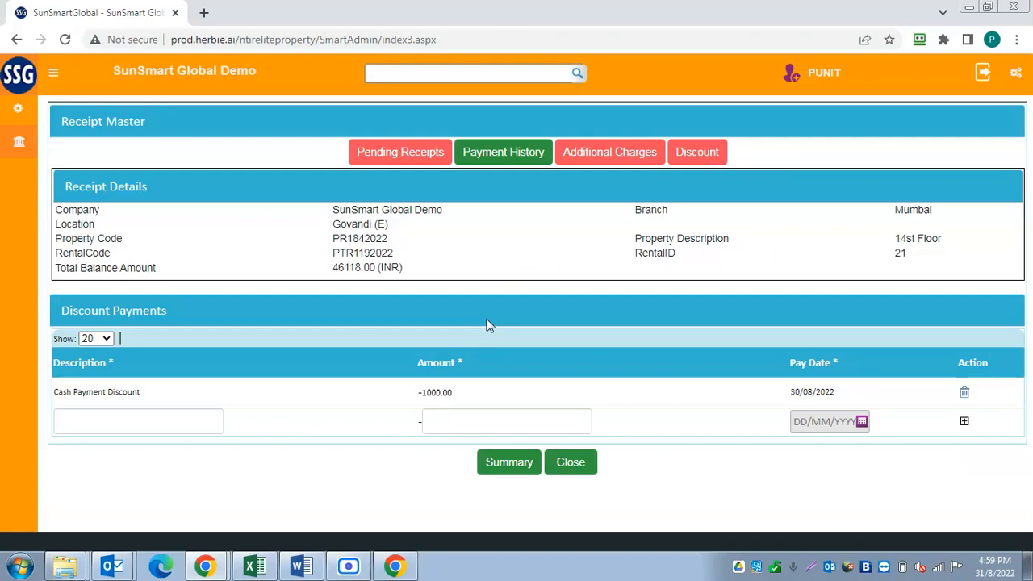
click(408, 153)
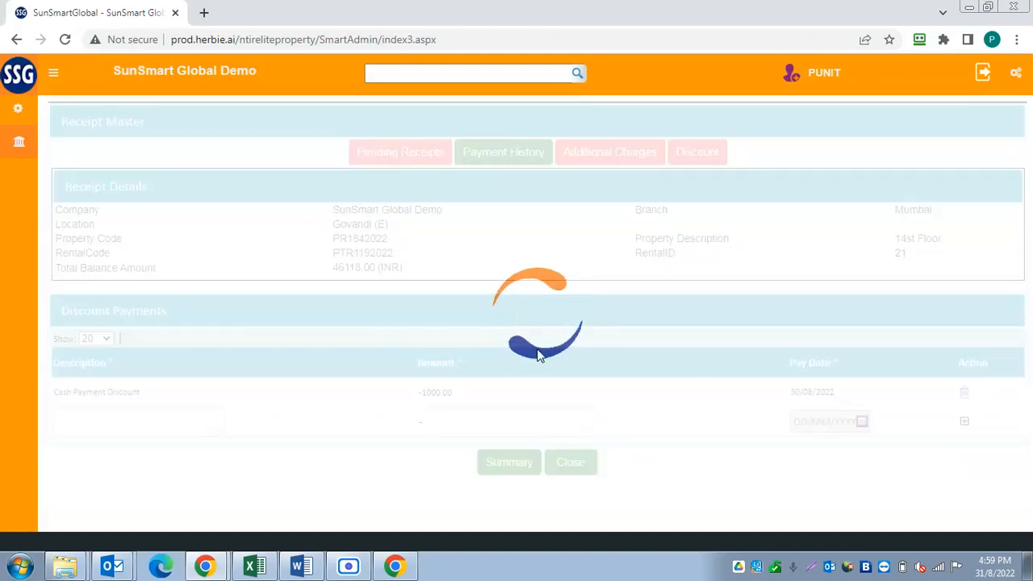
scroll(509, 353, down, 3)
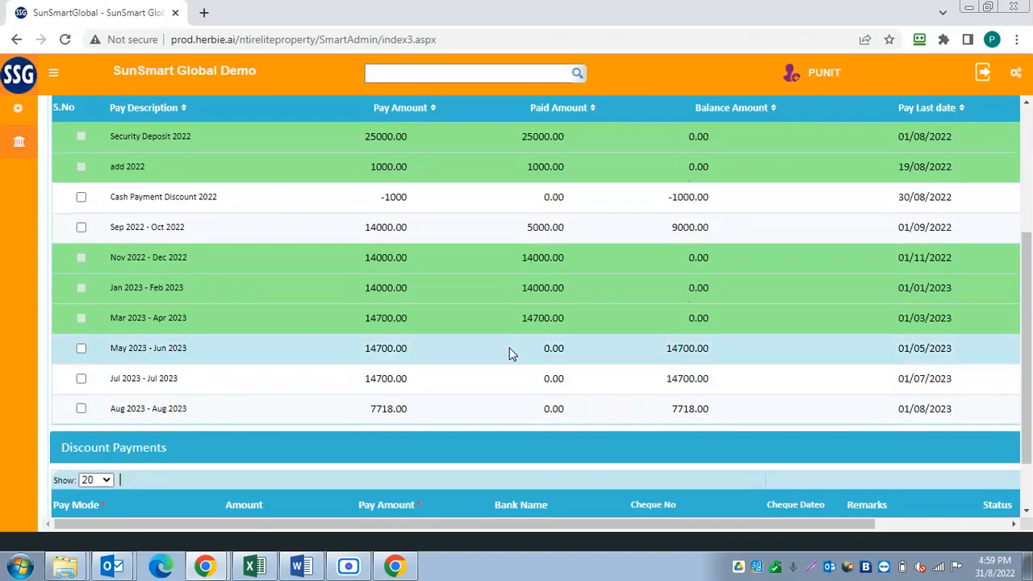
Select the Cash Payment Discount 2022 and Sep 2022 - Oct 2022 entries for payment and check the available payment entry fields.
click(82, 198)
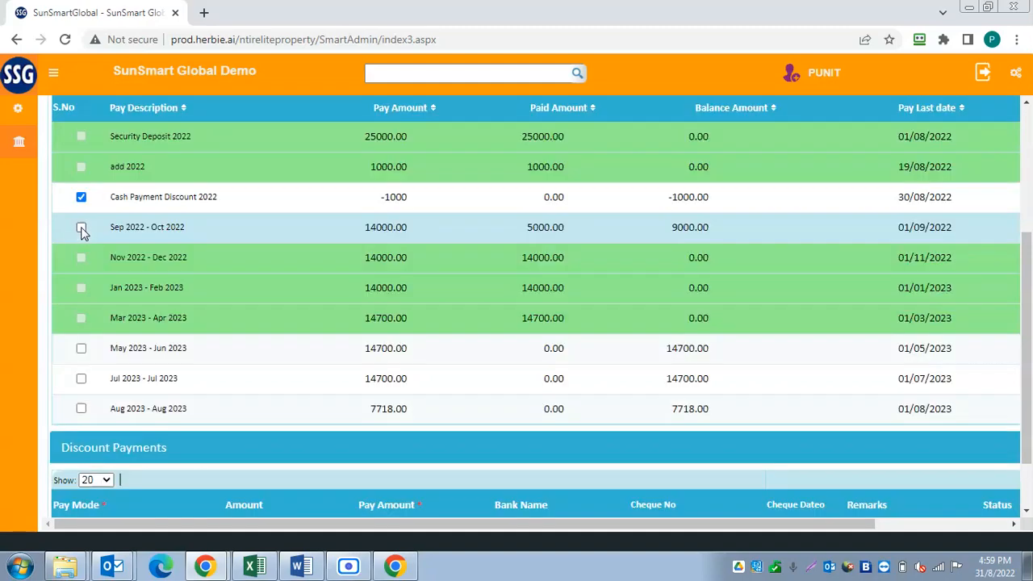
click(82, 228)
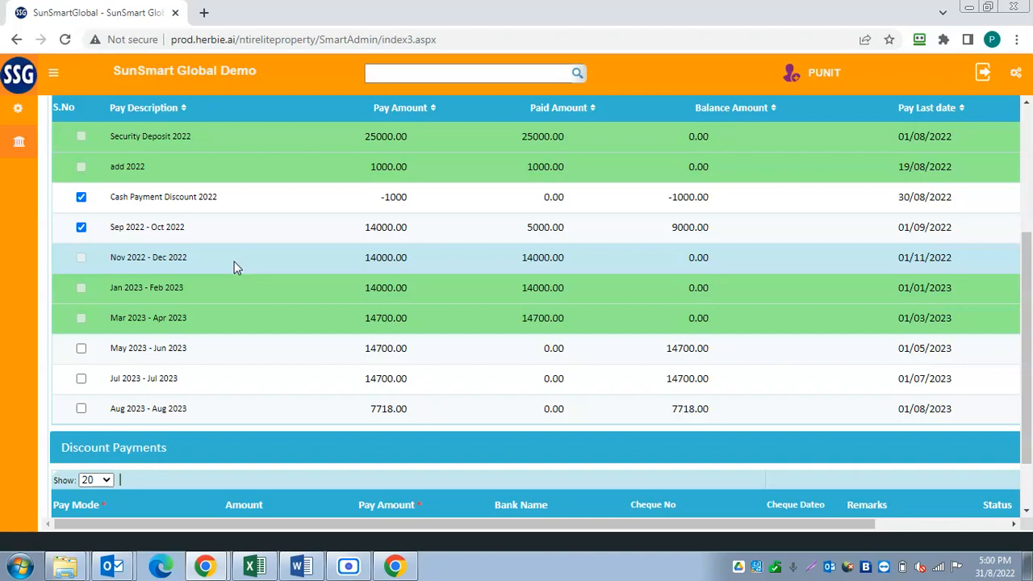
scroll(331, 331, down, 1)
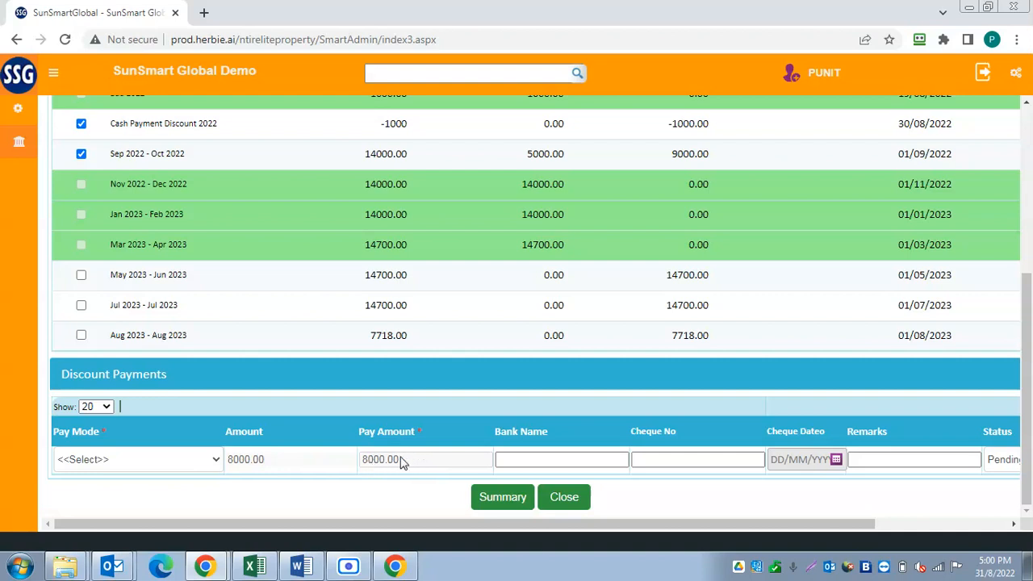
click(191, 460)
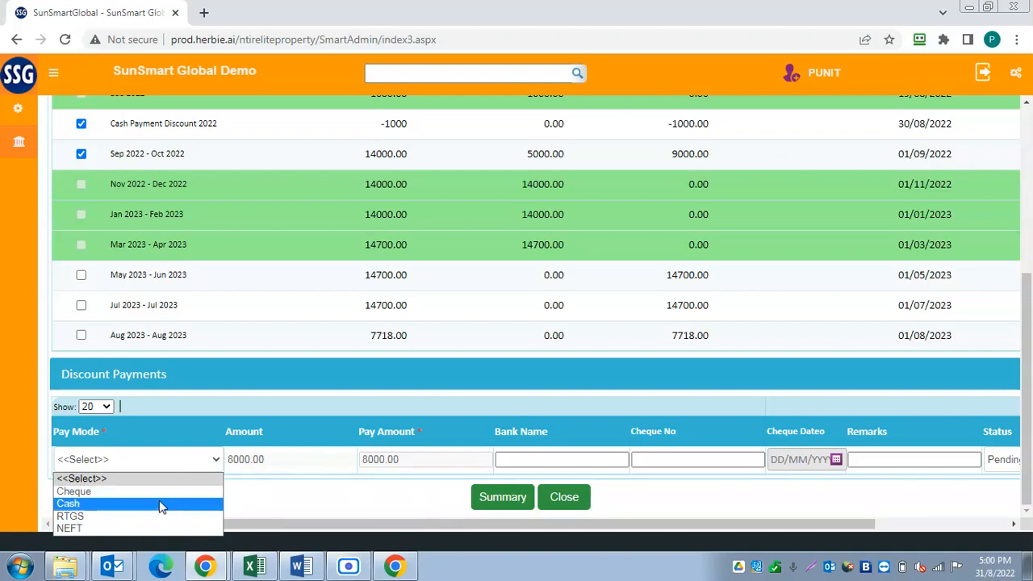
click(592, 459)
click(678, 460)
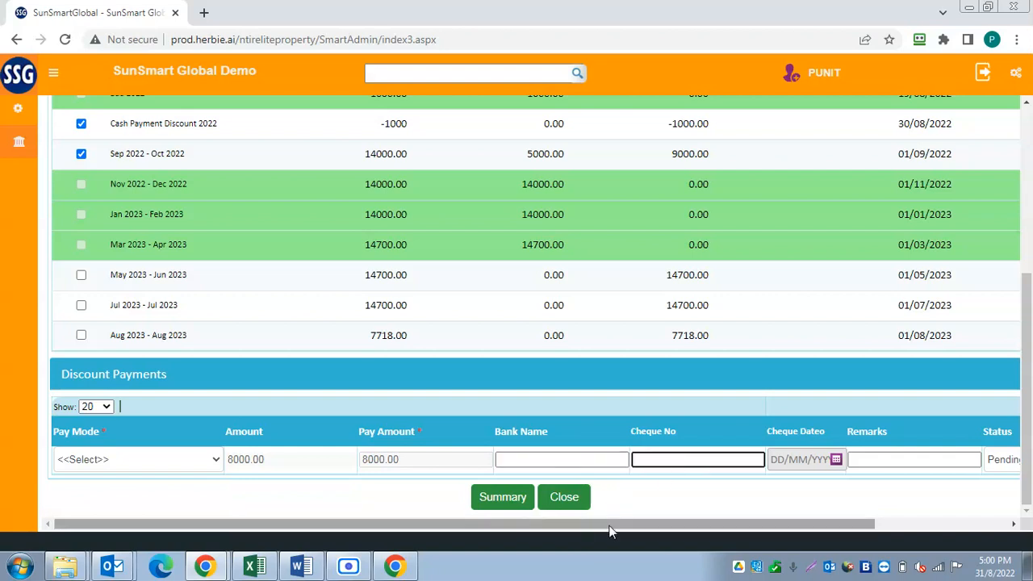
drag(626, 524, 759, 523)
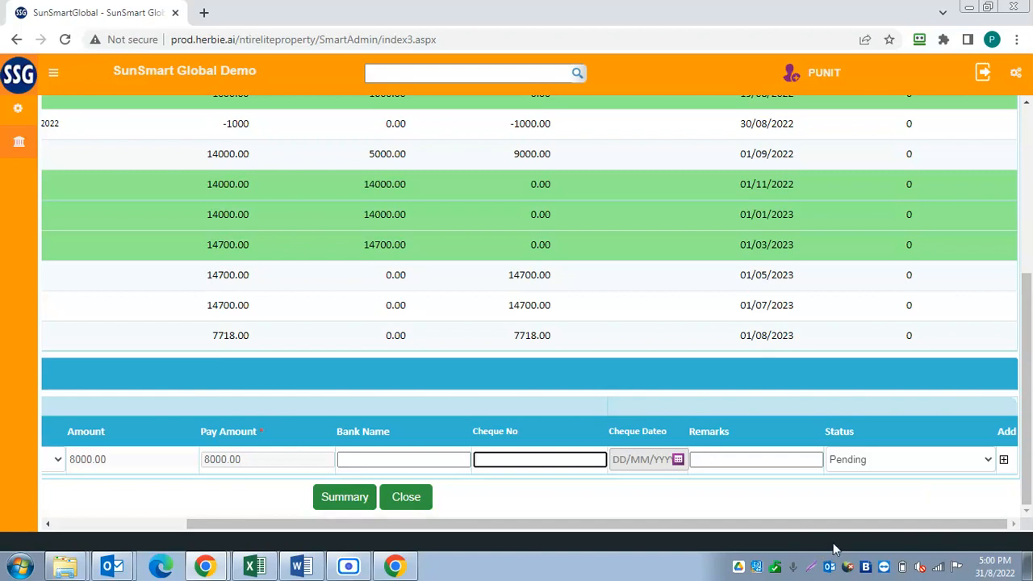
drag(846, 525, 368, 501)
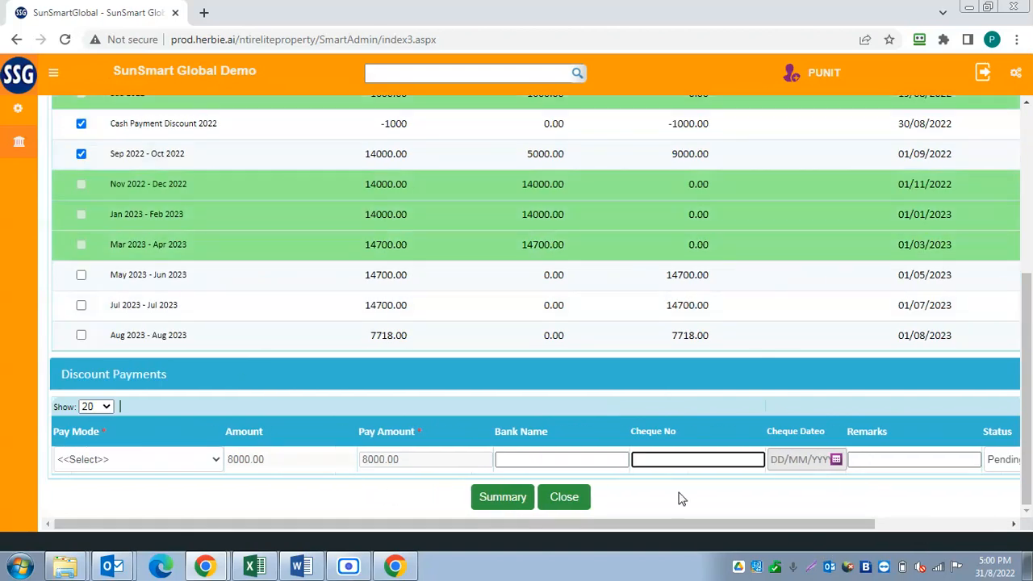
Set the pay mode to Cash for the selected discount and rent entries and save the payment.
click(106, 457)
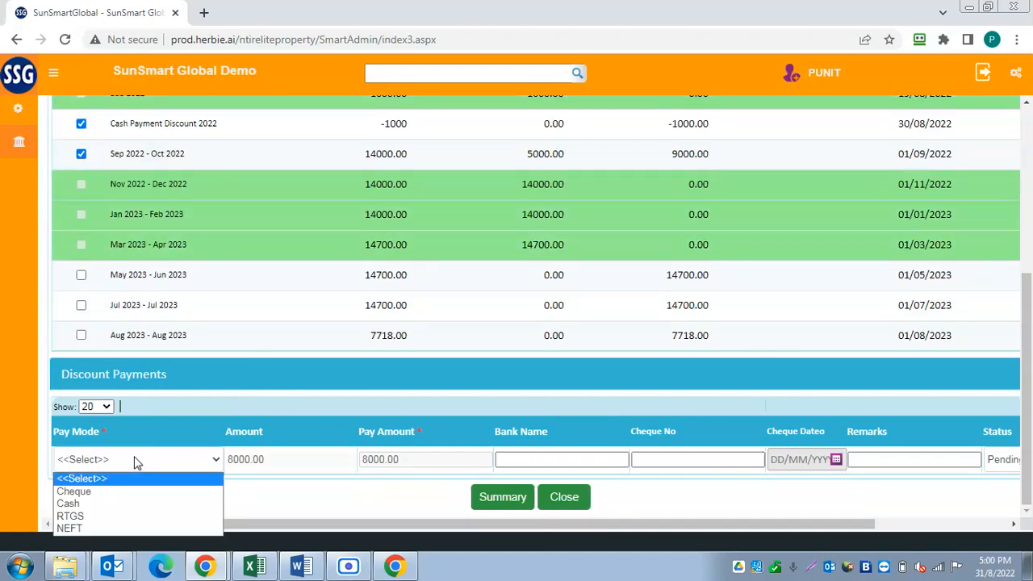
click(105, 502)
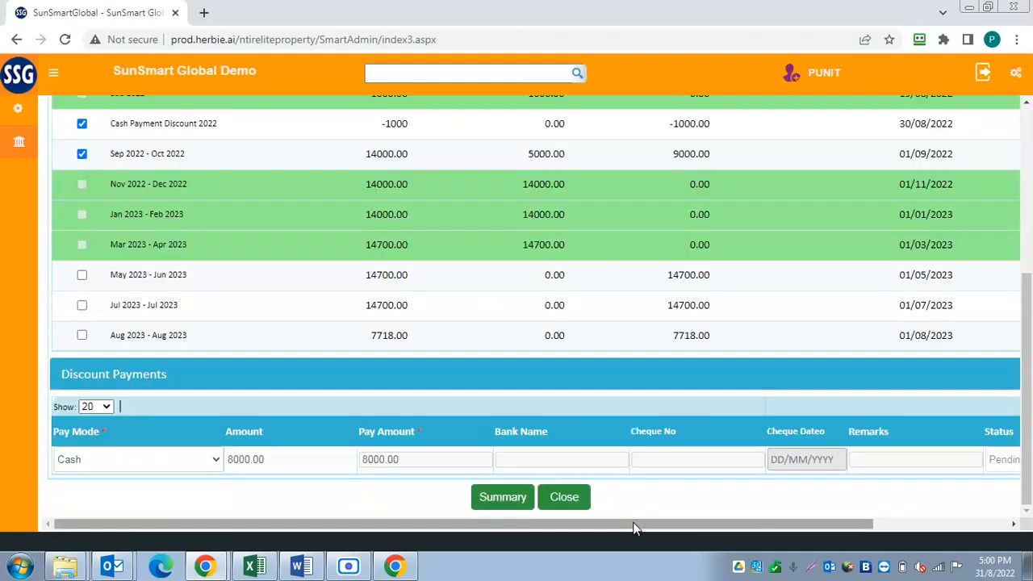
drag(633, 529, 768, 527)
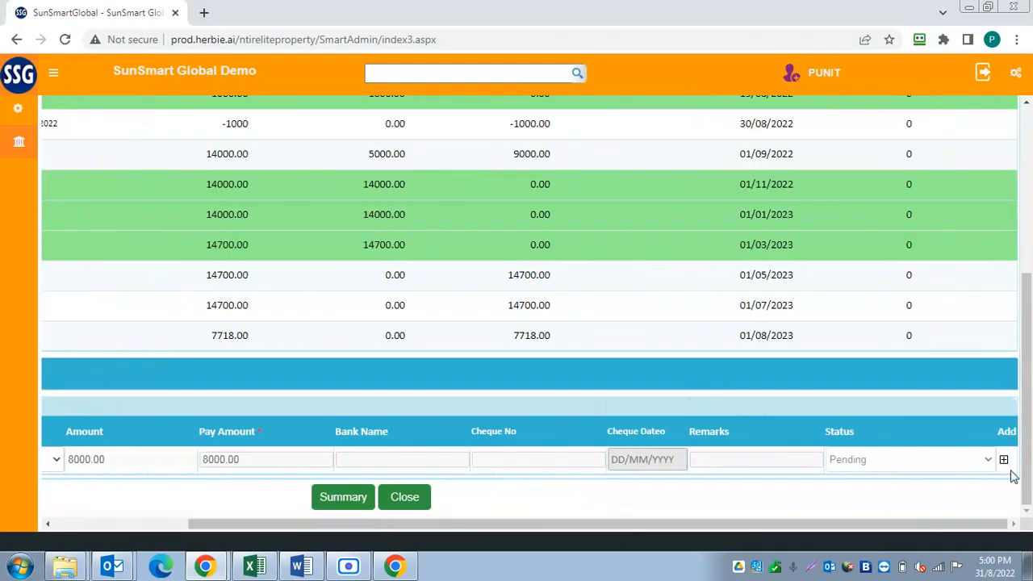
click(1004, 462)
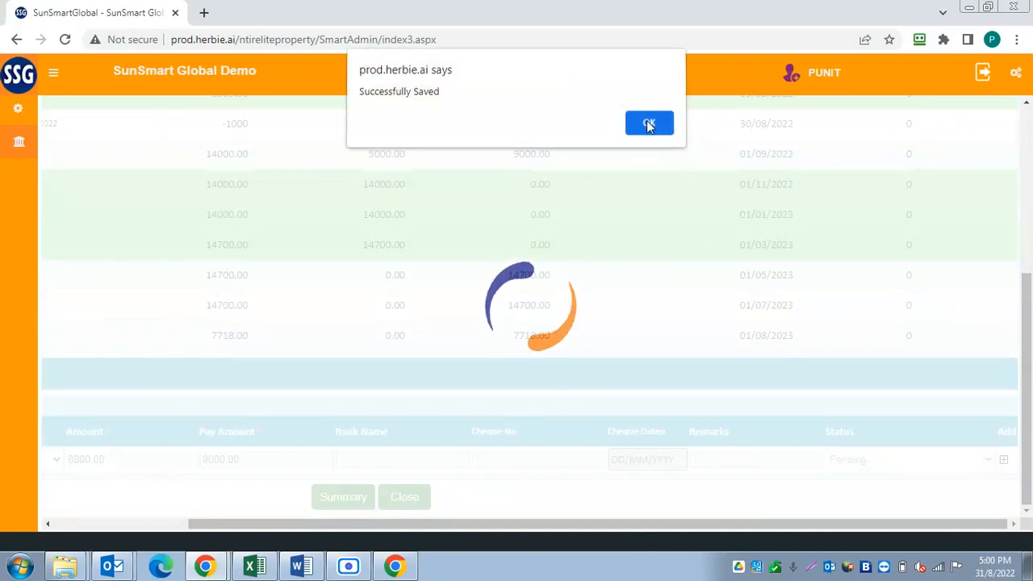
click(646, 123)
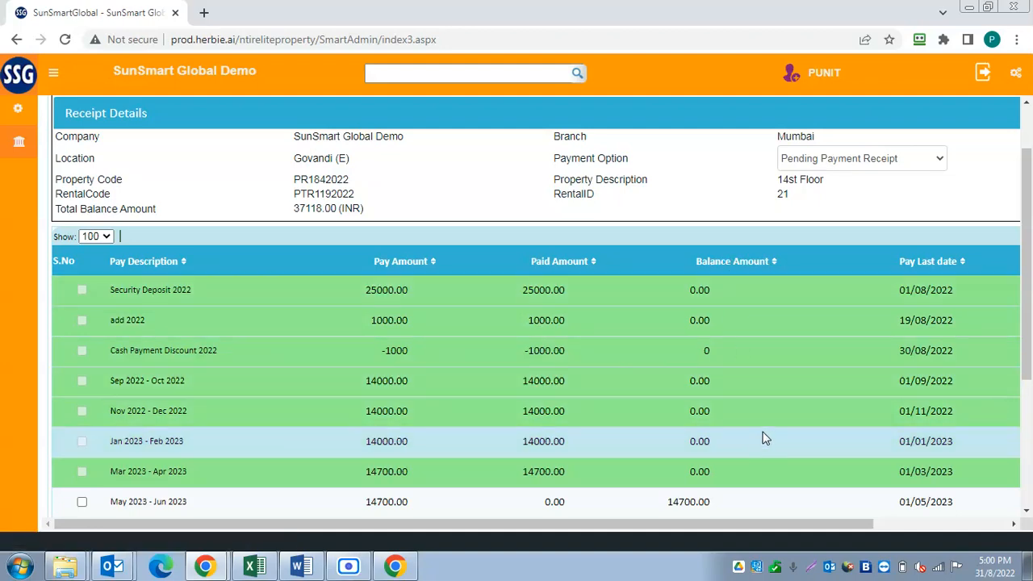
Select the May 2023 - Jun 2023 rent entry and set its pay amount to 10000.
scroll(766, 438, down, 5)
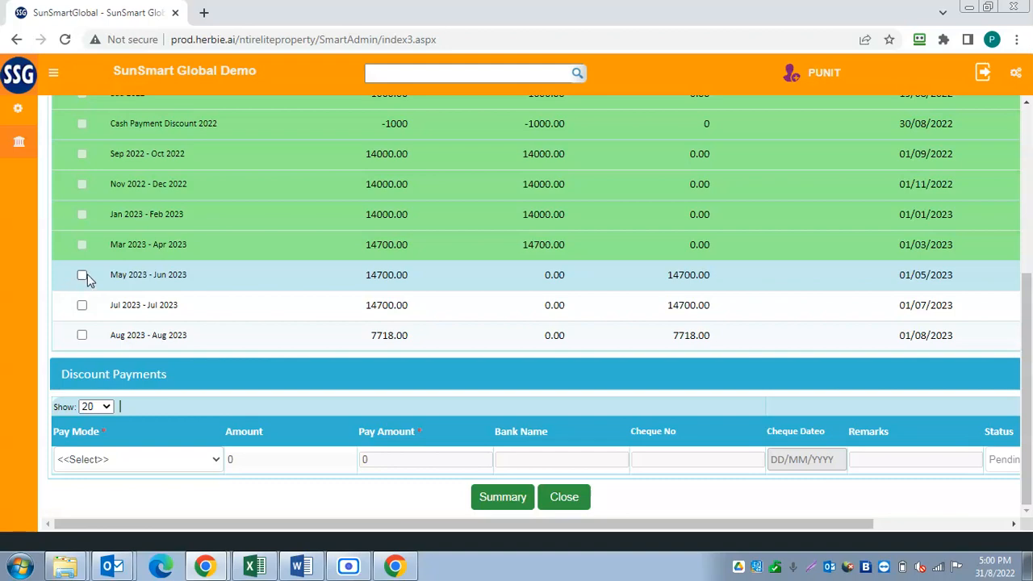
click(82, 275)
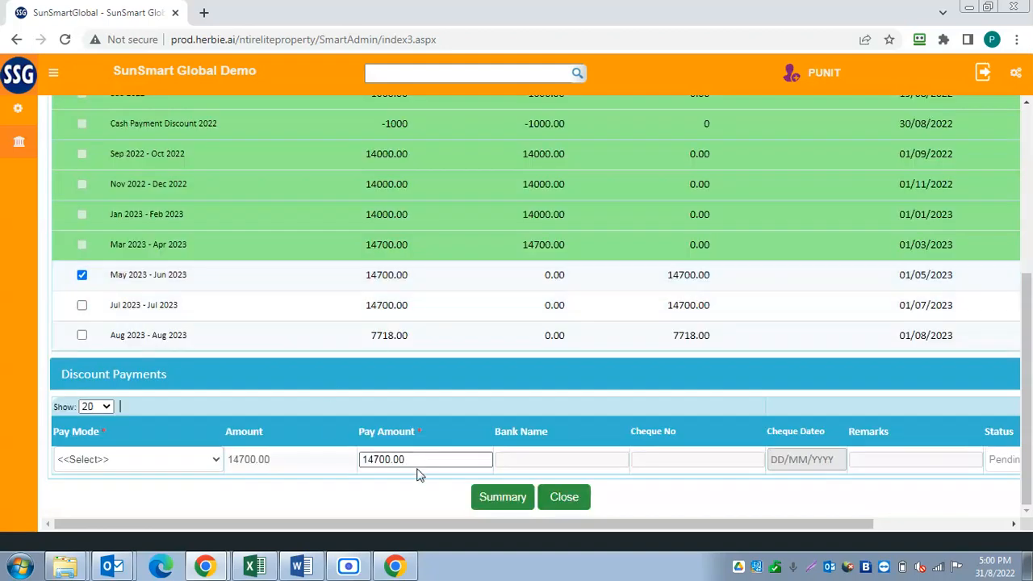
drag(439, 459, 283, 460)
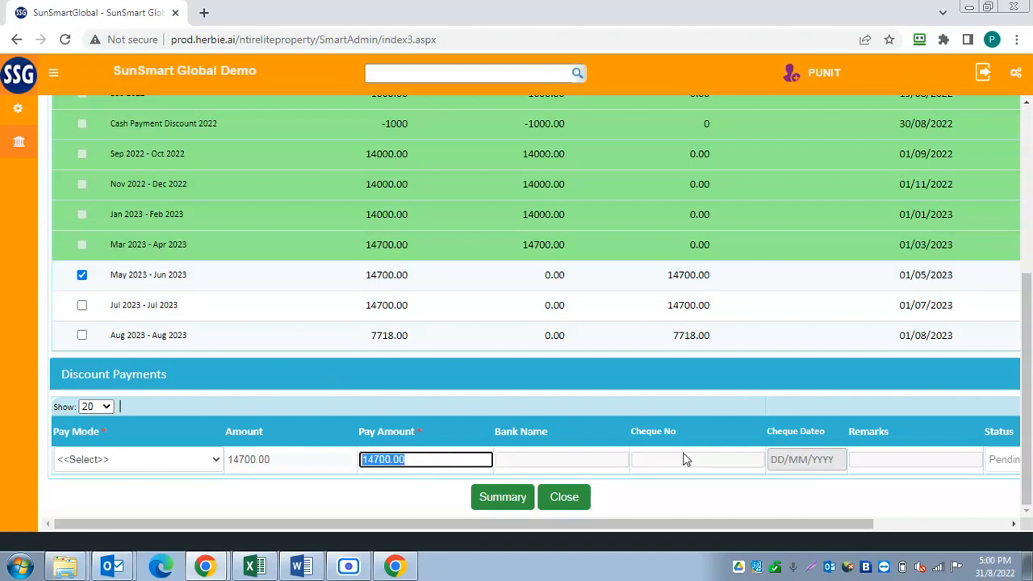
text(1)
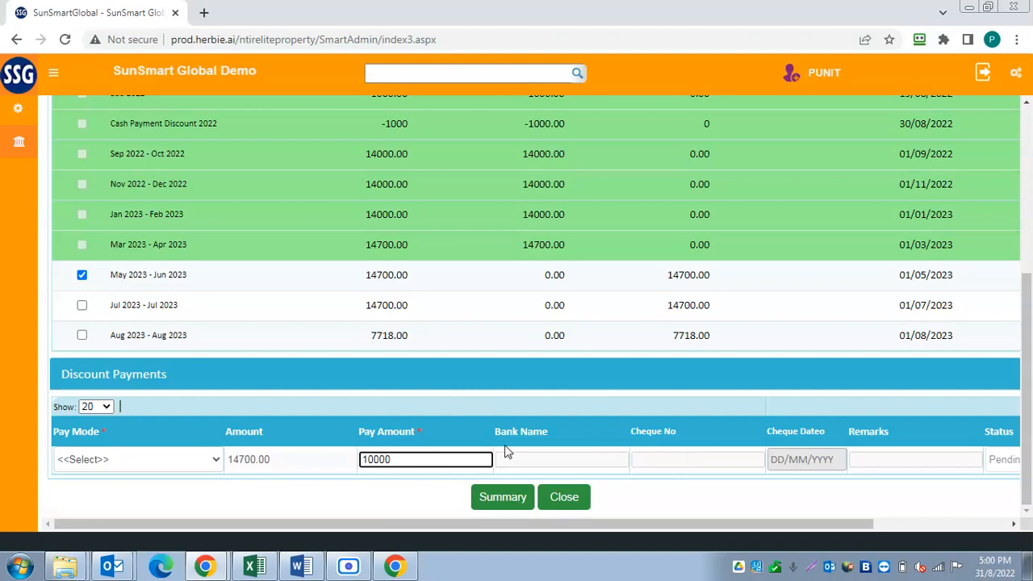
key(Tab)
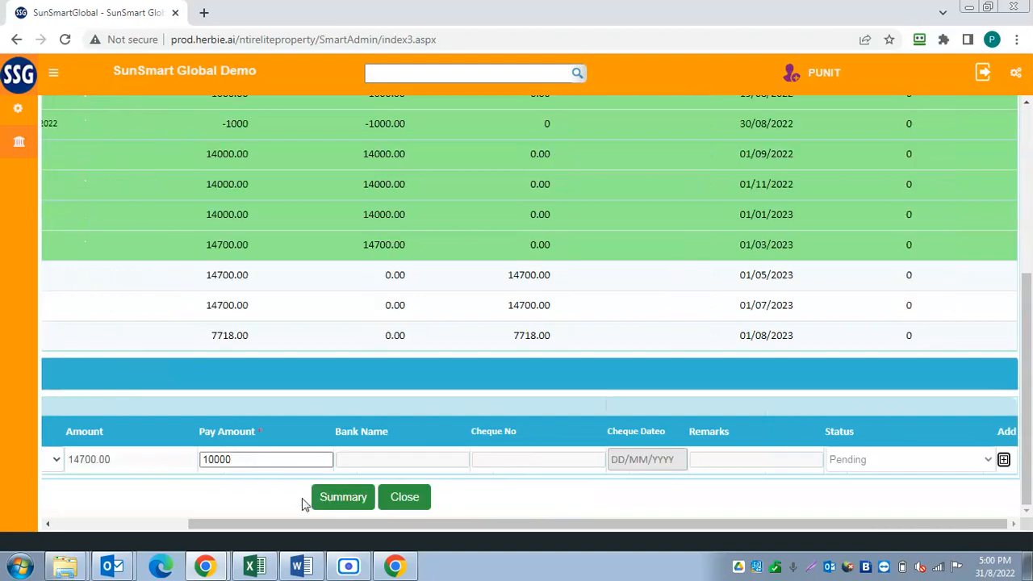
Set the partial rent payment's pay mode to Cash and save it.
drag(390, 527, 143, 516)
click(172, 464)
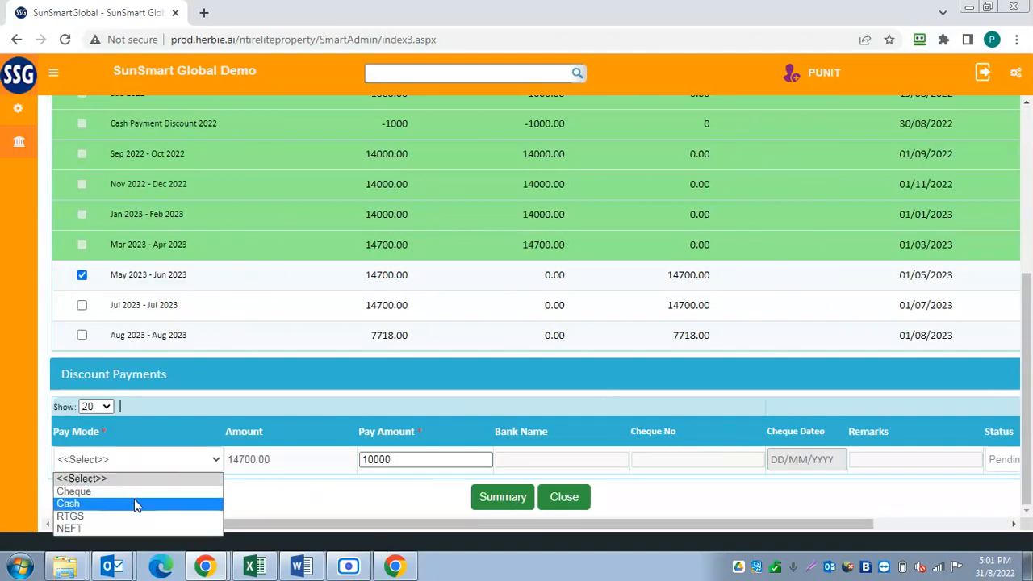
click(134, 503)
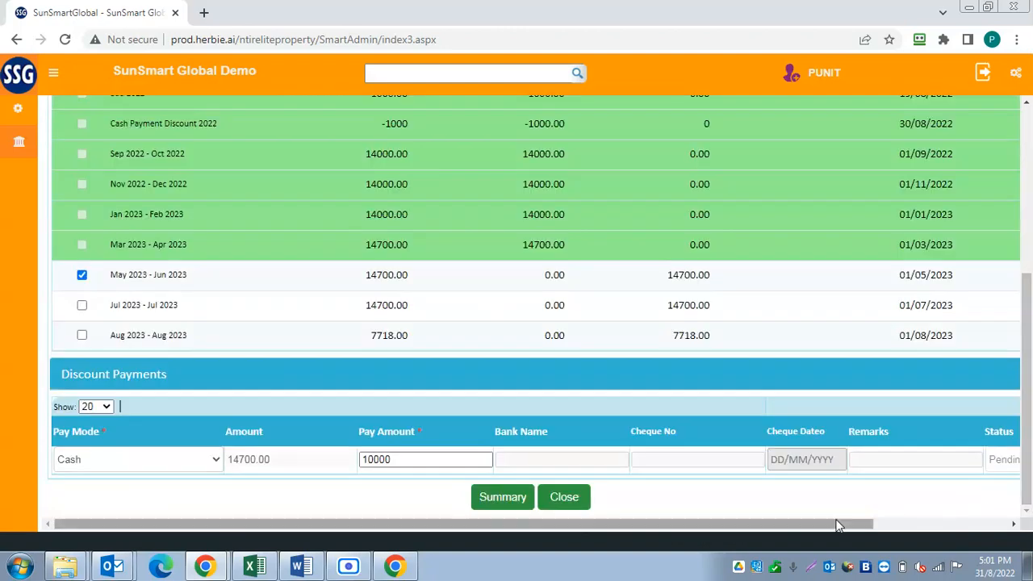
drag(838, 525, 946, 507)
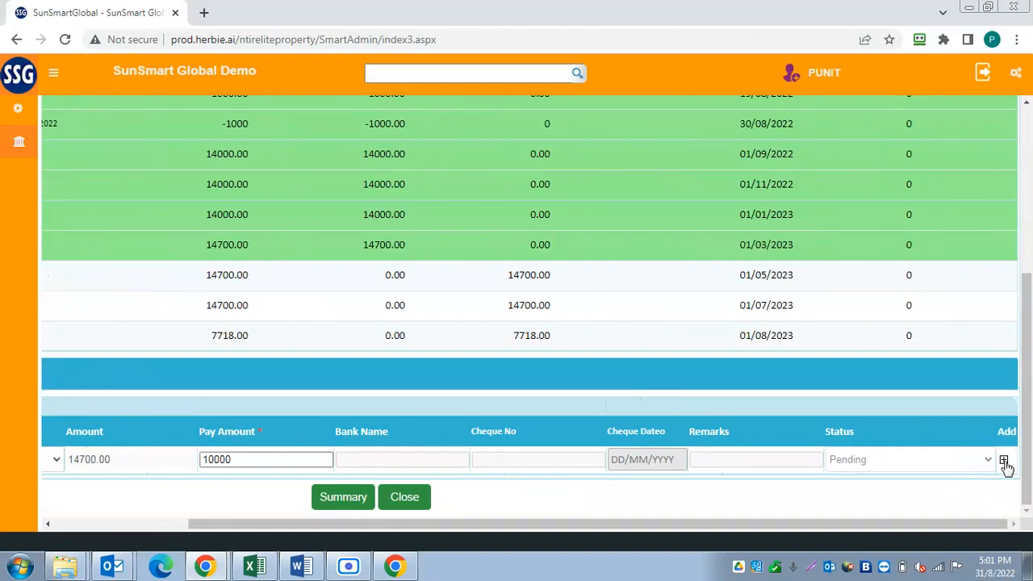
click(1005, 462)
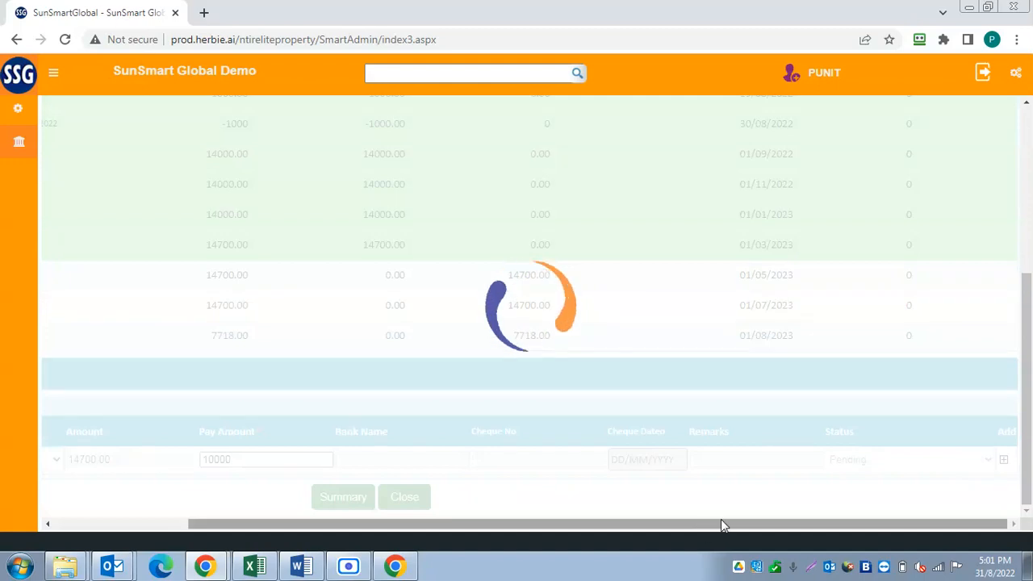
click(663, 123)
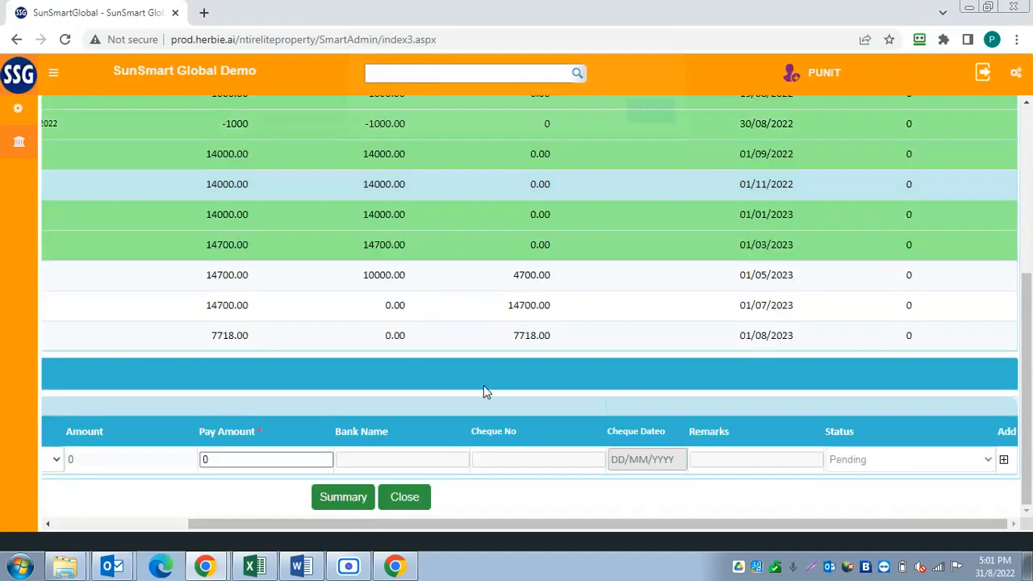
Review the paid and balance amounts in the payment schedule and the rental's total balance amount.
drag(576, 524, 436, 524)
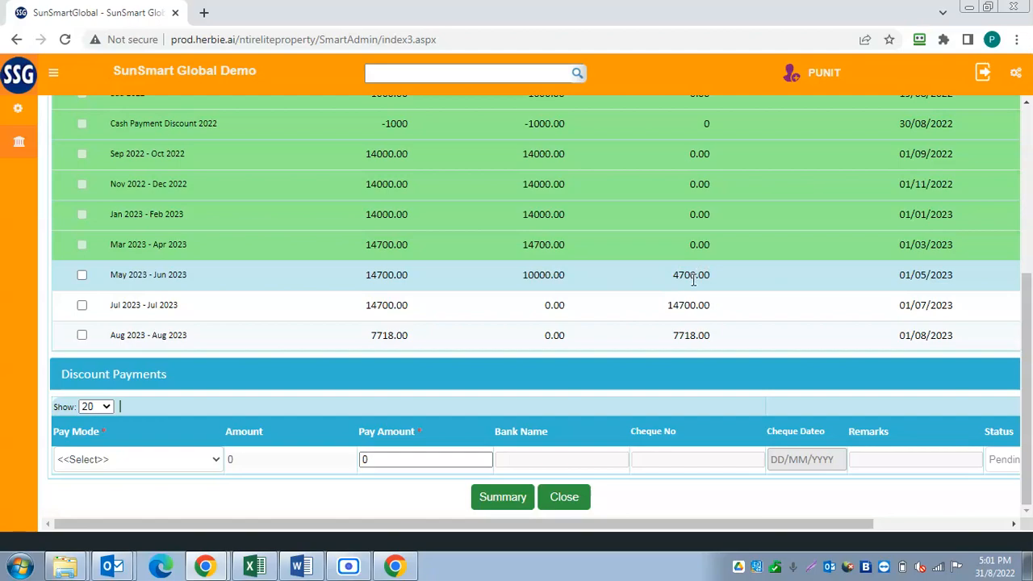
scroll(694, 280, up, 3)
scroll(694, 282, down, 3)
scroll(692, 283, up, 3)
scroll(692, 283, down, 3)
mouse_move(578, 524)
mouse_down()
mouse_move(838, 517)
mouse_move(566, 519)
mouse_up()
scroll(556, 345, up, 5)
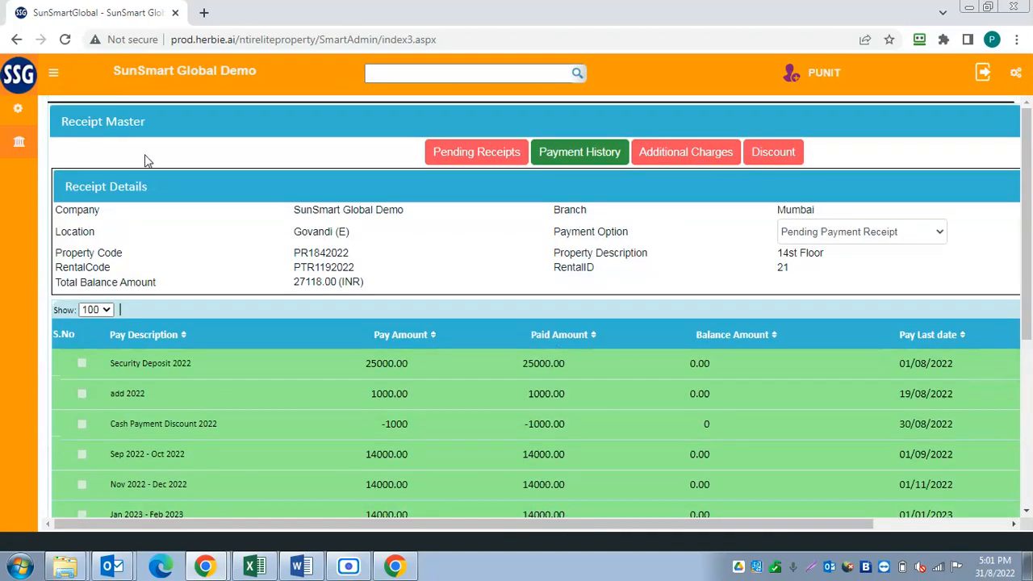
Open the Property Sub Category page under Property Management to view the facility categories.
click(18, 141)
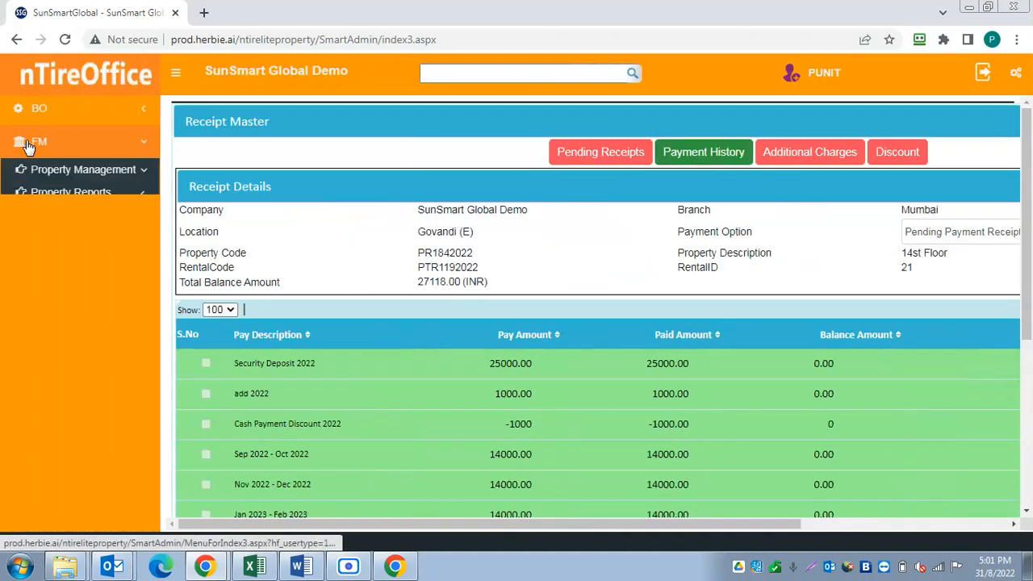
click(156, 176)
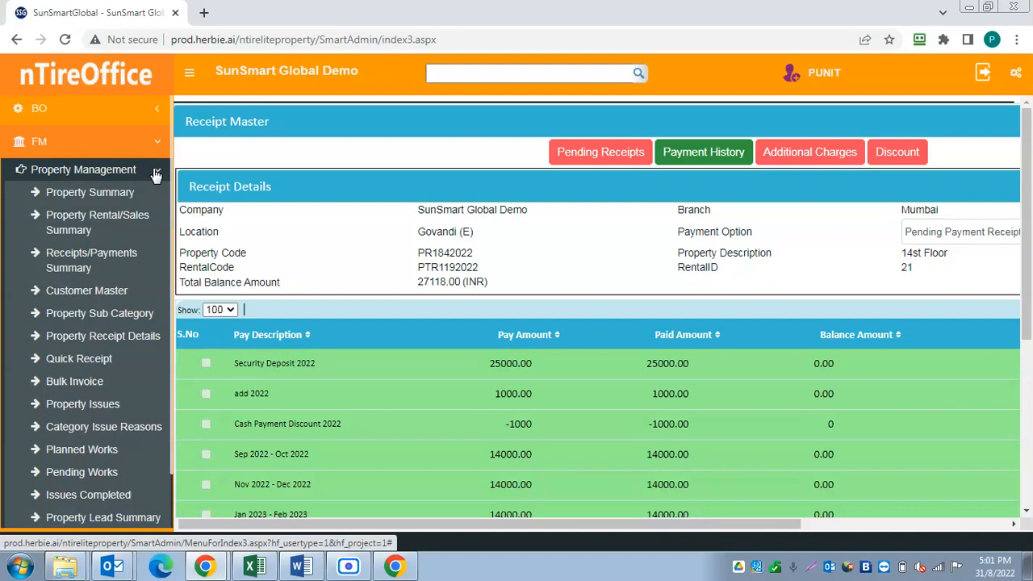
click(107, 315)
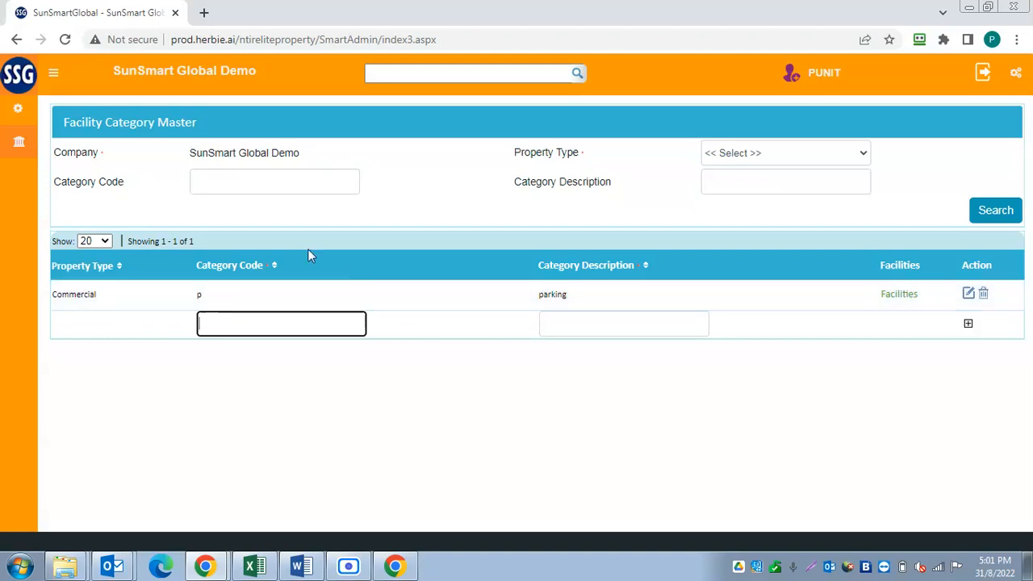
Open Property Receipt Details under Property Management and list the Mumbai branch's receipts with Pending status.
click(21, 146)
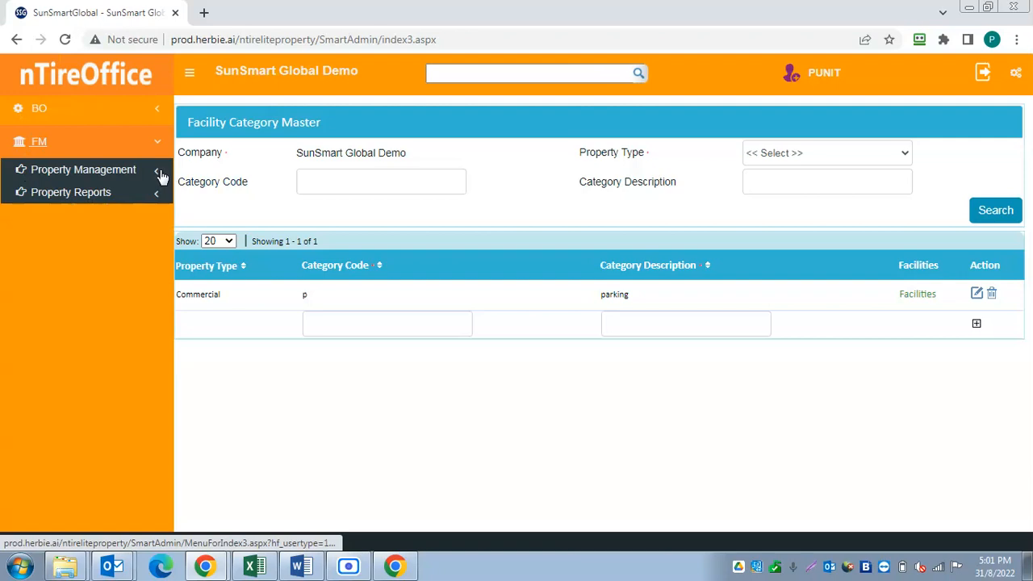
click(161, 177)
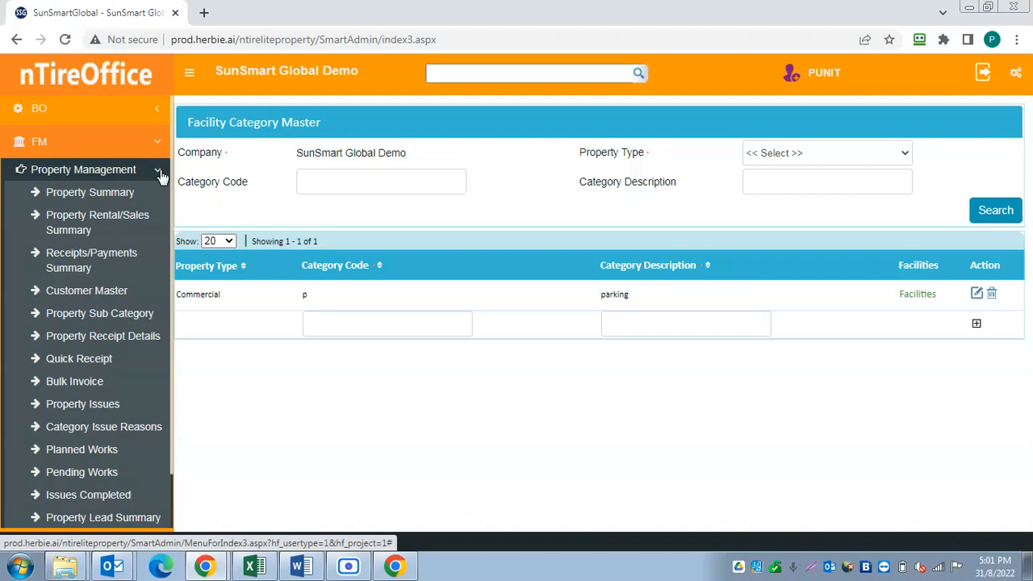
click(111, 339)
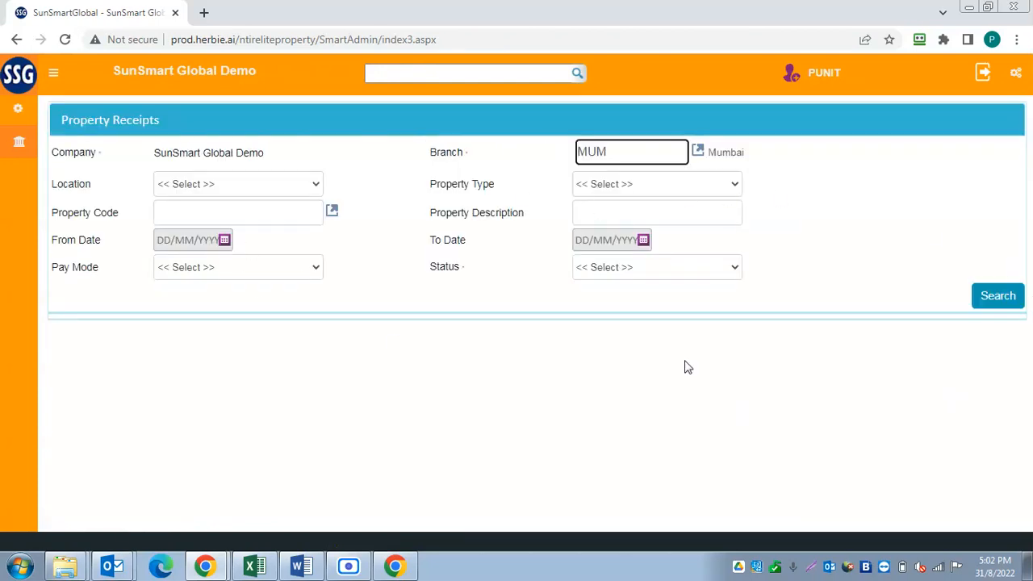
click(695, 269)
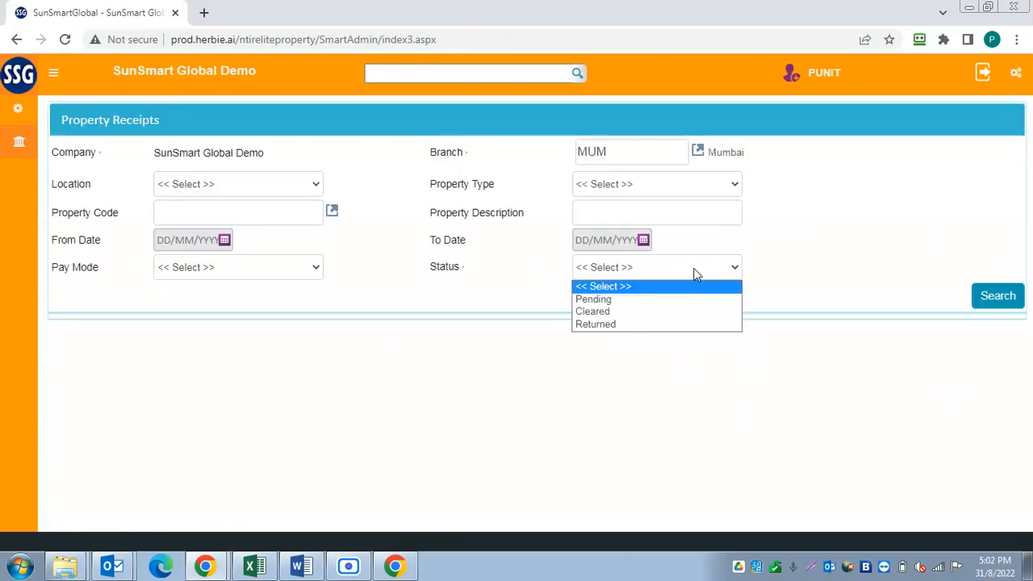
click(639, 300)
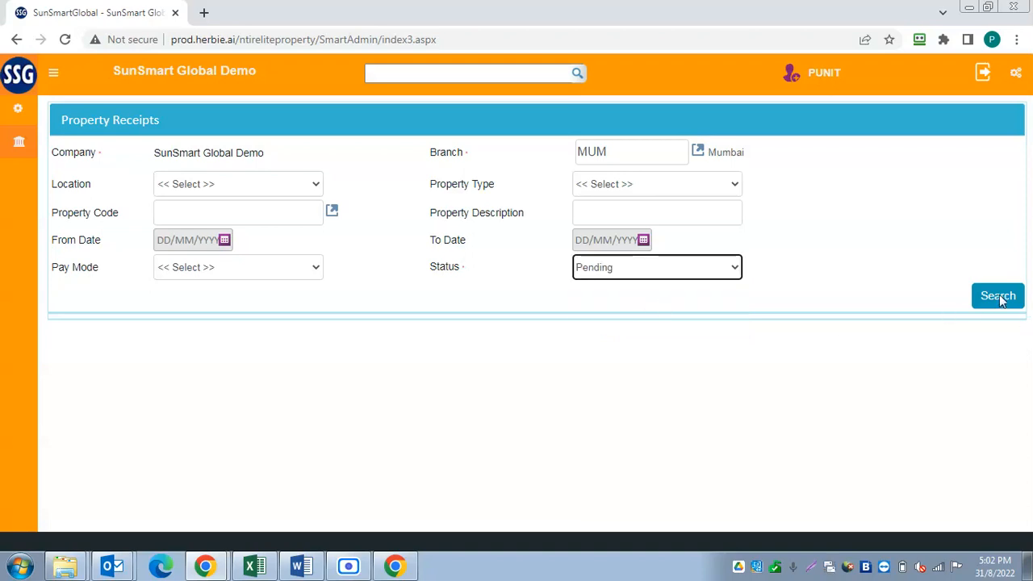
click(998, 297)
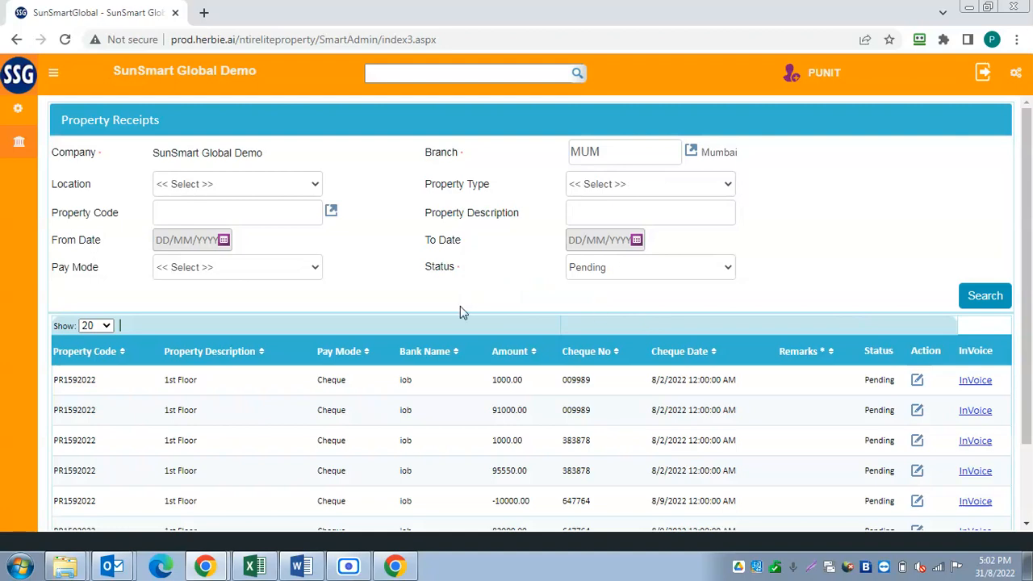
Open the invoice of the first listed pending receipt and maximize its window.
click(978, 382)
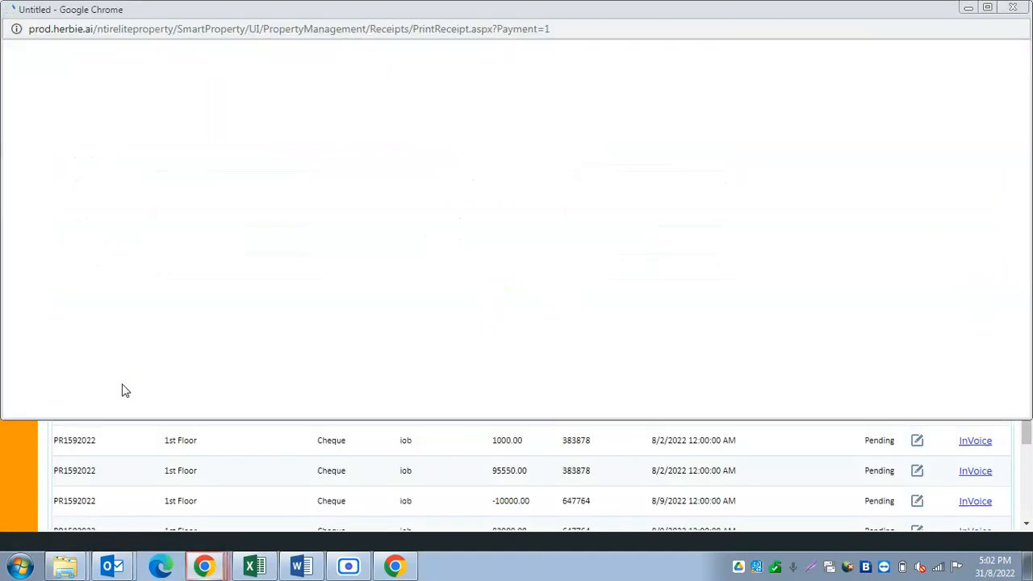
click(988, 8)
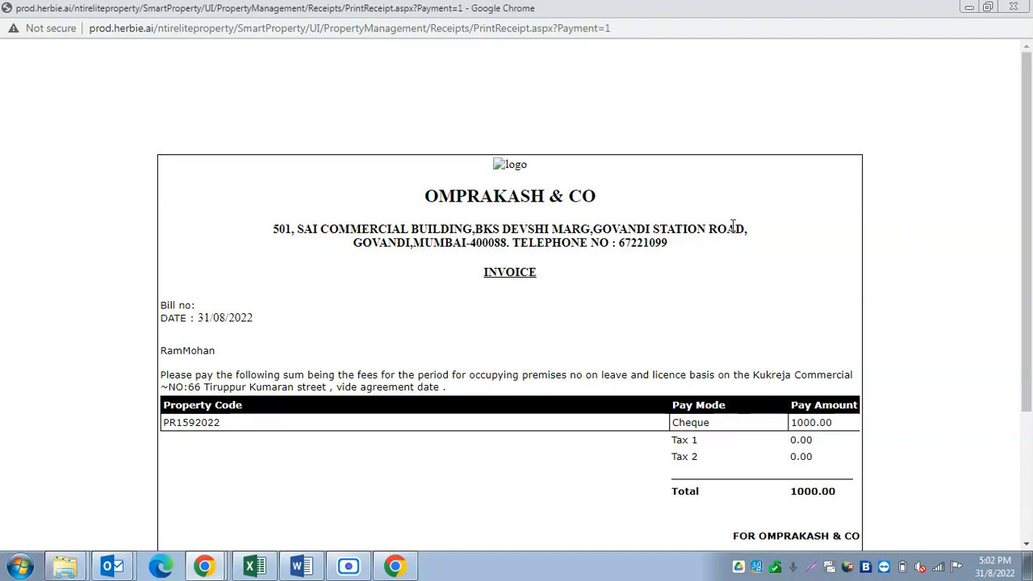
Review the receipt invoice down to its notes, export it, and close its window.
scroll(514, 234, down, 3)
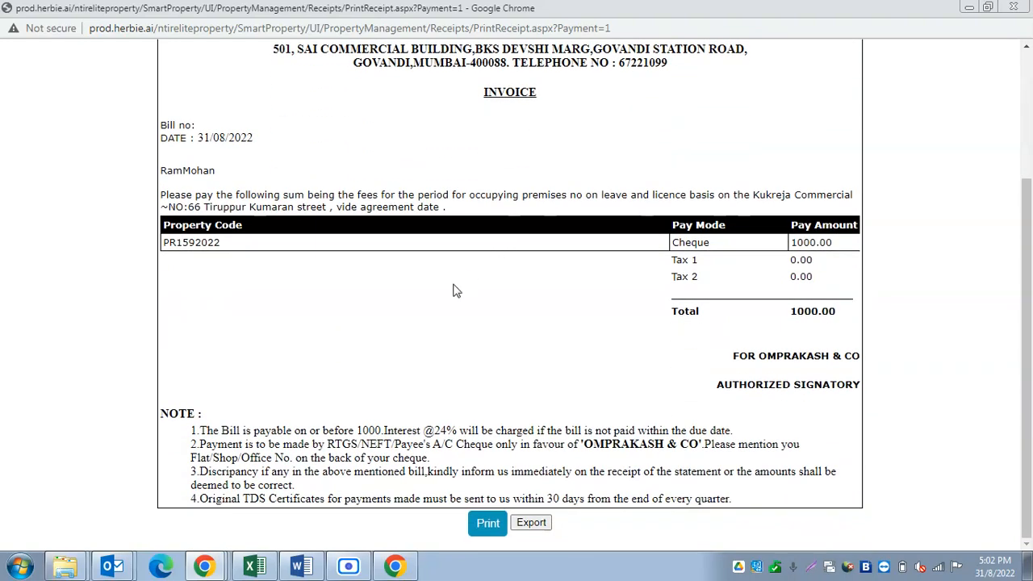
click(531, 523)
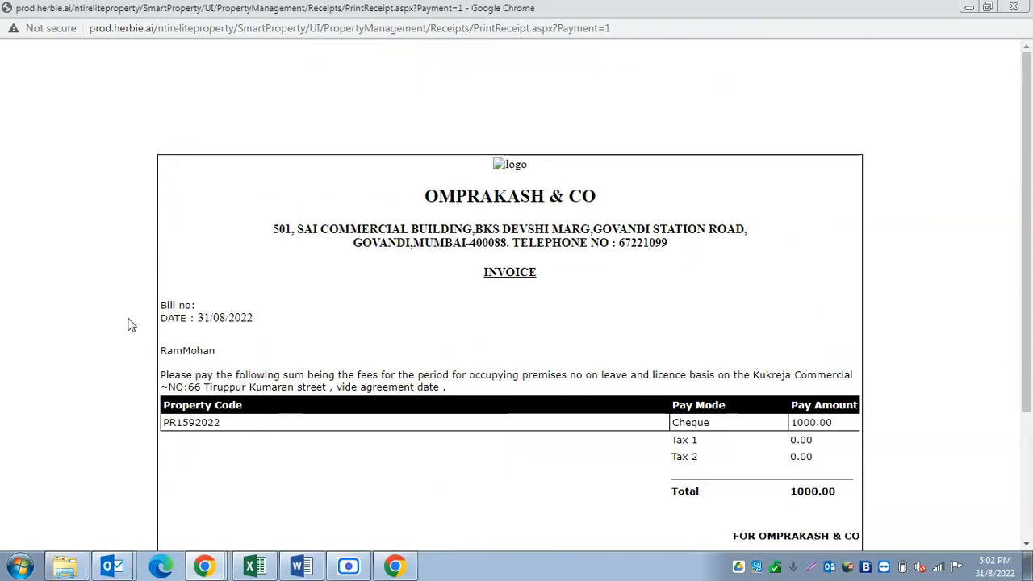
click(1014, 6)
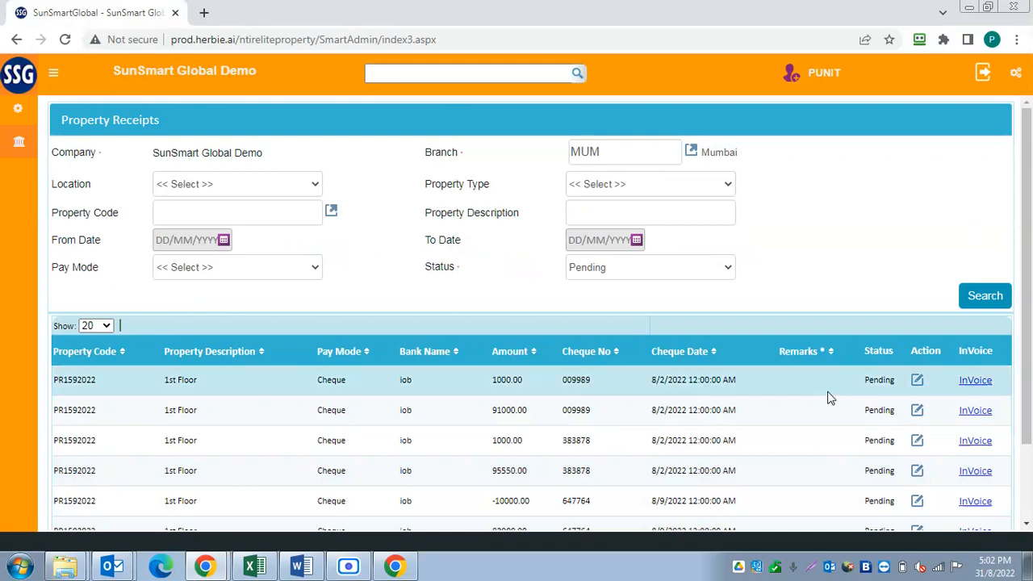
Open the first pending receipt for editing and examine its remarks field and the available status options.
click(918, 381)
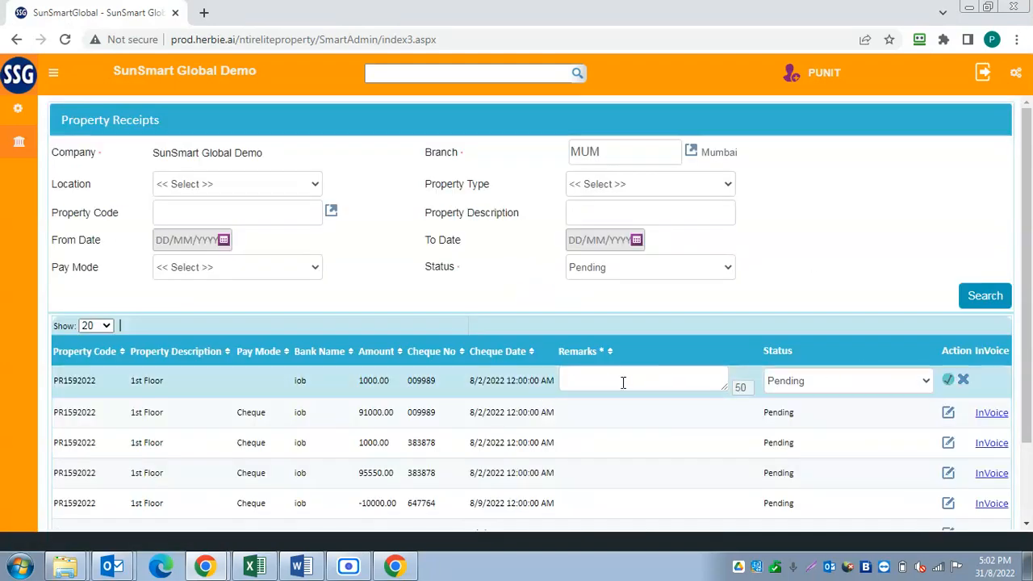
click(917, 383)
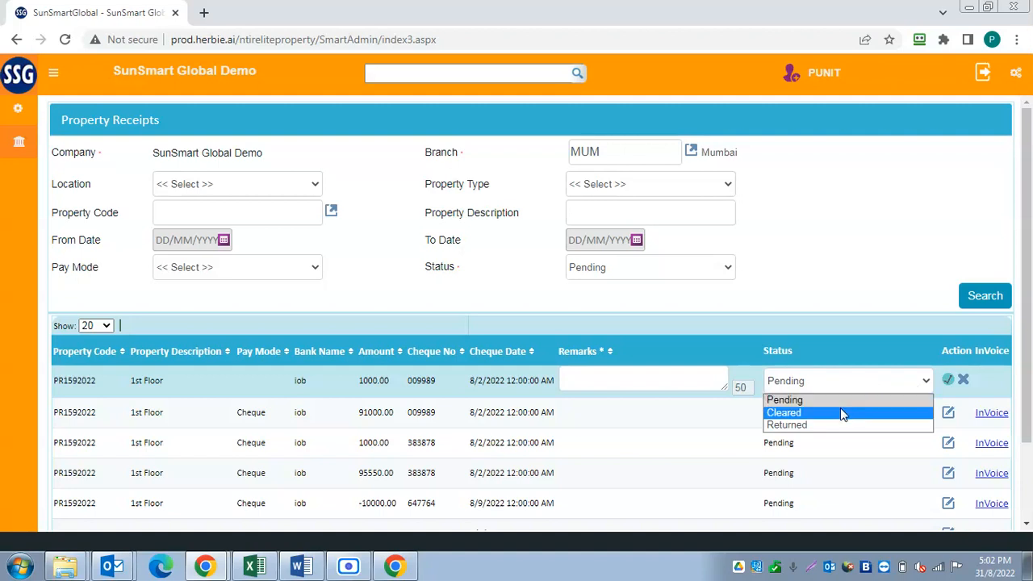
click(867, 382)
scroll(547, 411, down, 2)
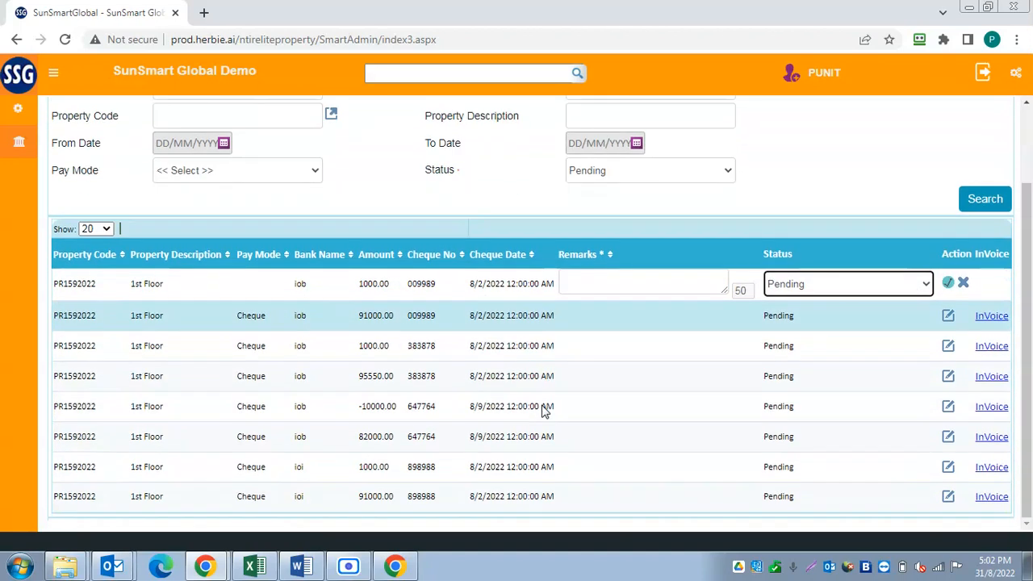
scroll(505, 320, up, 2)
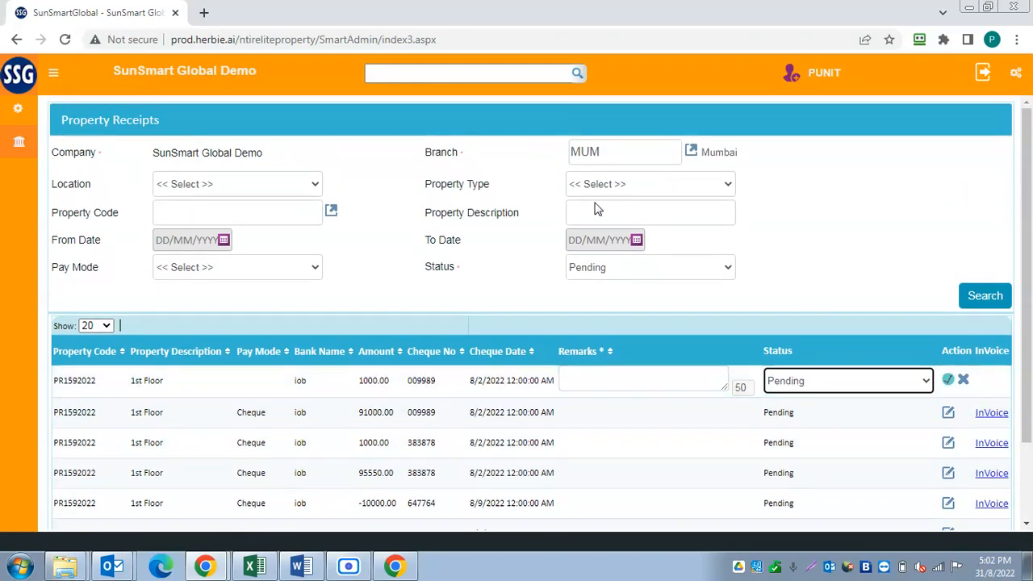
Open the Bulk Invoice page under Property Management and list the Mumbai branch's invoices with All as invoice status.
click(20, 142)
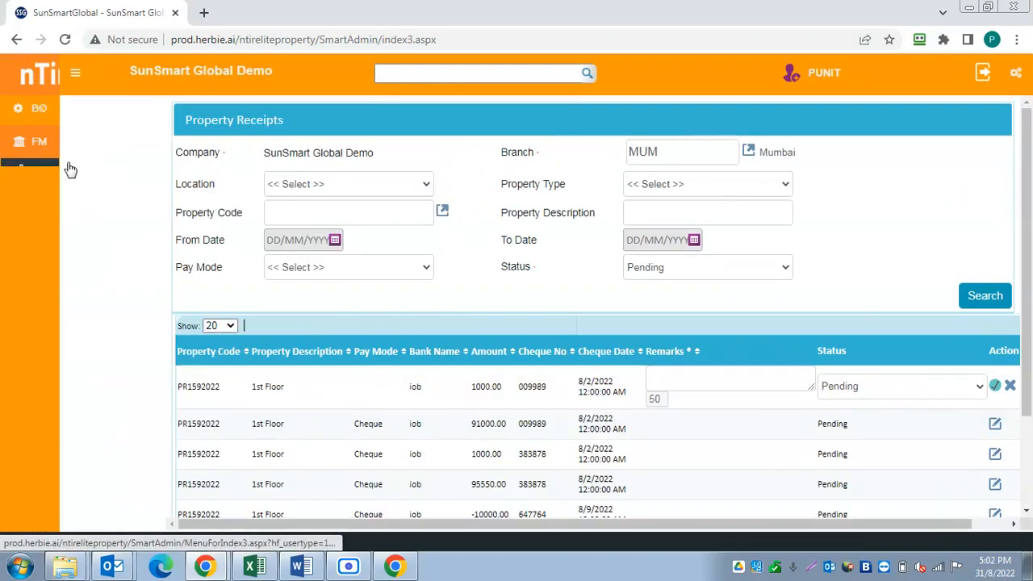
click(153, 174)
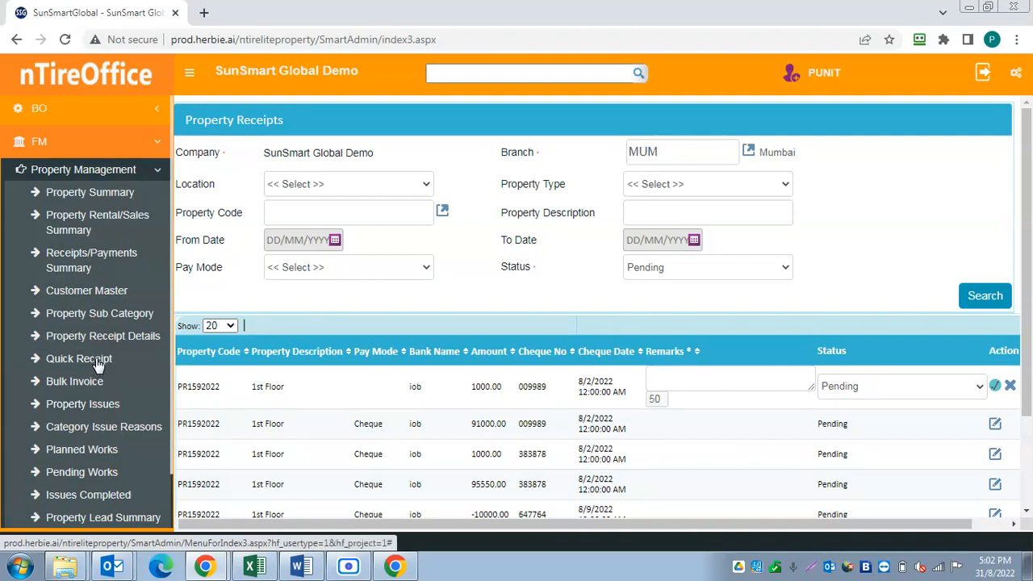
click(73, 380)
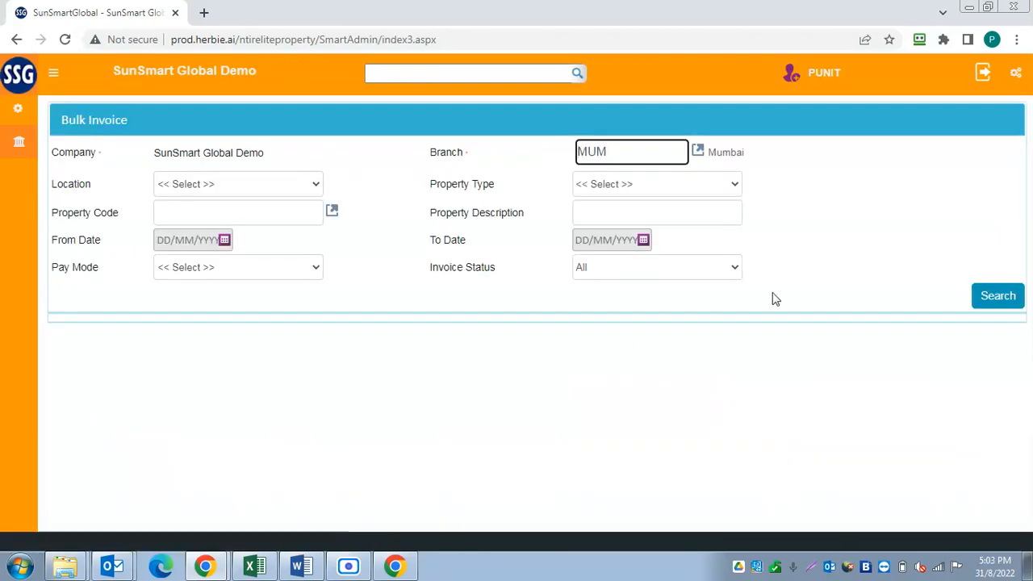
click(994, 302)
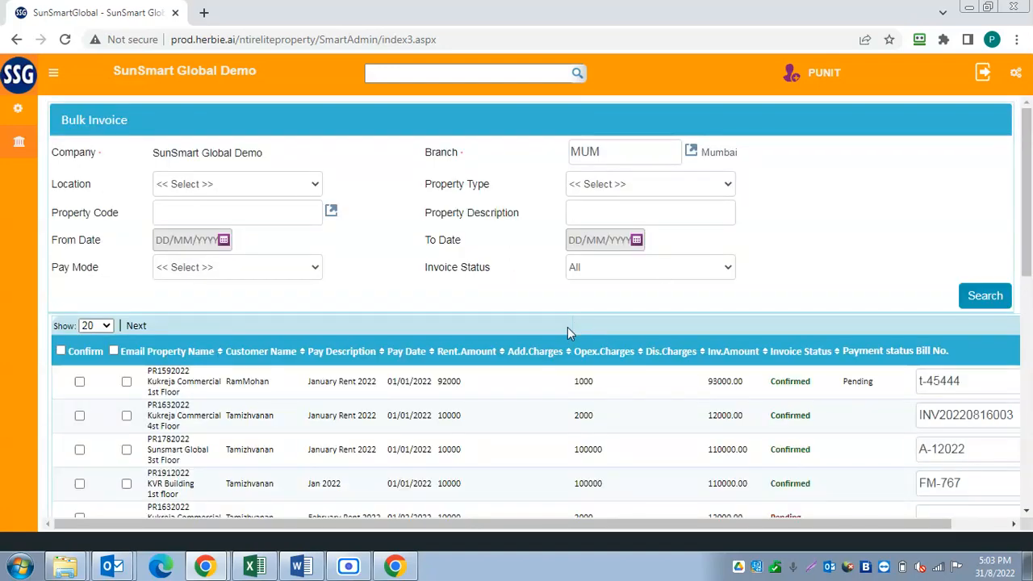
Try to confirm the pending February Rent 2022 invoice of property PR1632022 without a location filter.
scroll(568, 327, down, 3)
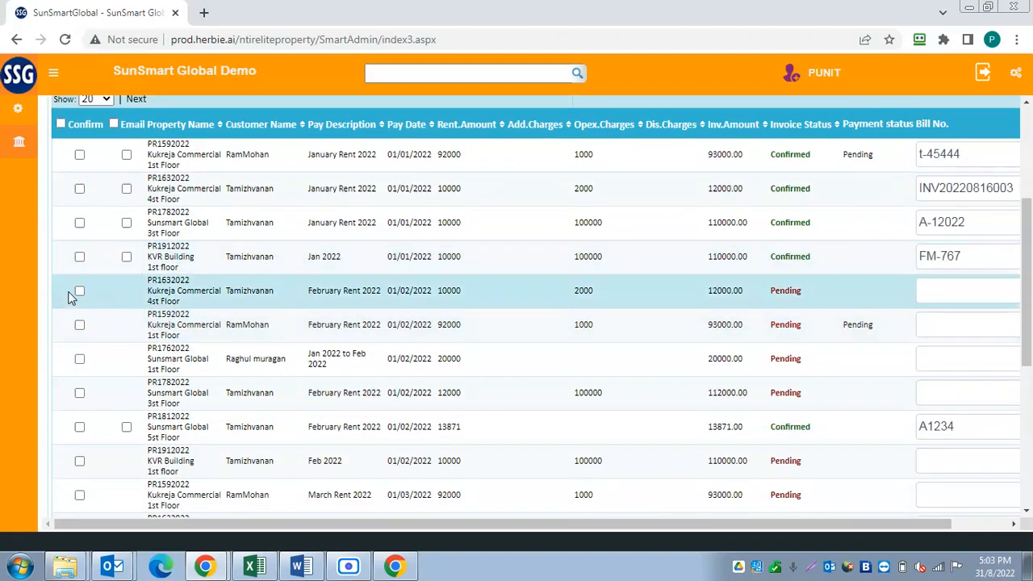
scroll(381, 321, up, 1)
scroll(381, 321, up, 2)
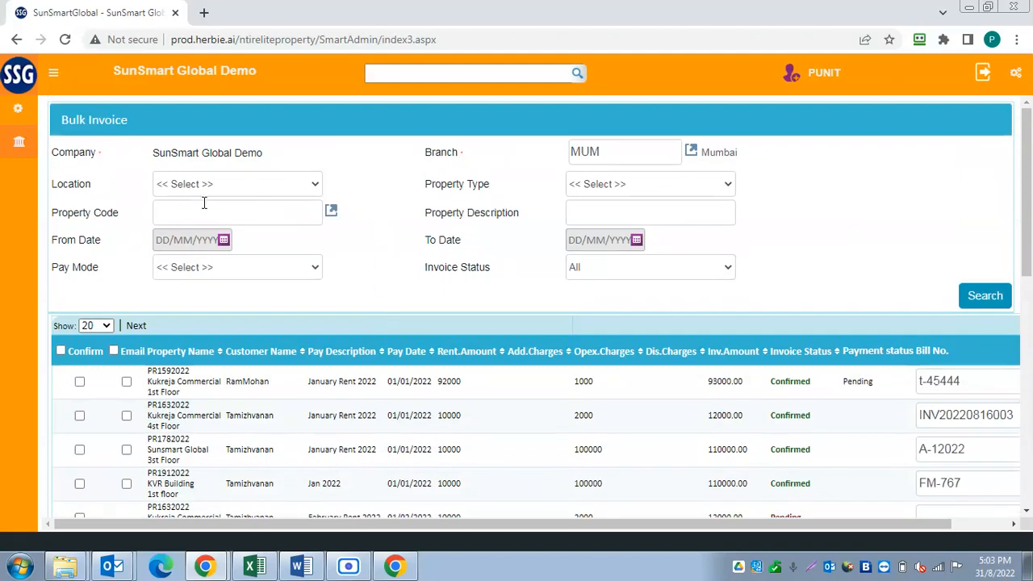
click(210, 217)
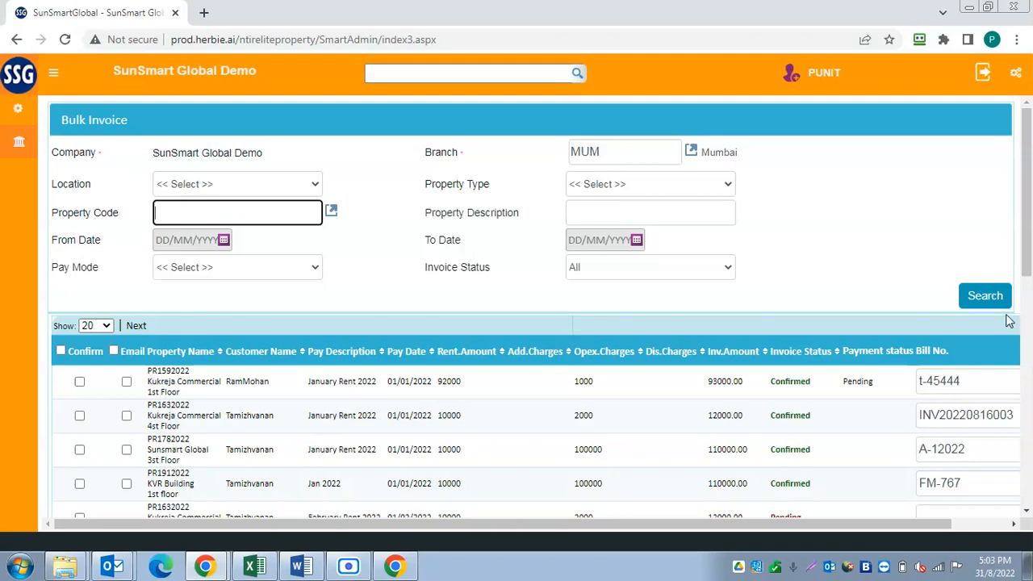
scroll(425, 311, down, 4)
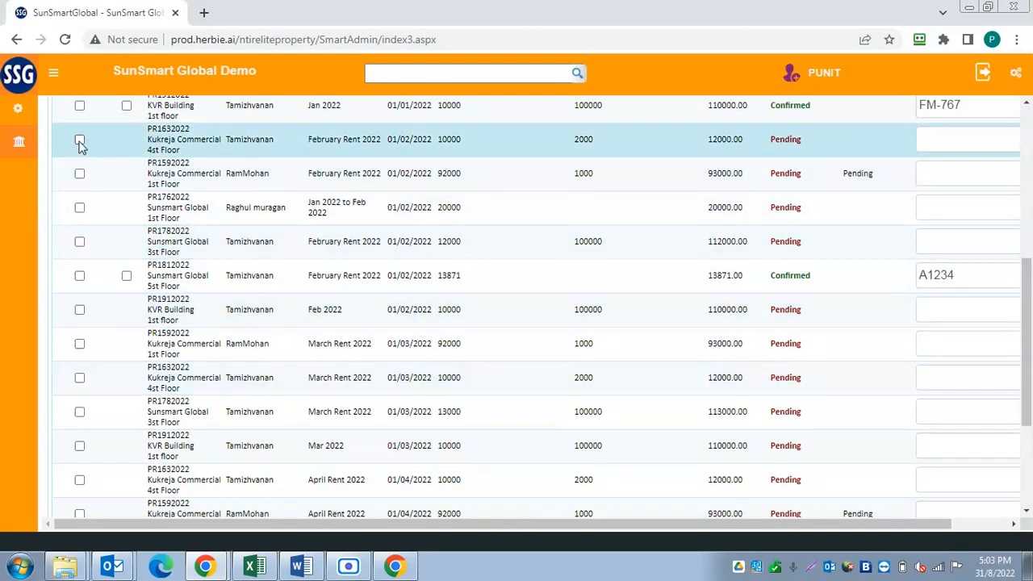
click(80, 142)
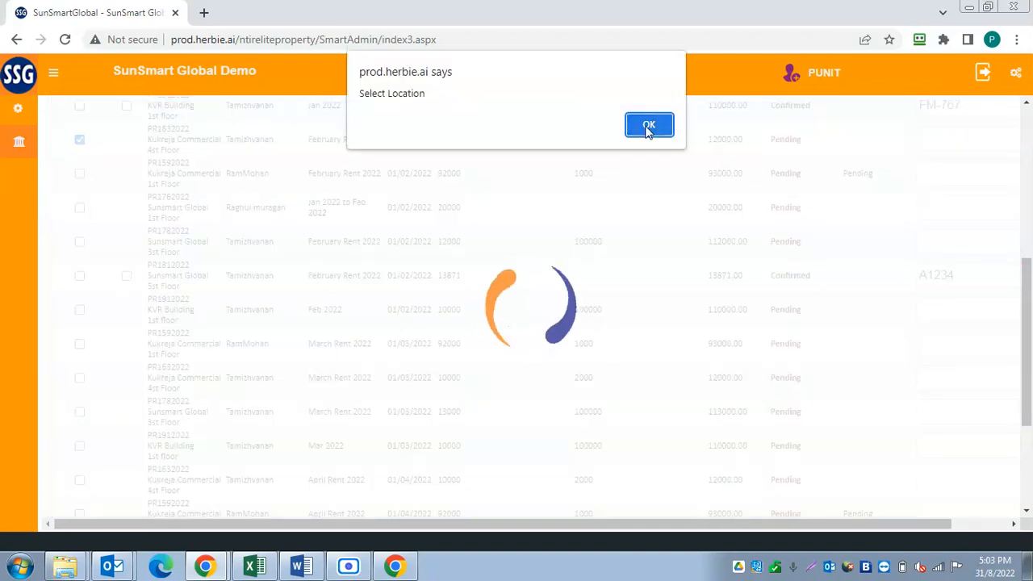
click(648, 127)
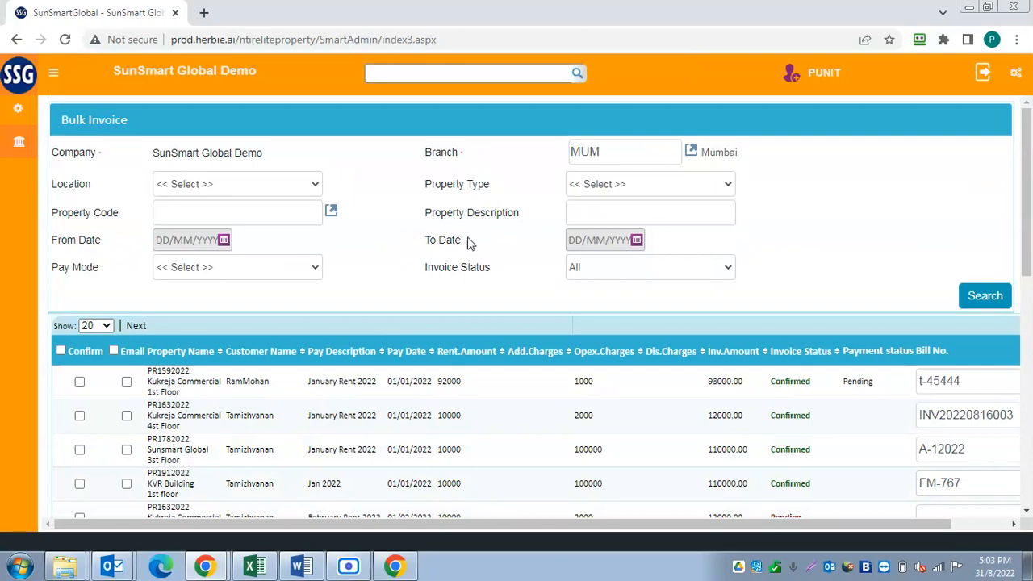
Mark the first three pending invoices for confirmation and set the bill number of PR1632022's February Rent 2022 to Bill 01.
scroll(461, 346, down, 4)
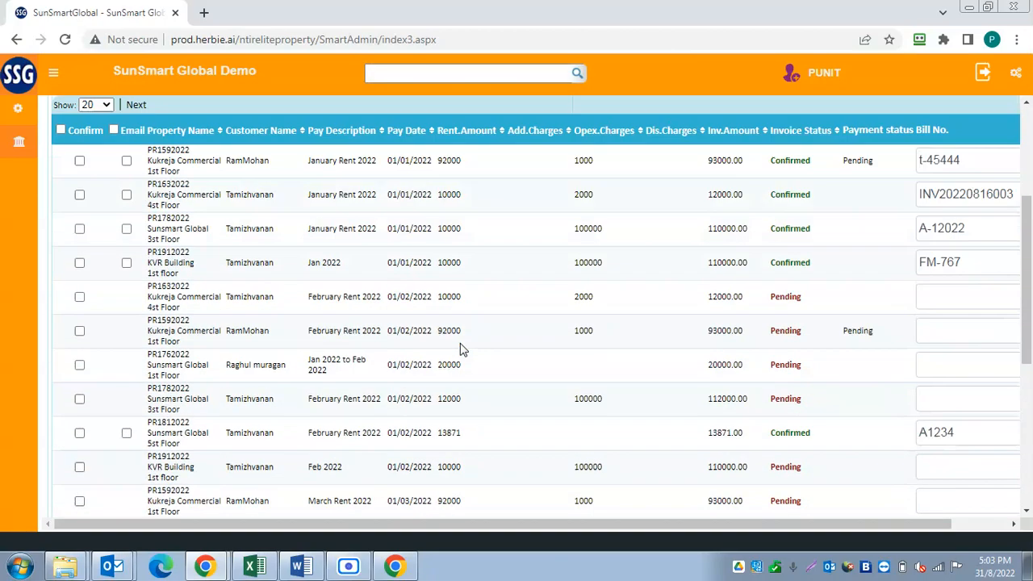
scroll(247, 266, up, 4)
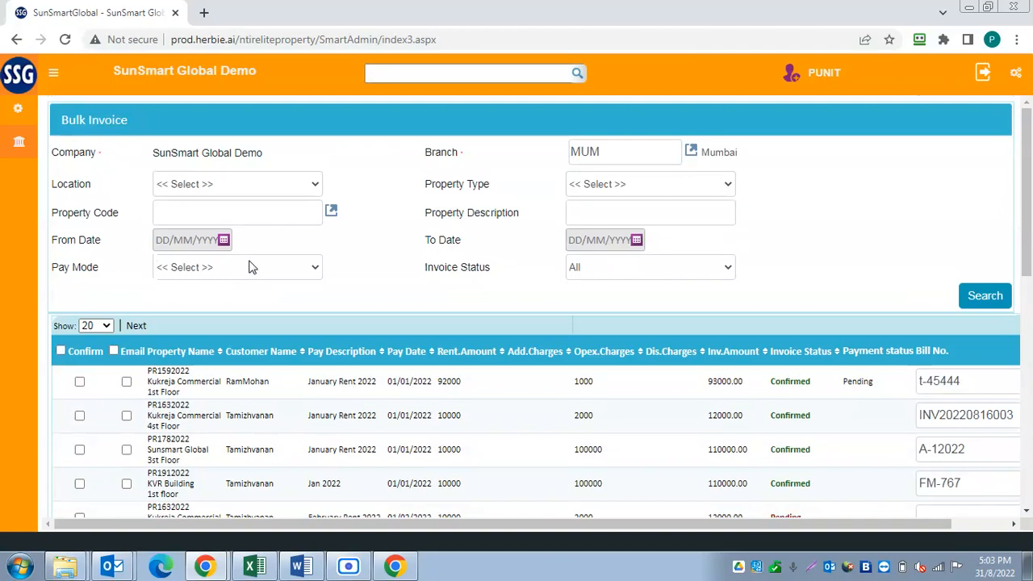
scroll(73, 307, down, 2)
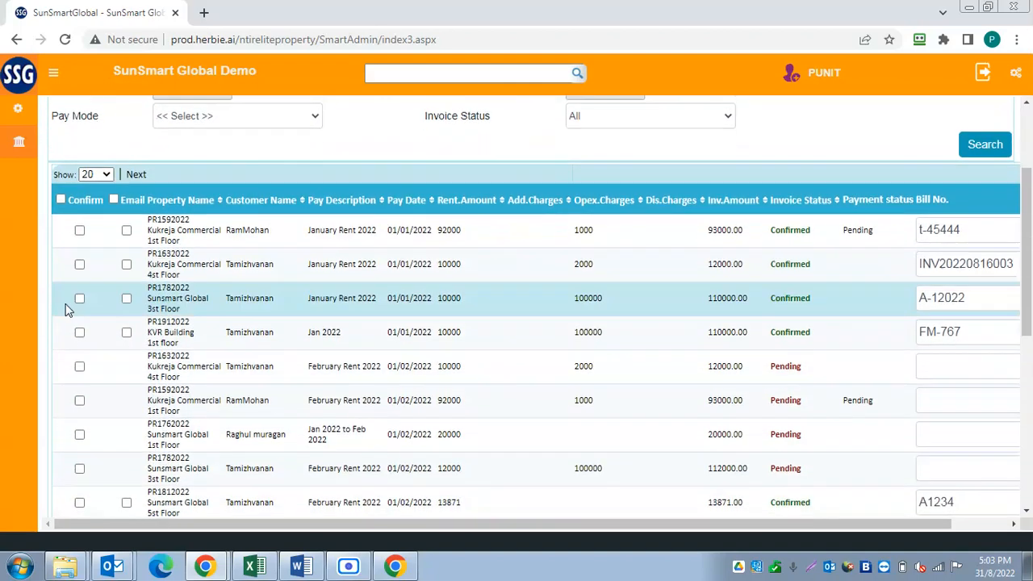
click(79, 368)
click(79, 400)
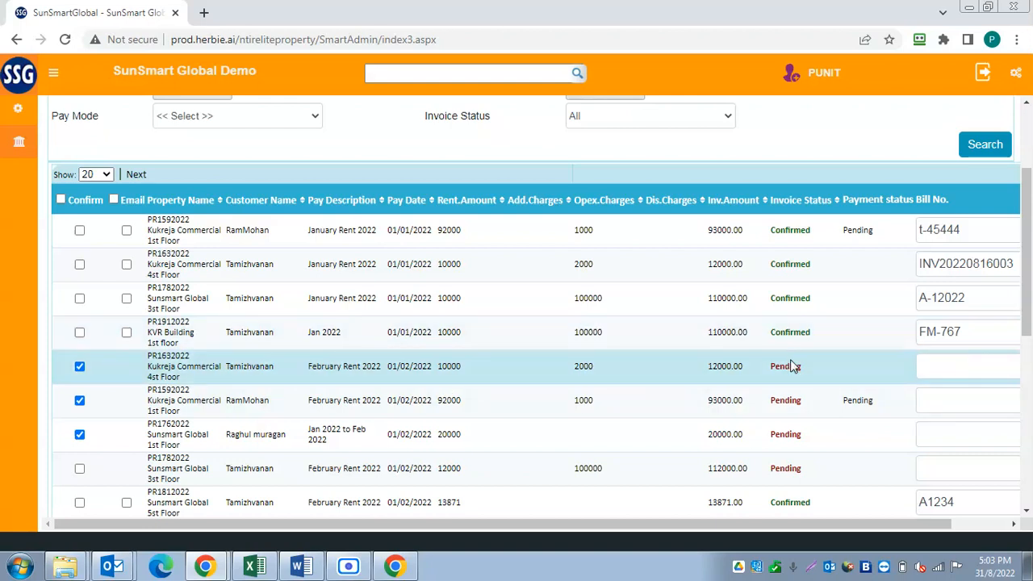
click(962, 367)
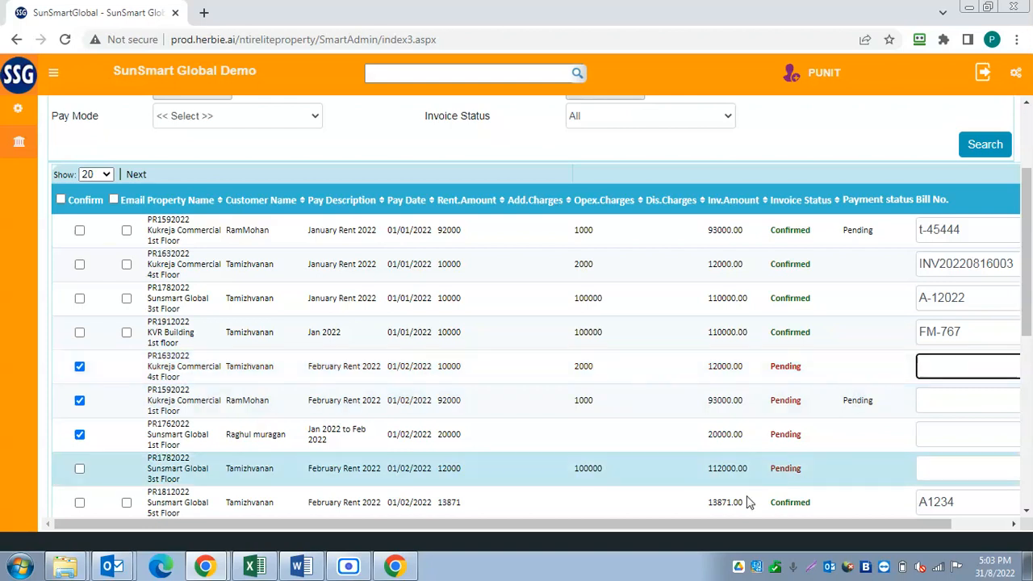
drag(756, 524, 924, 510)
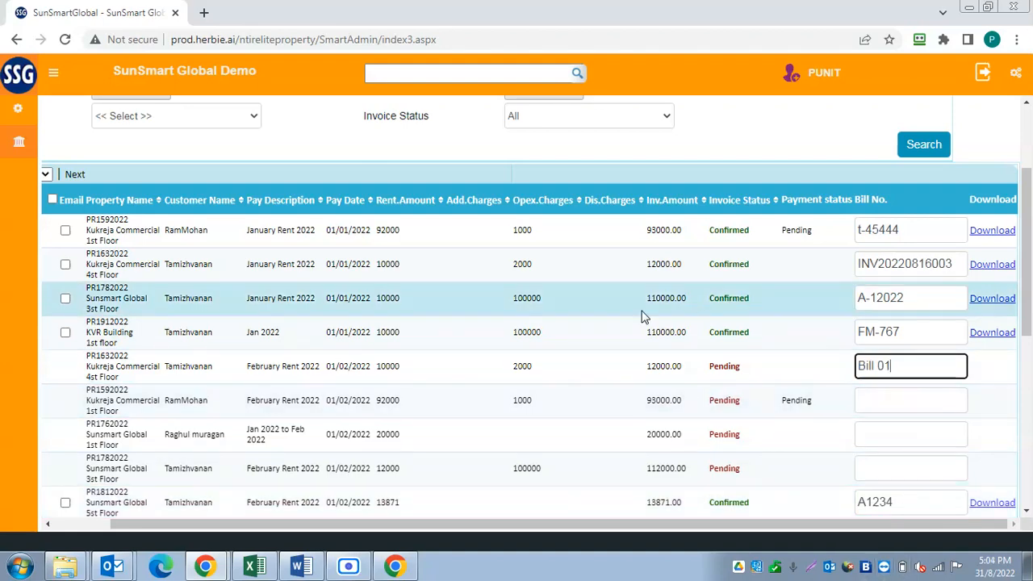
scroll(644, 325, down, 2)
scroll(642, 323, up, 2)
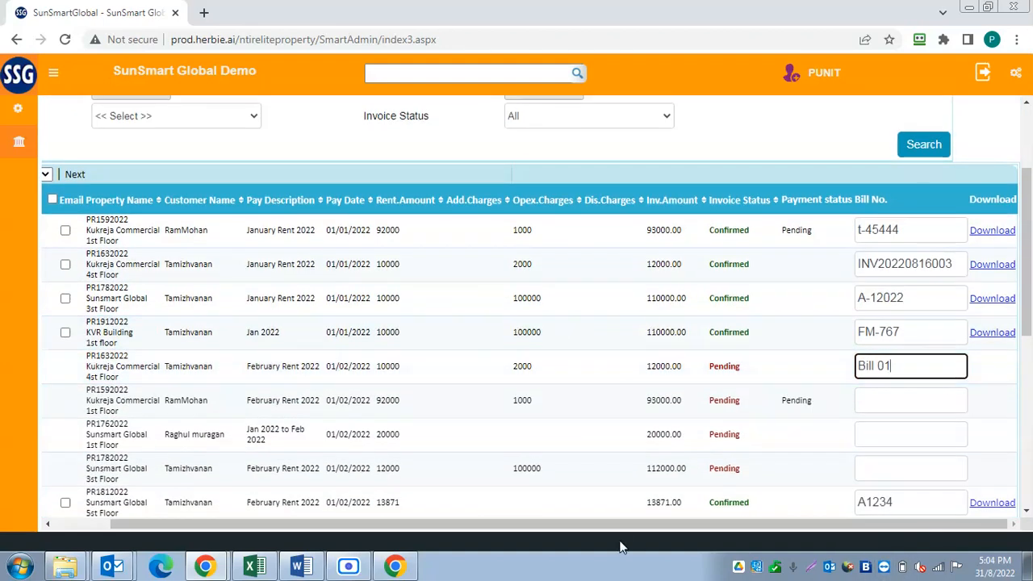
Unmark the PR1592022 and PR1762022 invoices and submit the confirmation for PR1632022's February Rent 2022 invoice.
drag(600, 525, 541, 526)
click(80, 401)
click(80, 401)
click(80, 435)
scroll(486, 385, down, 6)
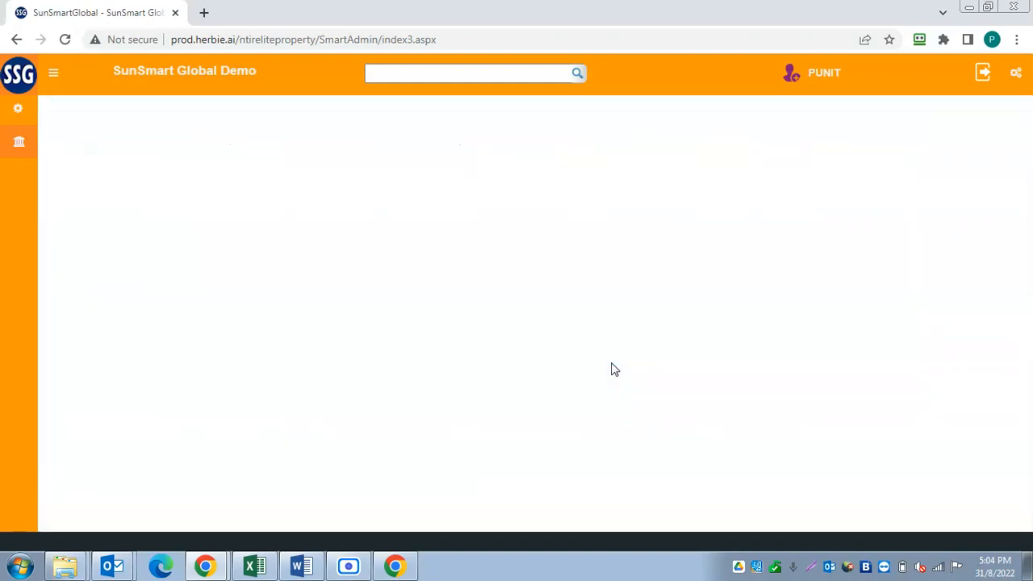
click(651, 126)
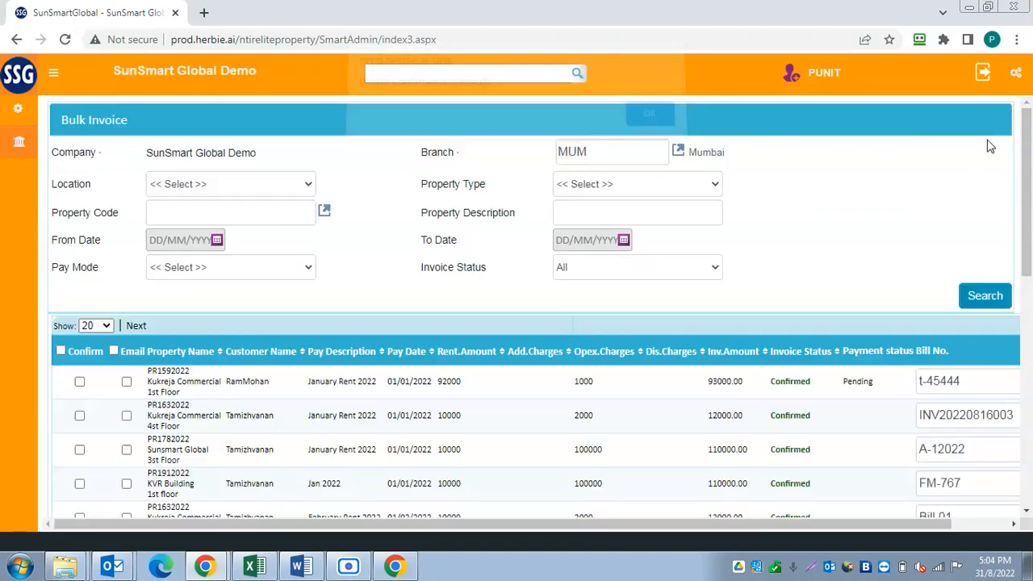
Download the PDF of the Bill 01 invoice and open it.
scroll(746, 400, down, 3)
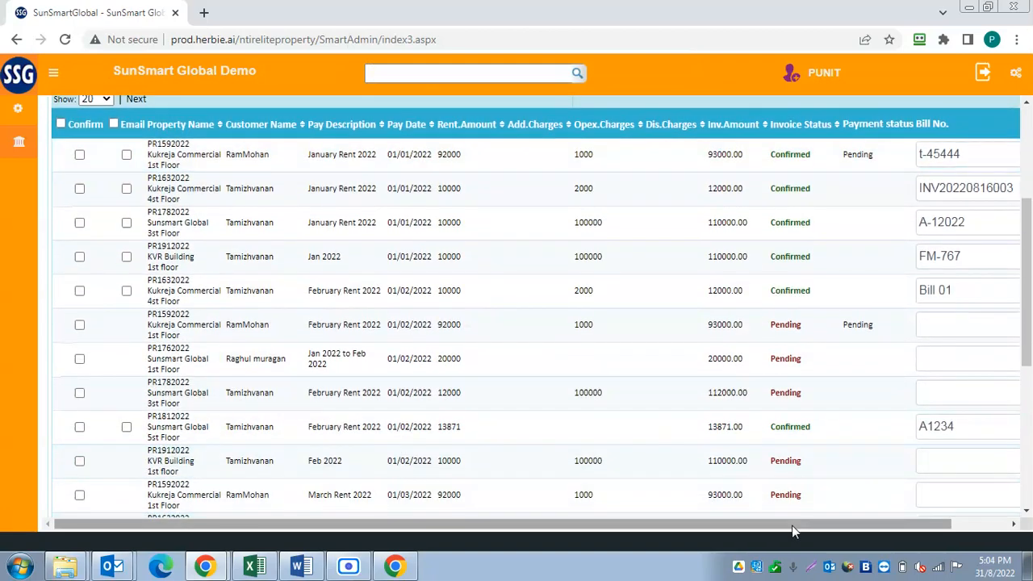
drag(792, 526, 851, 525)
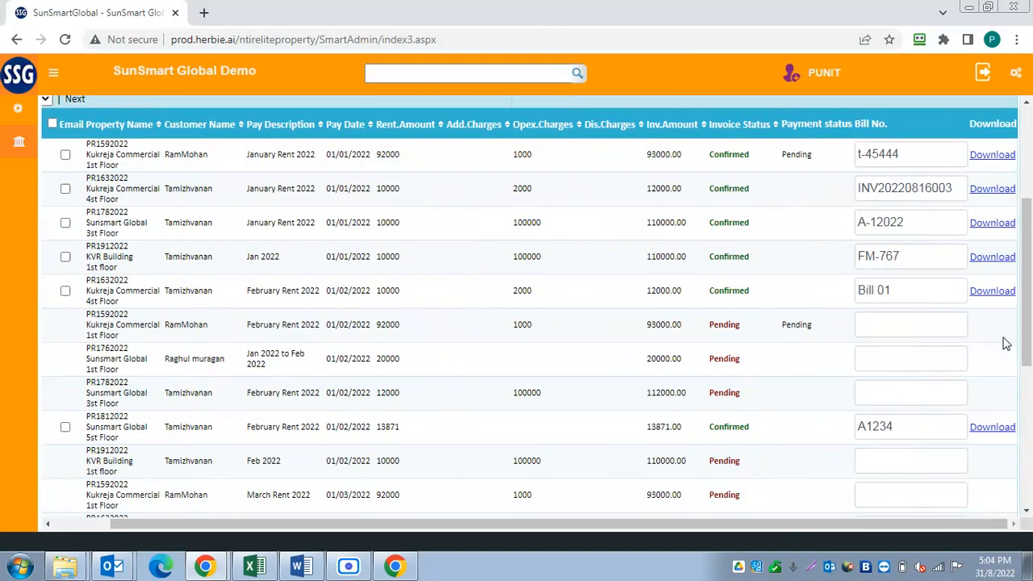
click(1005, 294)
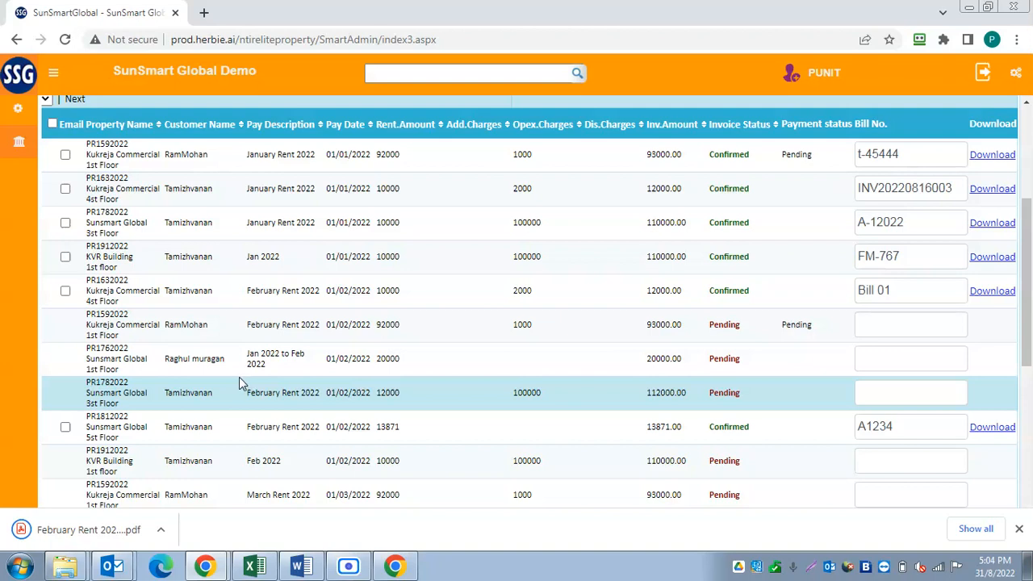
click(48, 530)
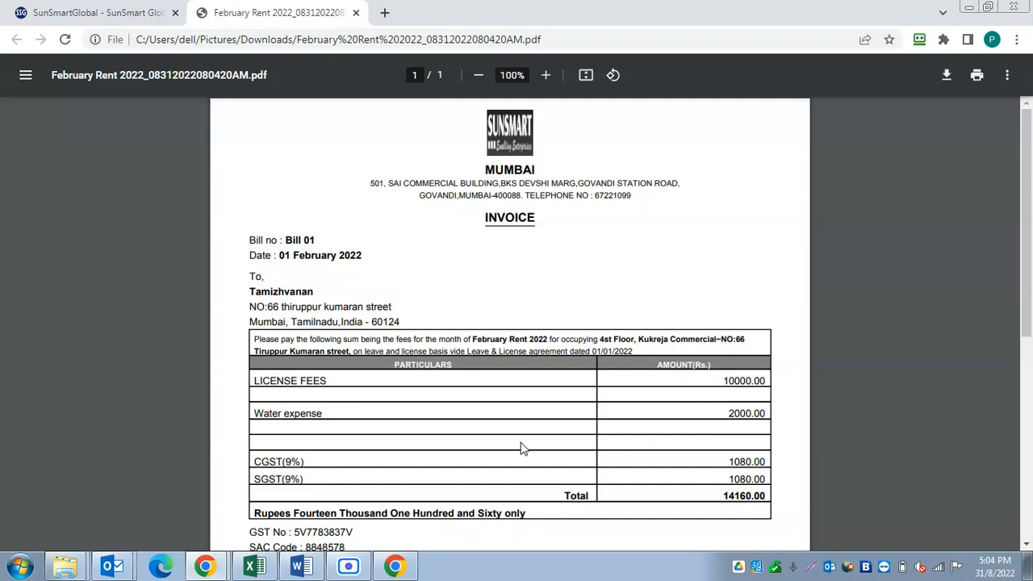
Review the invoice PDF's charges, taxes and payment notes, close it, and return to the bulk invoice list's confirm and email columns.
scroll(521, 449, down, 2)
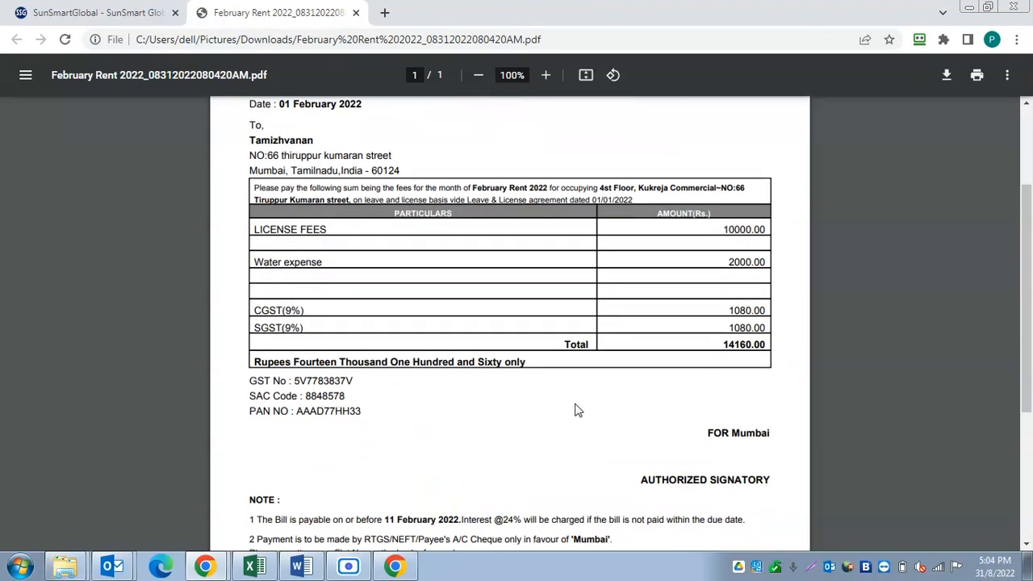
scroll(575, 411, down, 3)
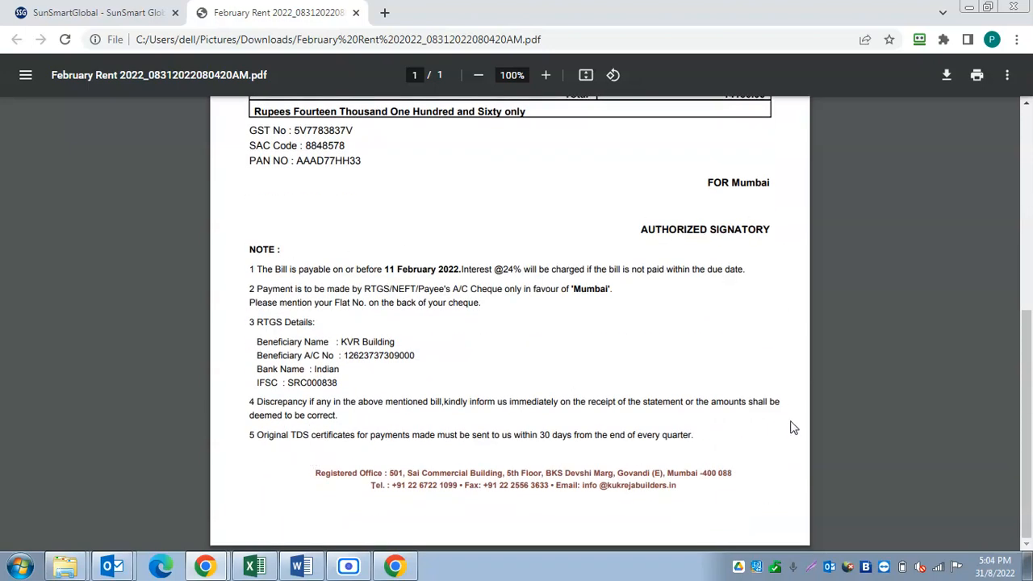
scroll(542, 381, up, 5)
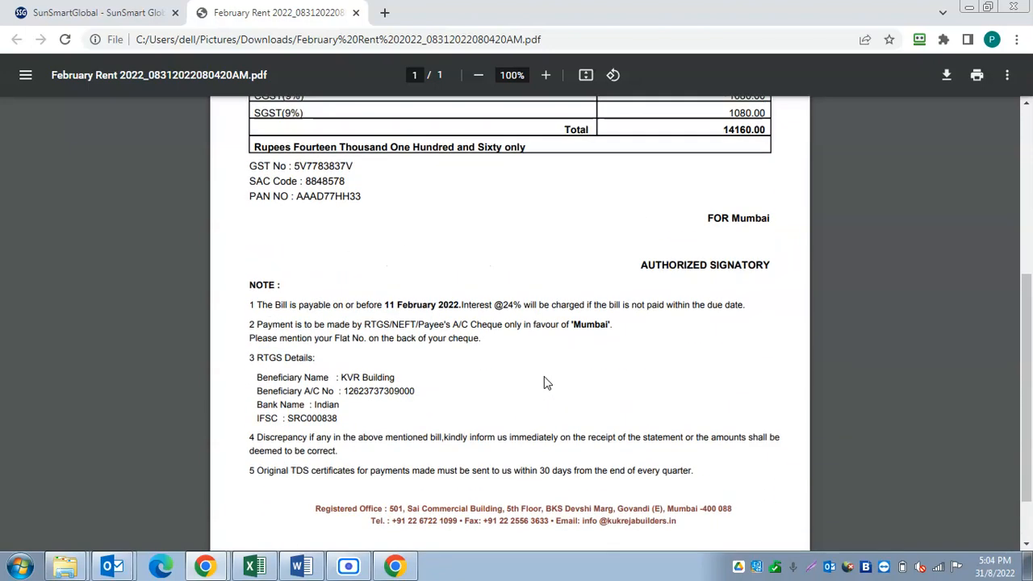
click(356, 13)
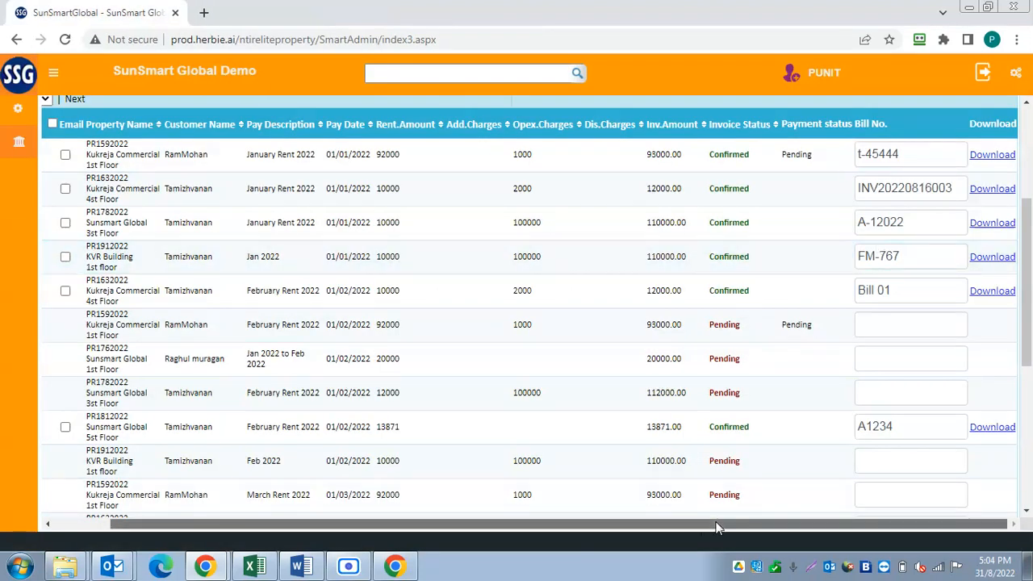
drag(719, 527, 286, 541)
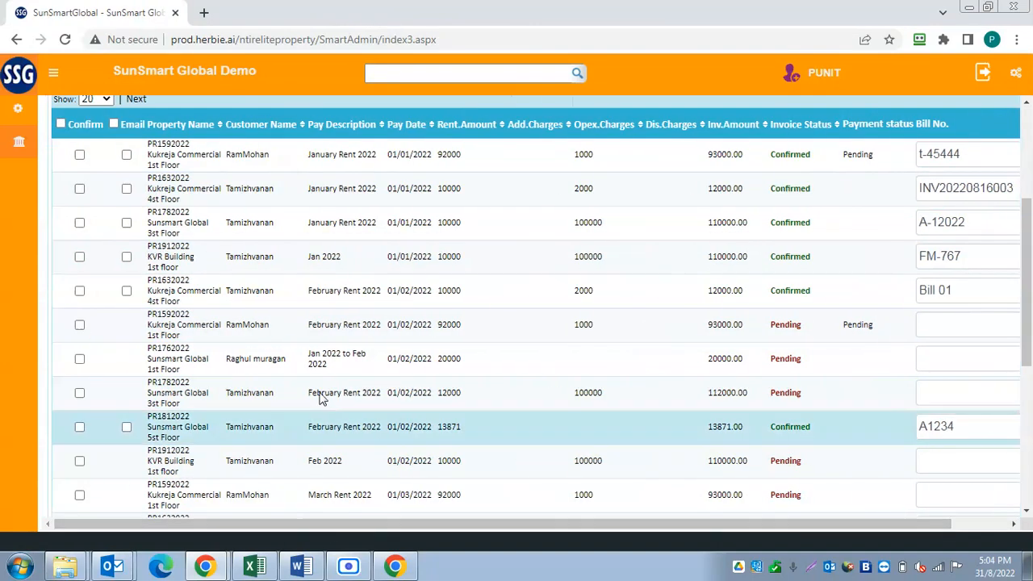
Mark the first five confirmed invoices in the bulk invoice list for email and send them.
click(126, 154)
click(126, 188)
click(126, 223)
click(126, 257)
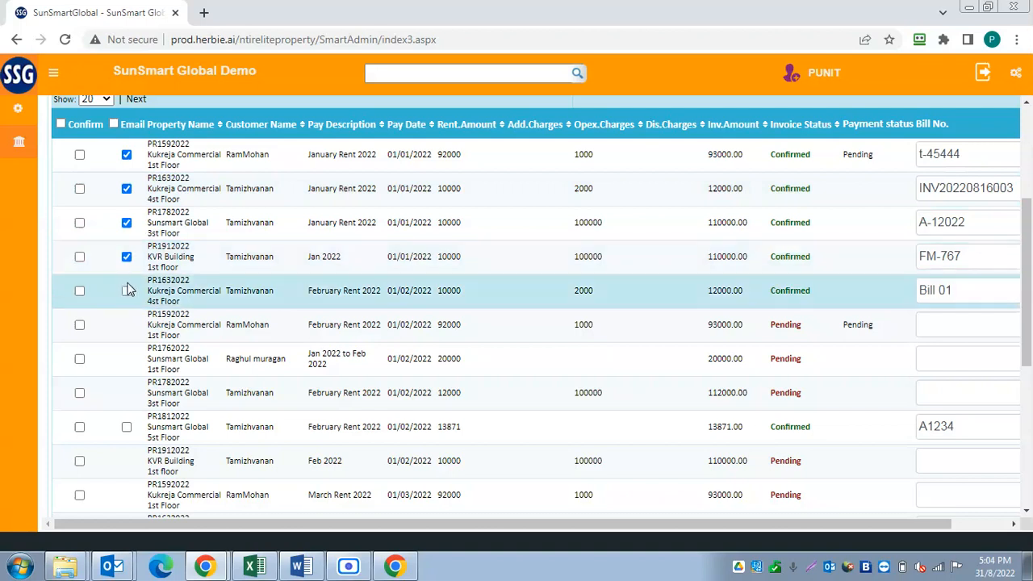
click(126, 291)
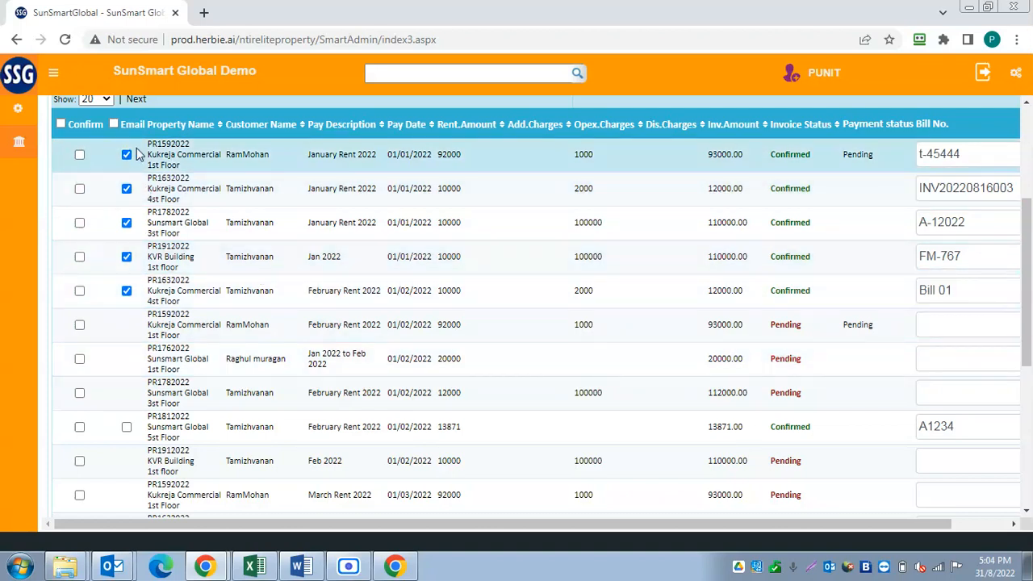
scroll(484, 334, down, 5)
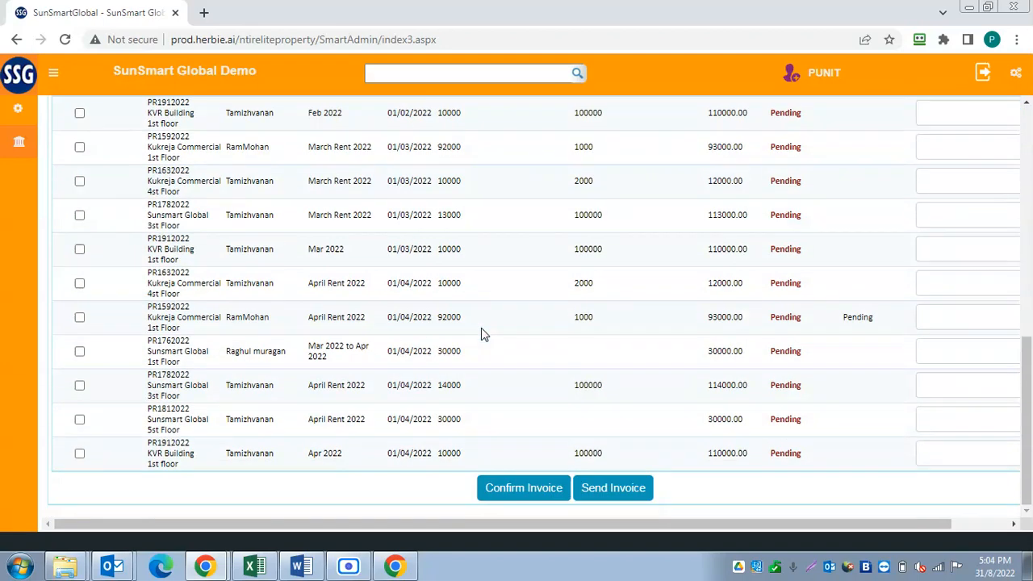
click(628, 488)
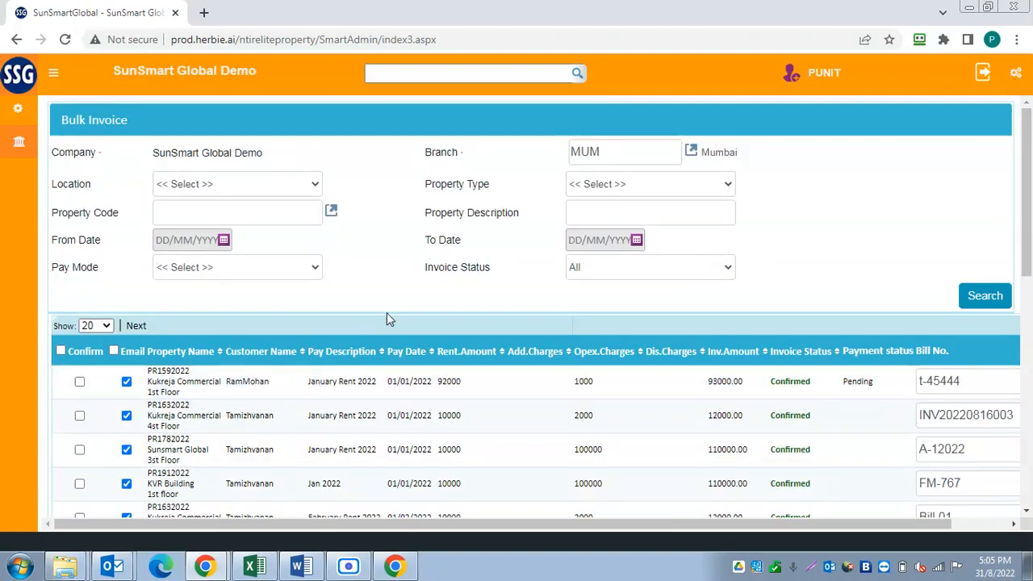
Check the download links of the confirmed invoices and return to the list's confirm and email columns.
scroll(387, 312, down, 1)
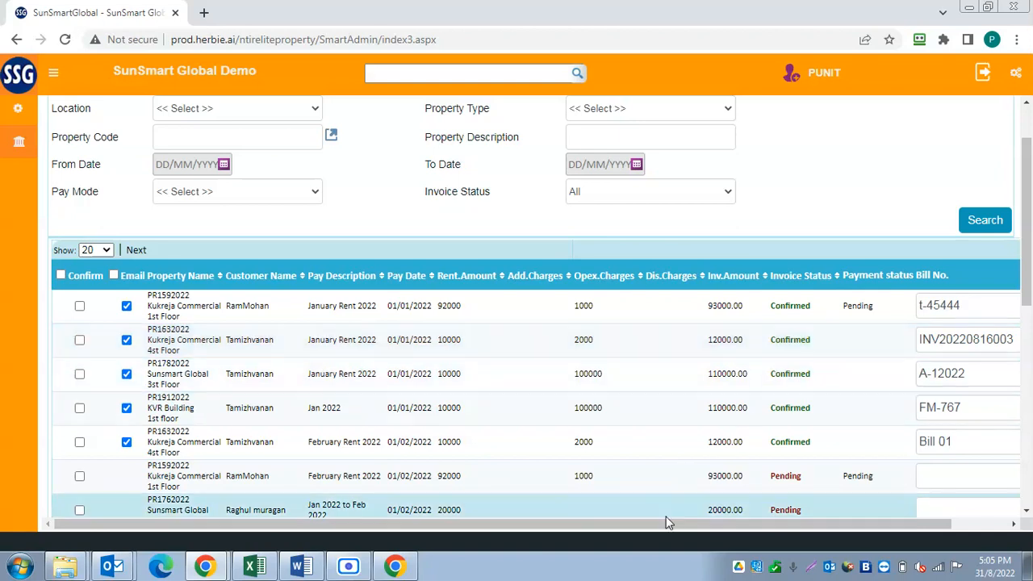
drag(670, 525, 1015, 514)
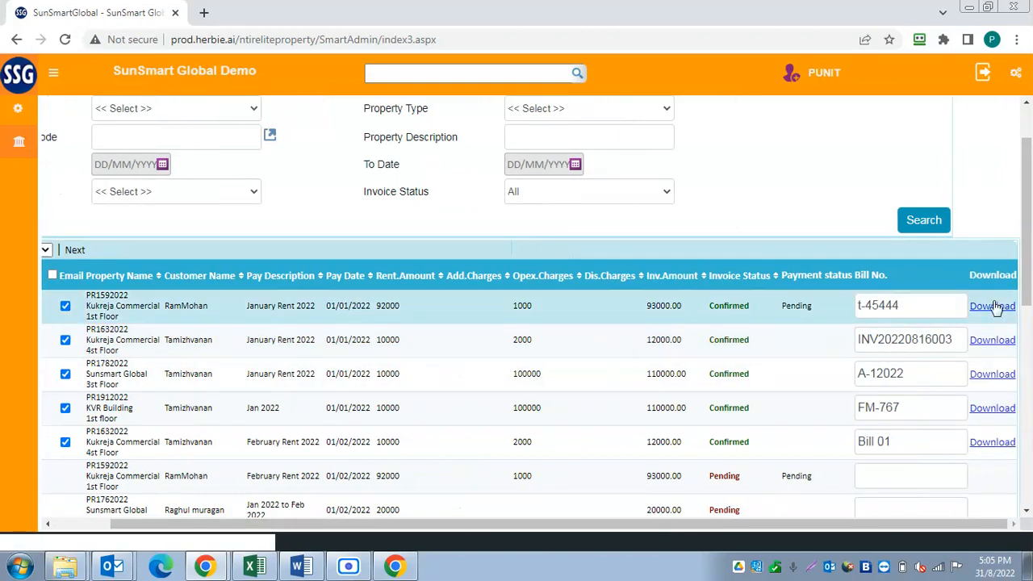
drag(739, 527, 141, 553)
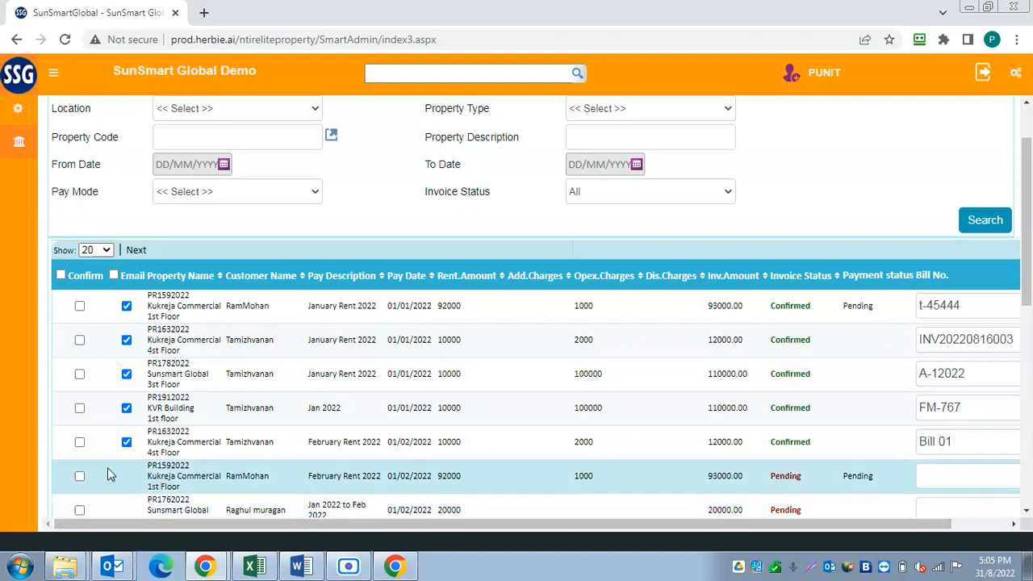
Open the property issues summary for the Mumbai branch and start a new user initiated request.
click(16, 142)
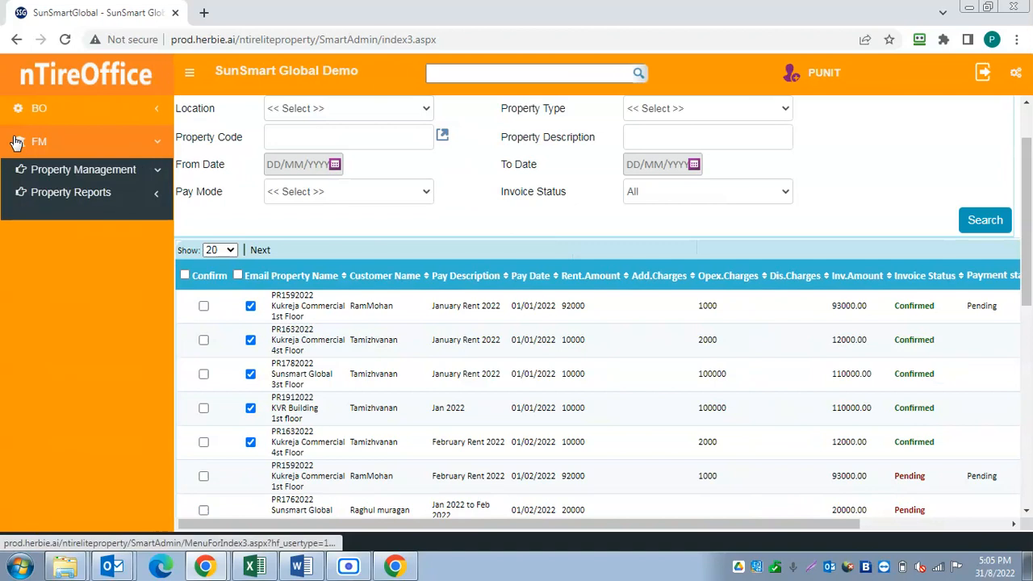
click(156, 172)
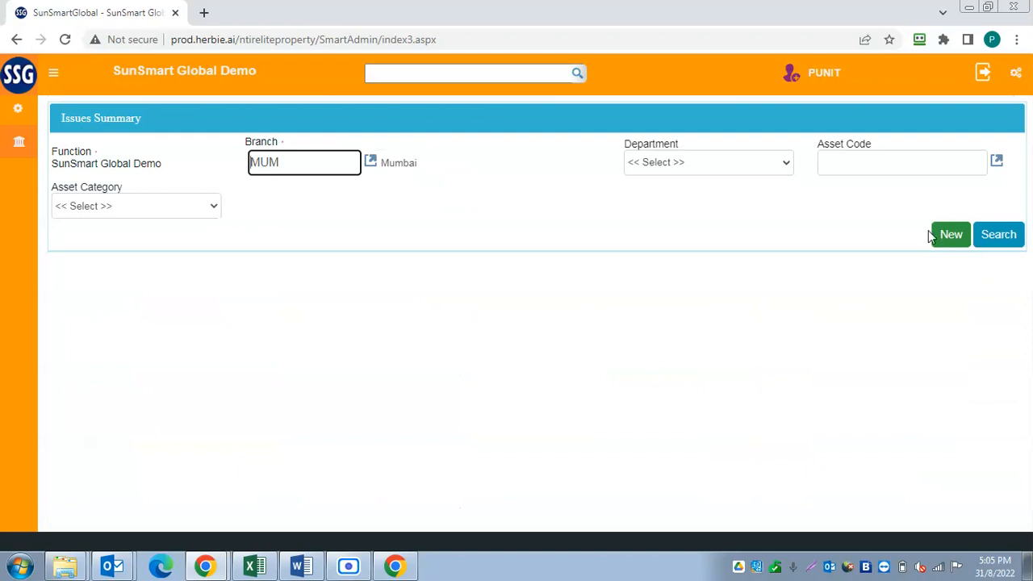
click(947, 235)
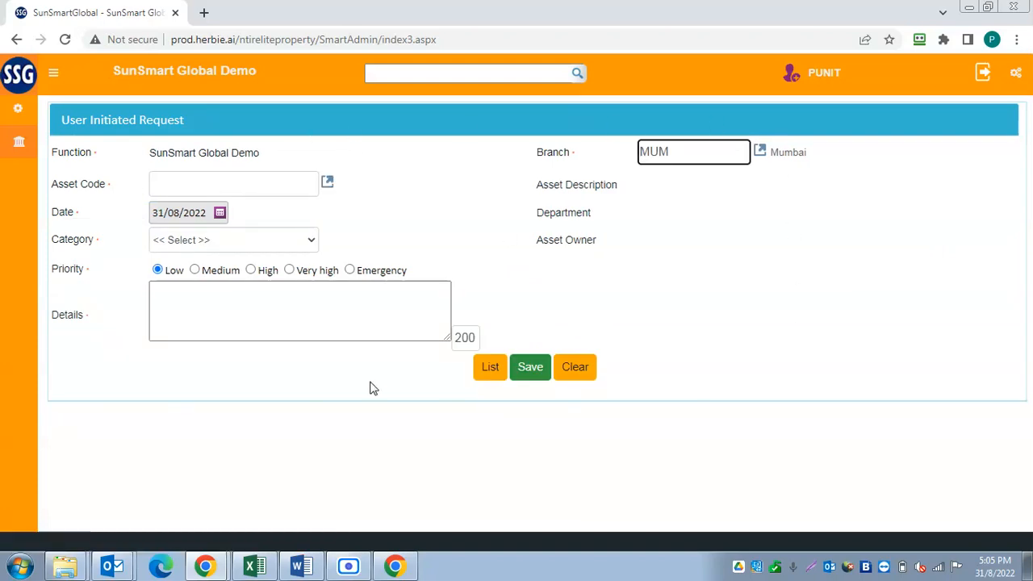
click(248, 186)
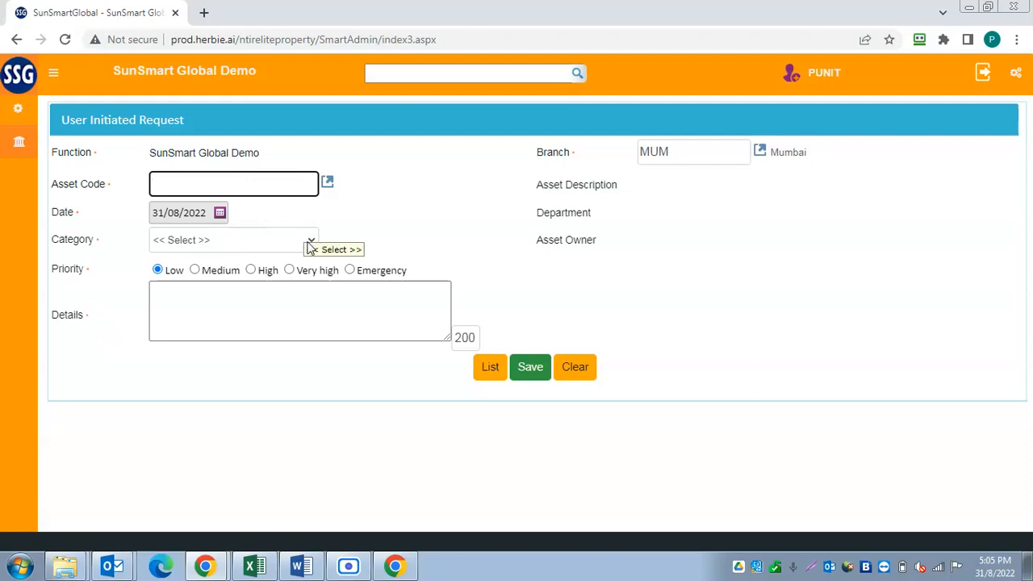
click(328, 185)
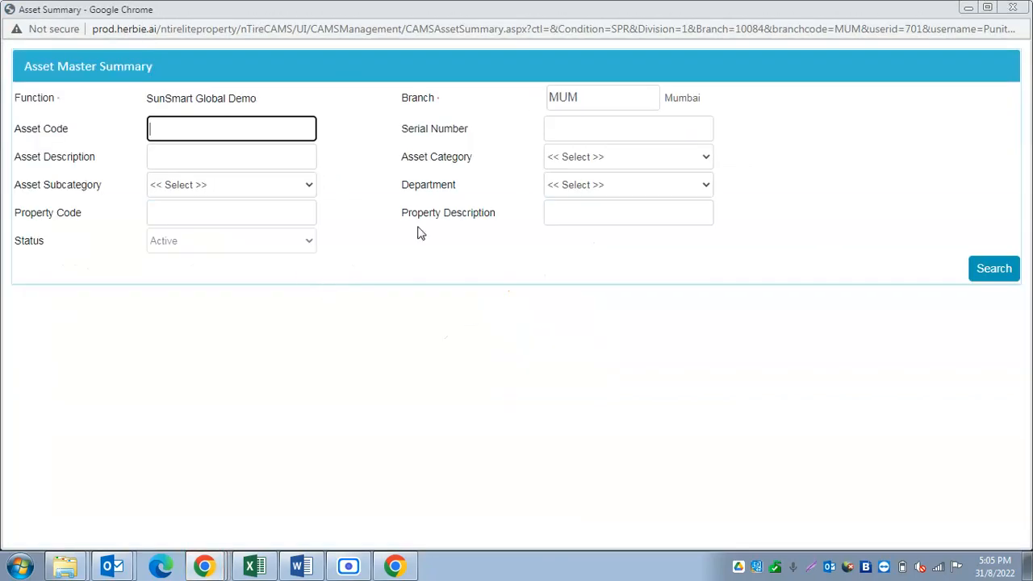
click(1005, 274)
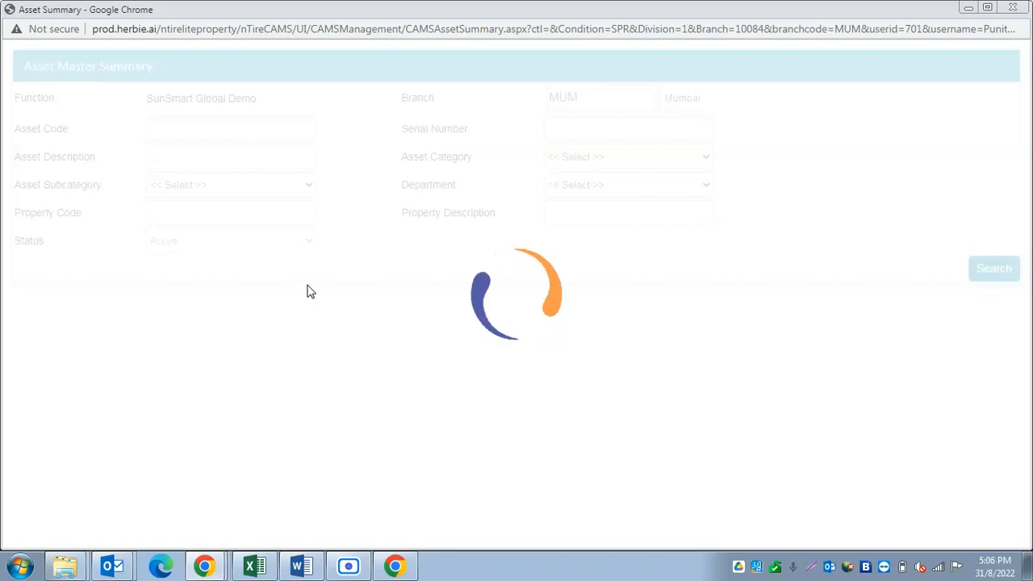
click(21, 413)
drag(1024, 251, 1023, 519)
click(482, 523)
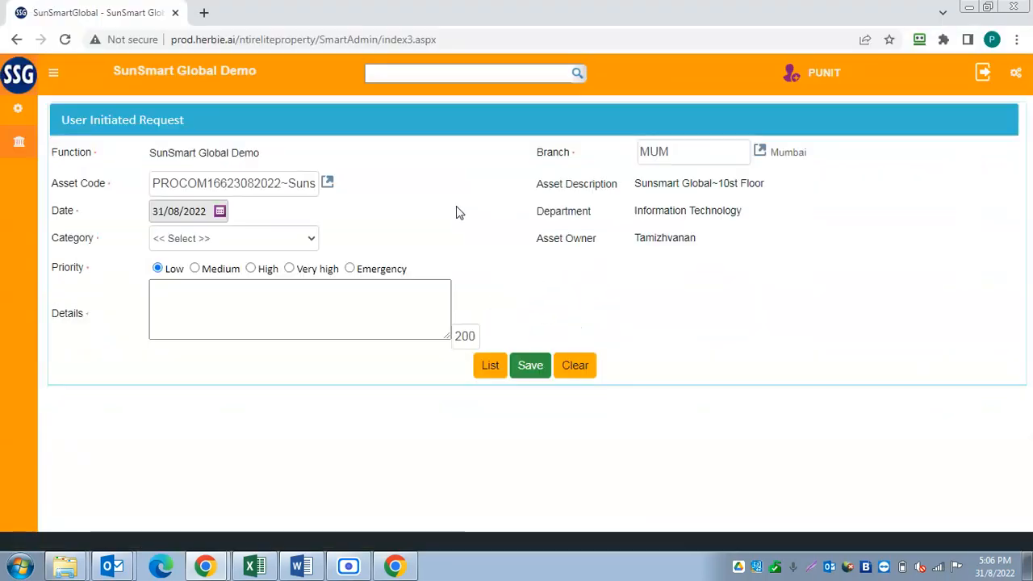
Examine the request's issue category options, priority levels and details field without entering anything.
click(300, 239)
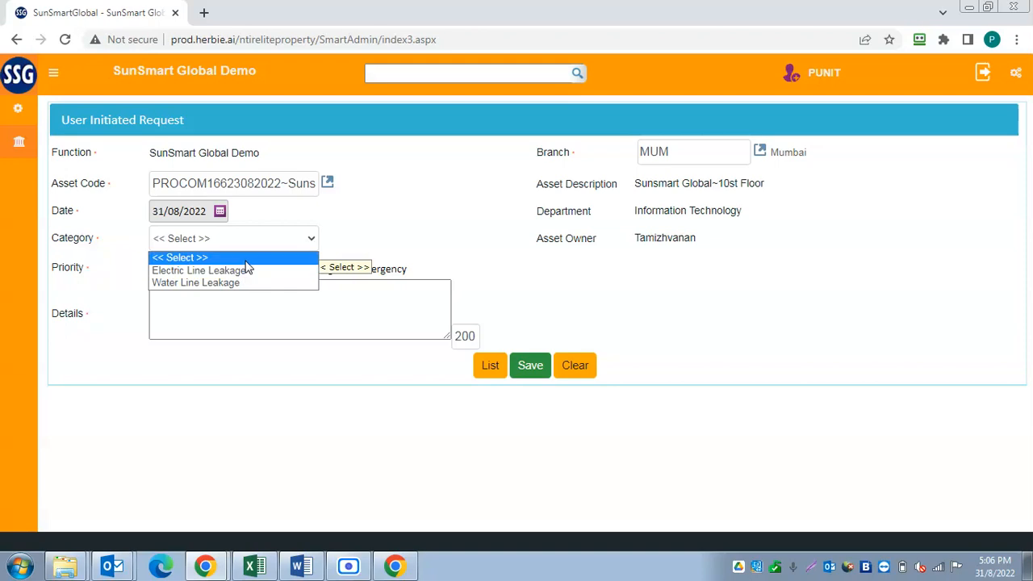
click(464, 218)
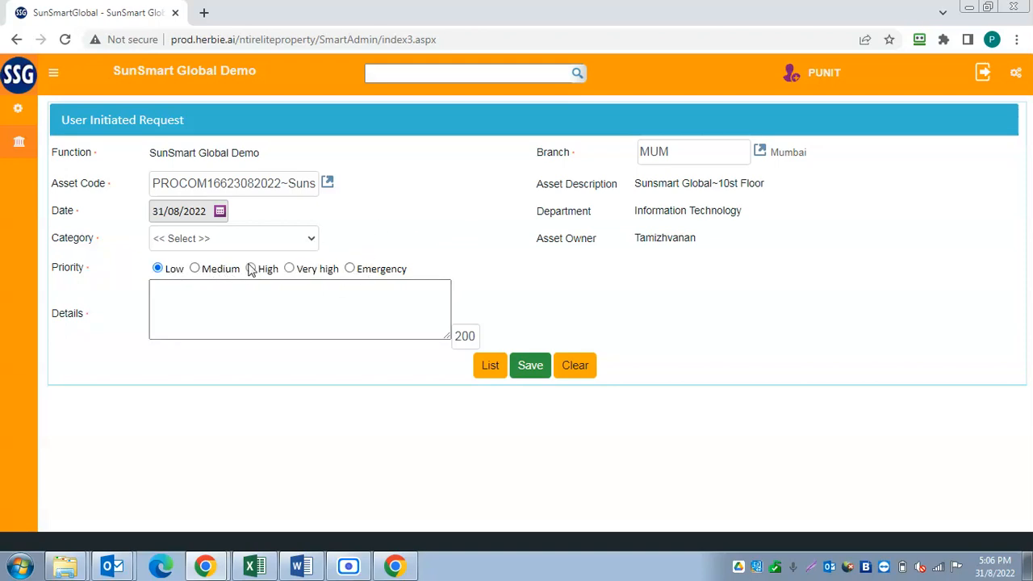
click(214, 315)
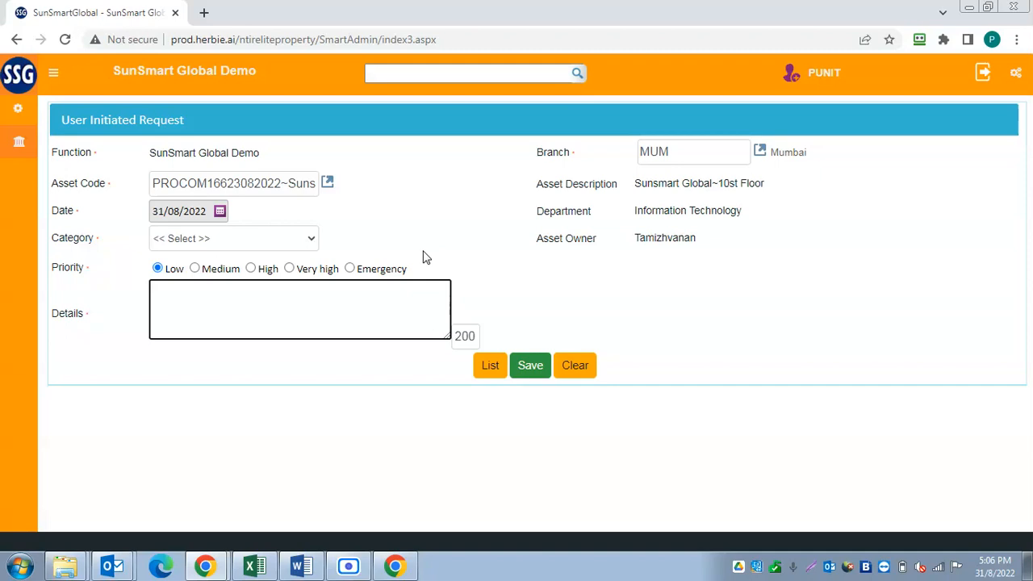
Open the planned works of the property management module and list all planned tasks for the Mumbai branch.
click(35, 143)
click(157, 174)
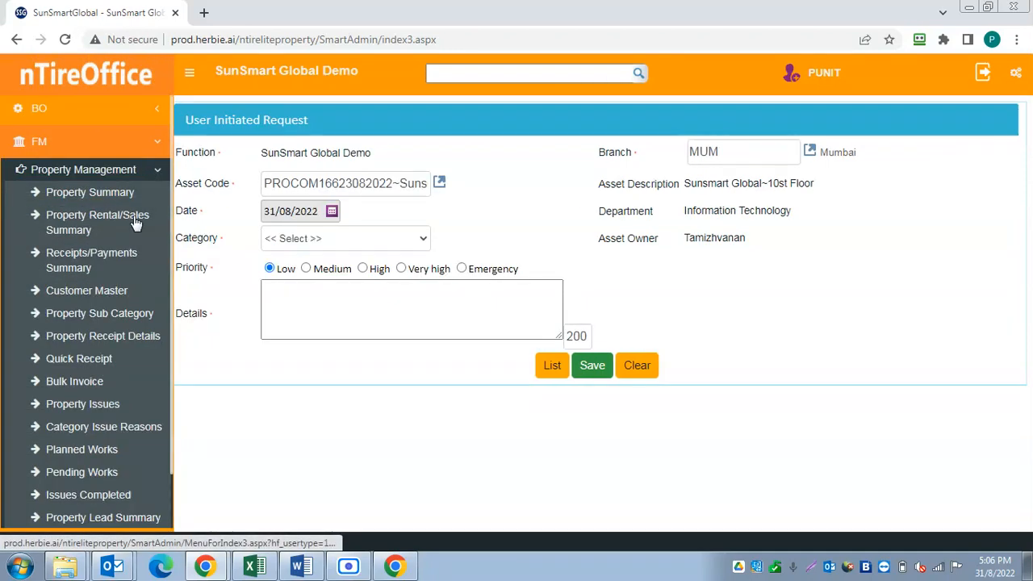
click(108, 455)
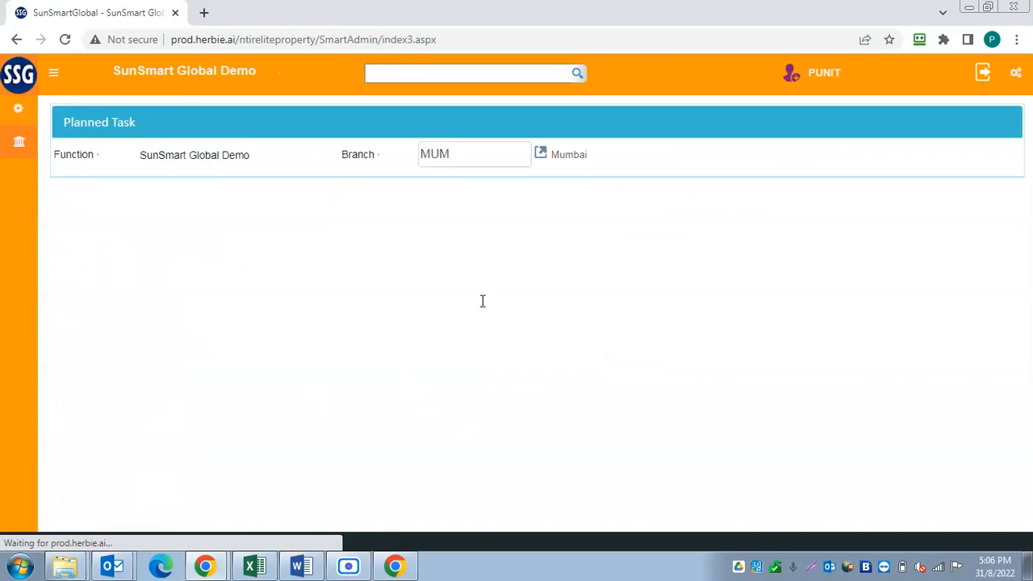
click(997, 357)
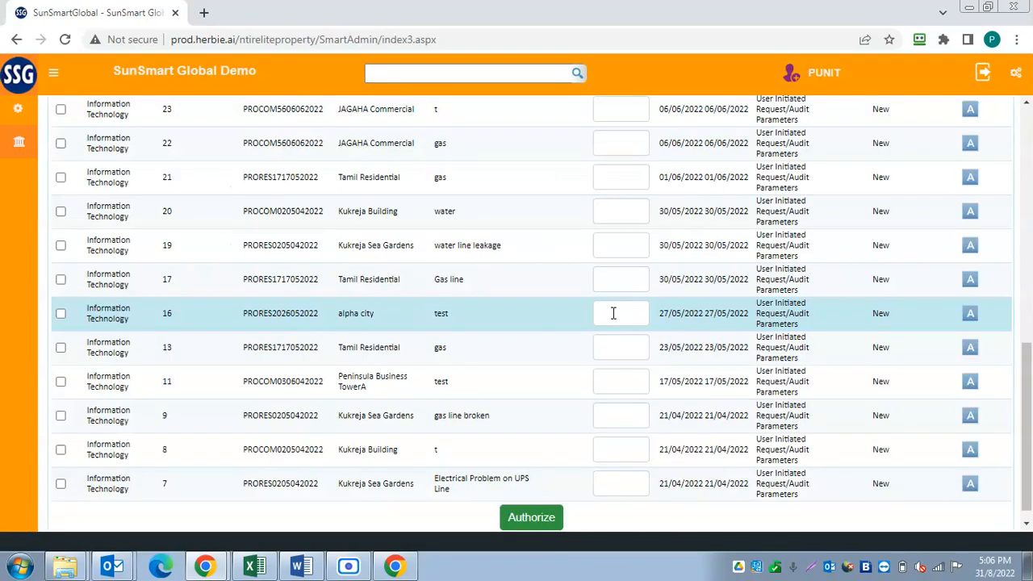
Review the planned tasks' activity descriptions, PM durations, assignment actions and the authorize option.
scroll(613, 323, up, 7)
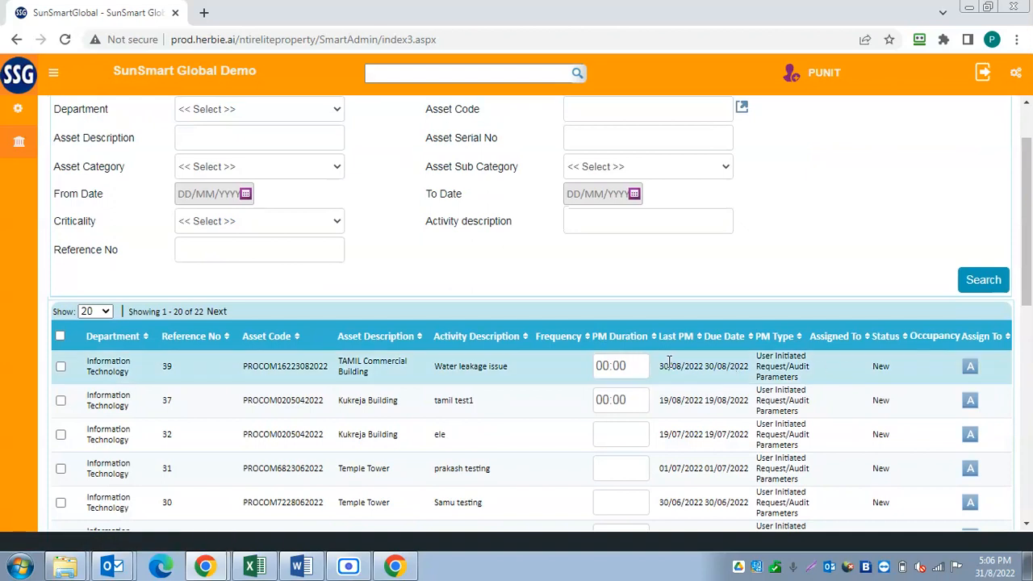
click(601, 366)
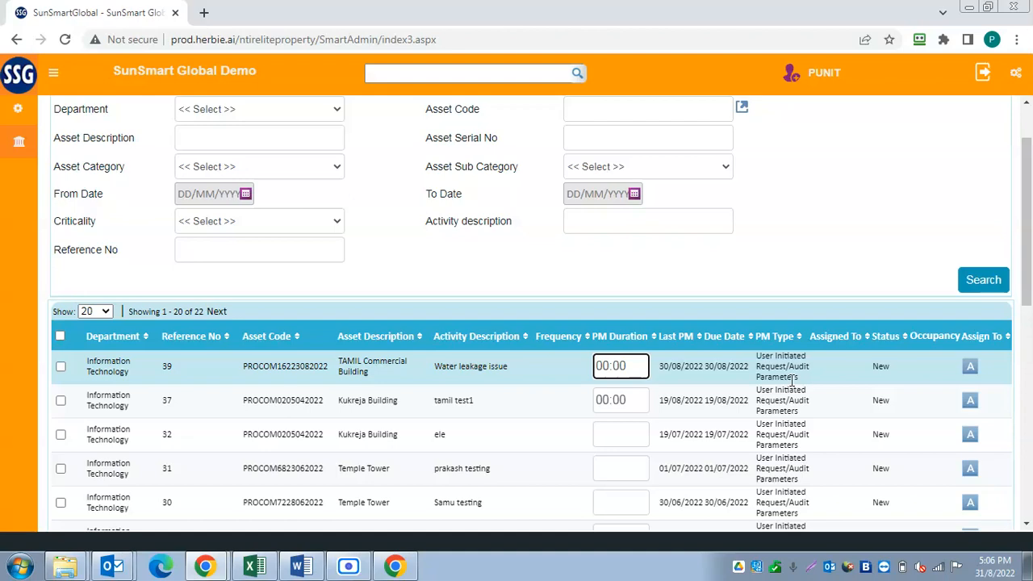
scroll(700, 484, down, 7)
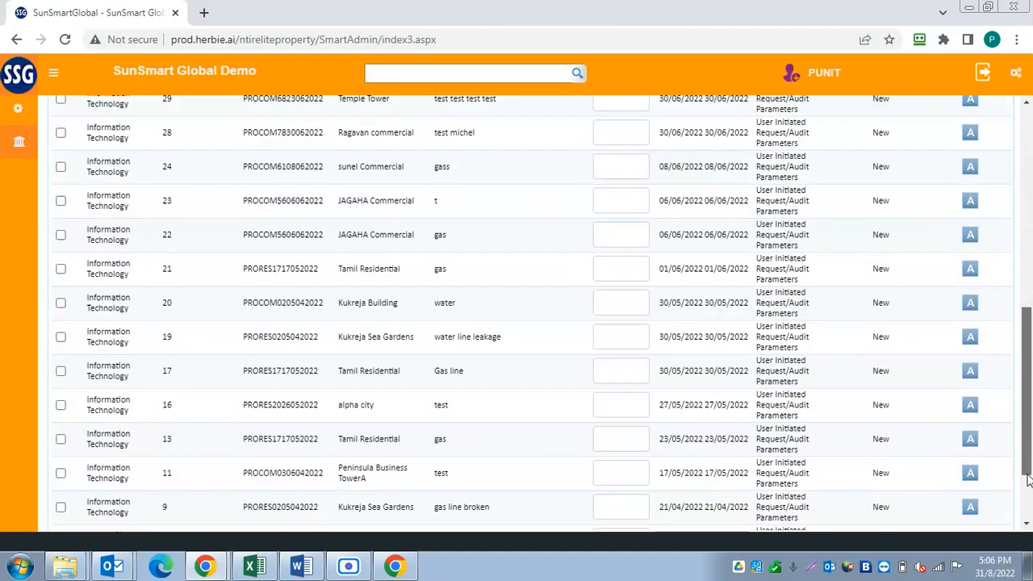
scroll(798, 486, up, 7)
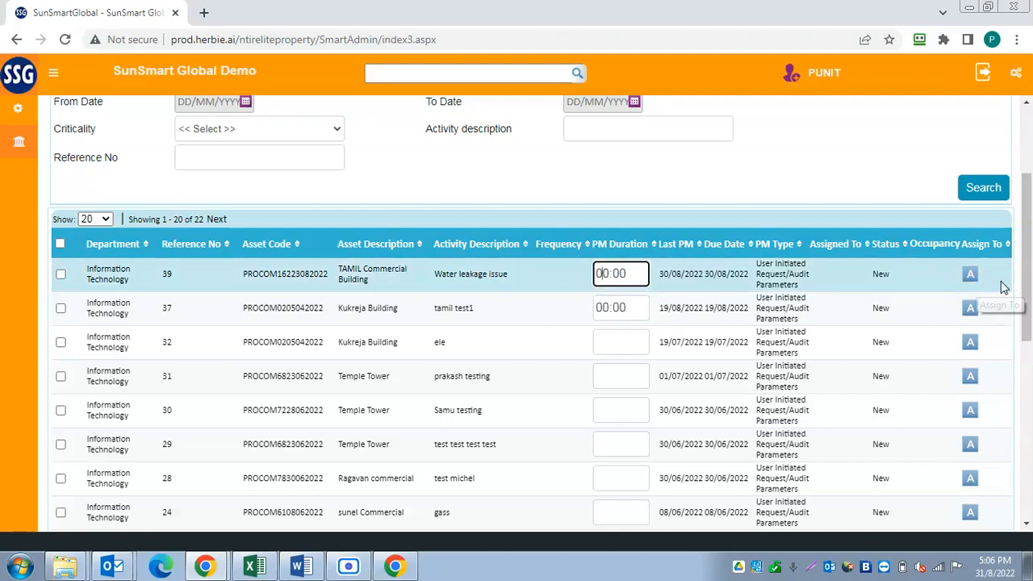
drag(1029, 248, 1028, 539)
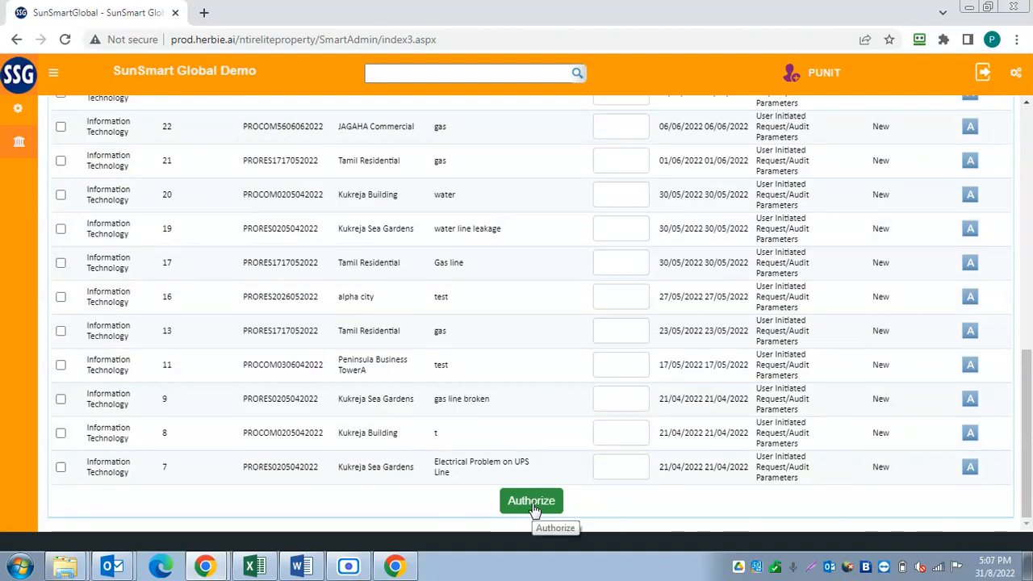
drag(1024, 421, 1001, 115)
Open the pending works of the property management module and list all pending tasks for the Mumbai branch.
click(20, 145)
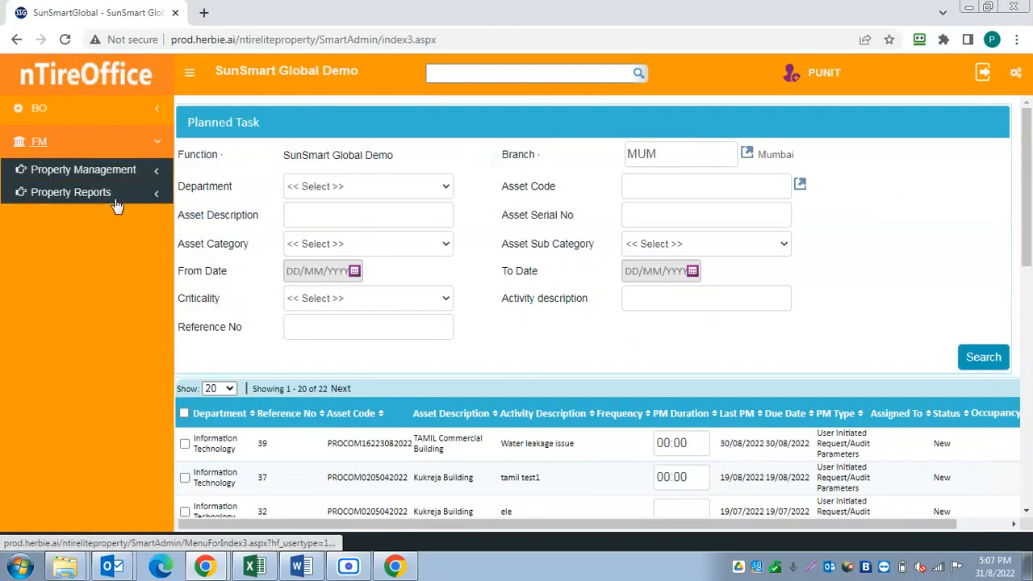
click(155, 172)
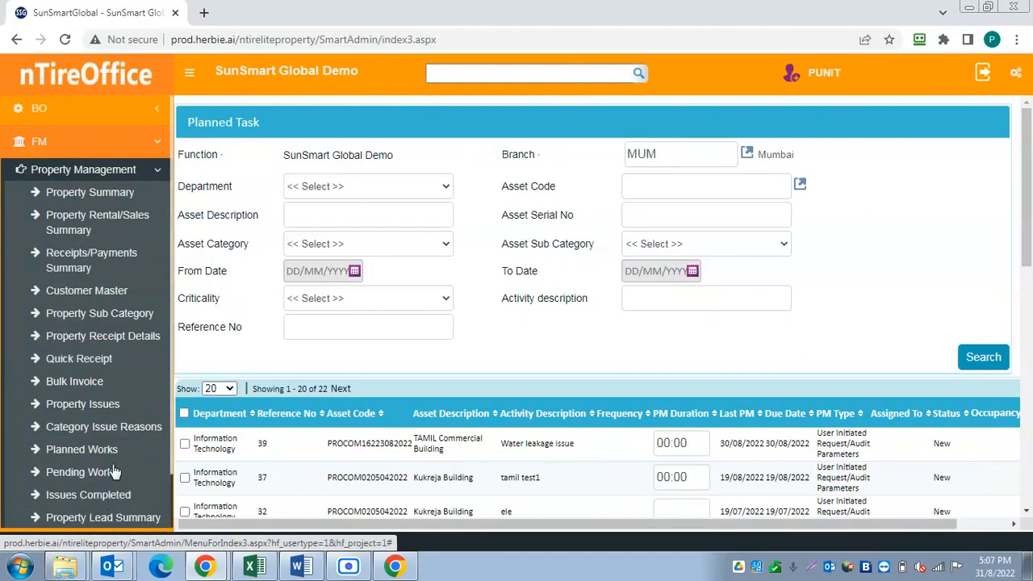
click(81, 475)
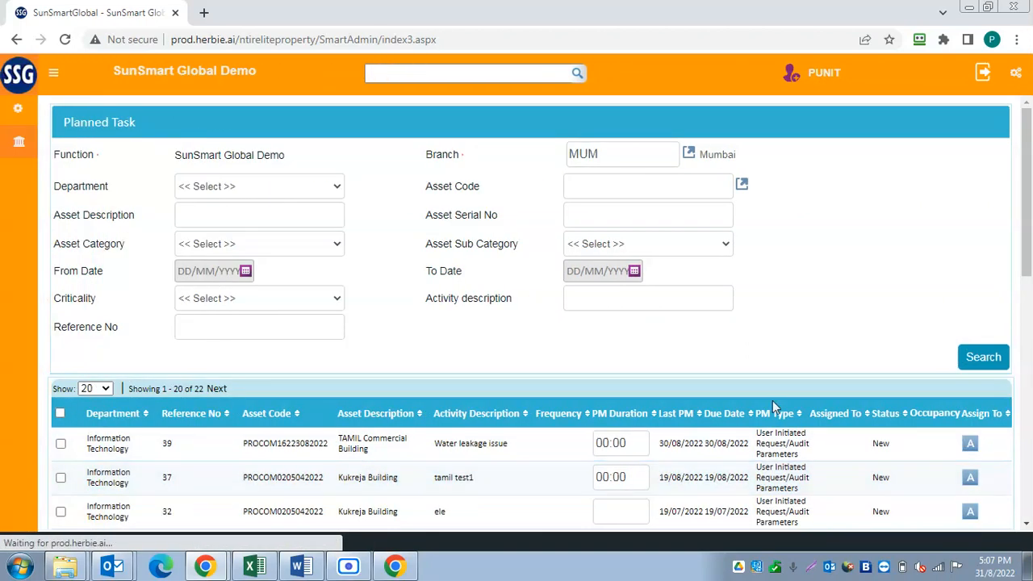
click(997, 361)
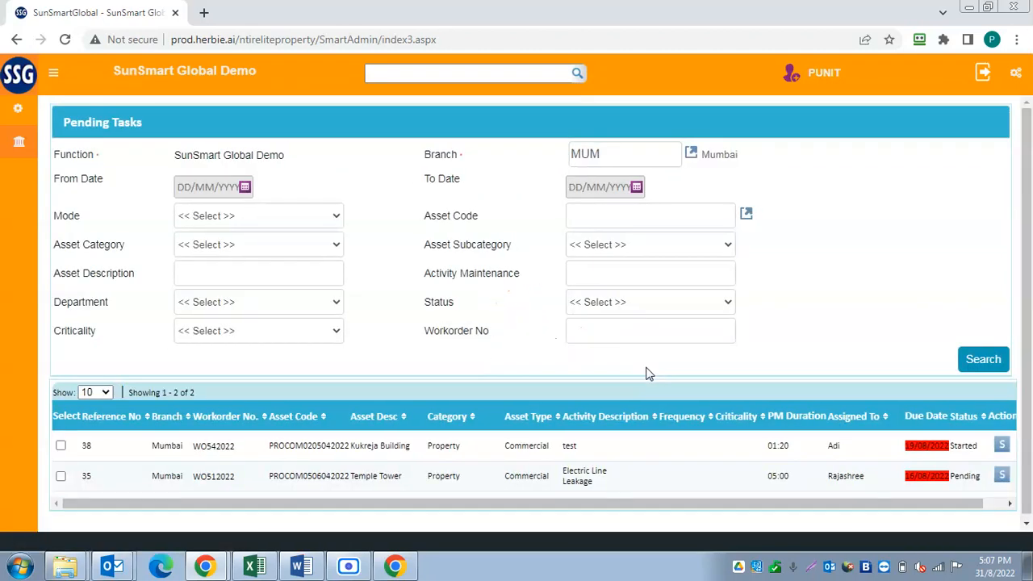
Review the pending tasks' assignees, due dates, statuses and row actions, highlighting the Kukreja Building task's due date.
drag(1031, 289, 1031, 305)
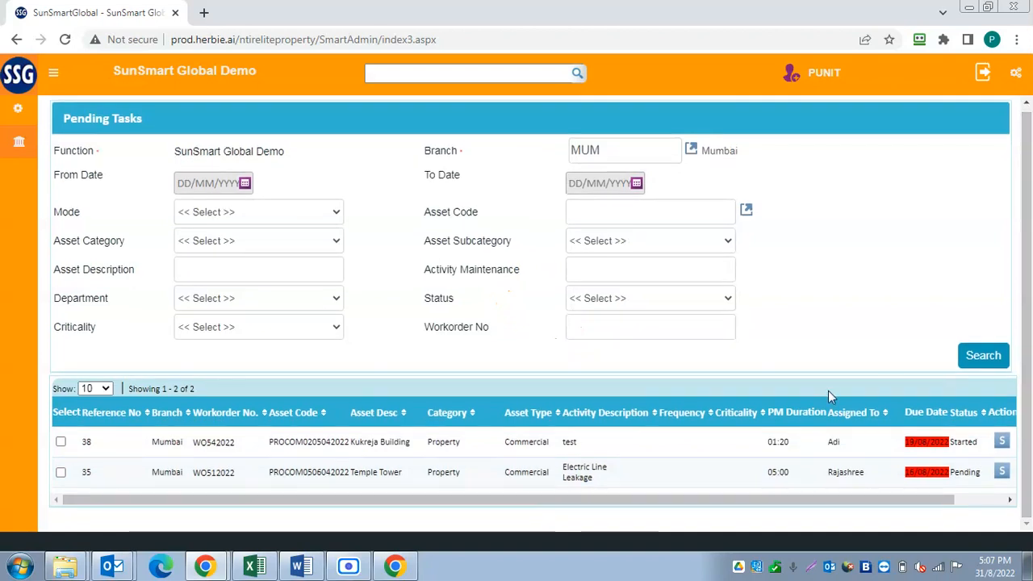
drag(541, 500, 667, 503)
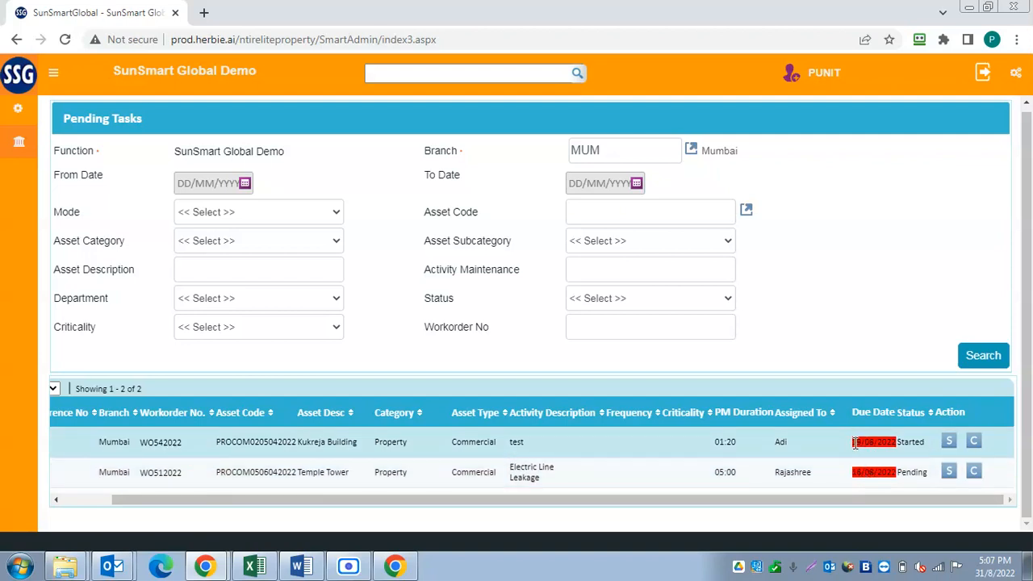
drag(848, 449, 900, 446)
click(863, 441)
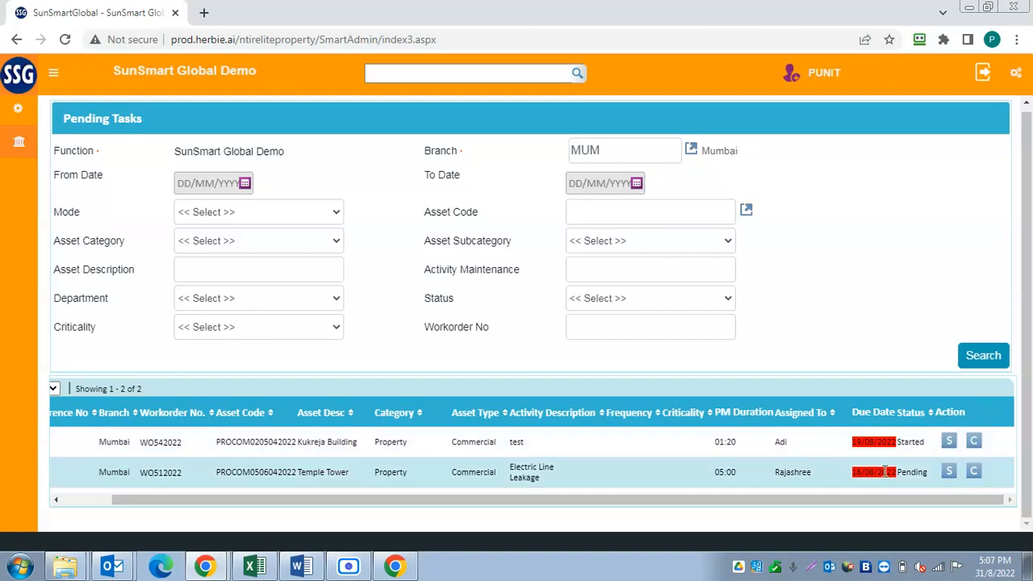
Select the Kukreja Building pending task and inspect its reschedule, cancel, reassign/transfer and row action options.
drag(563, 504, 64, 454)
click(62, 443)
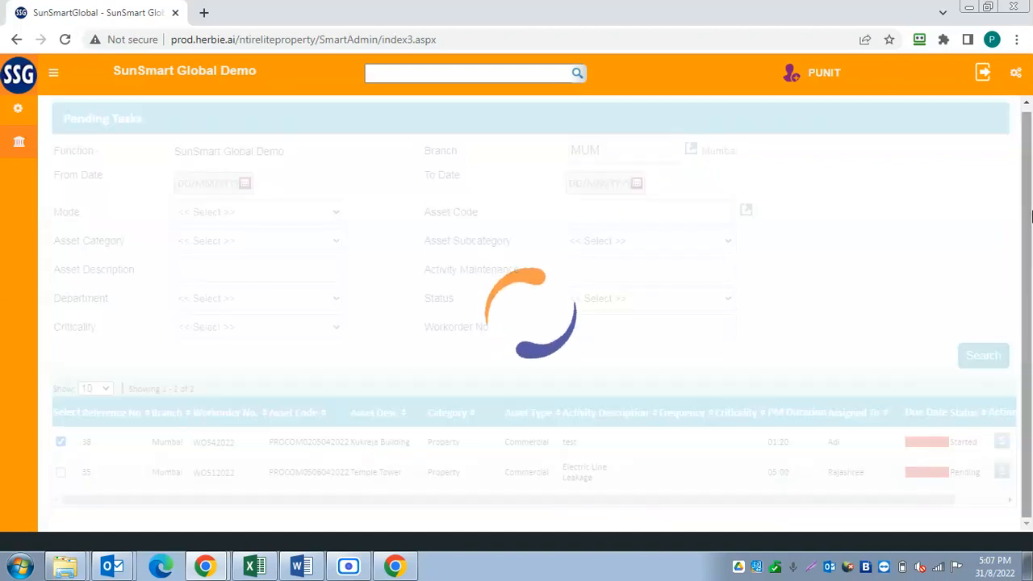
drag(1027, 212, 1027, 277)
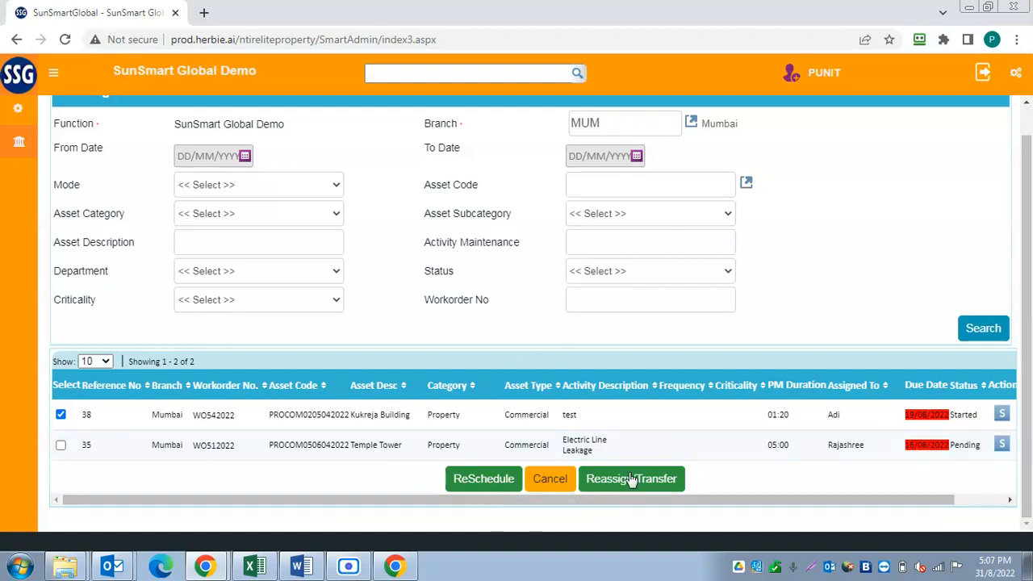
drag(888, 500, 996, 489)
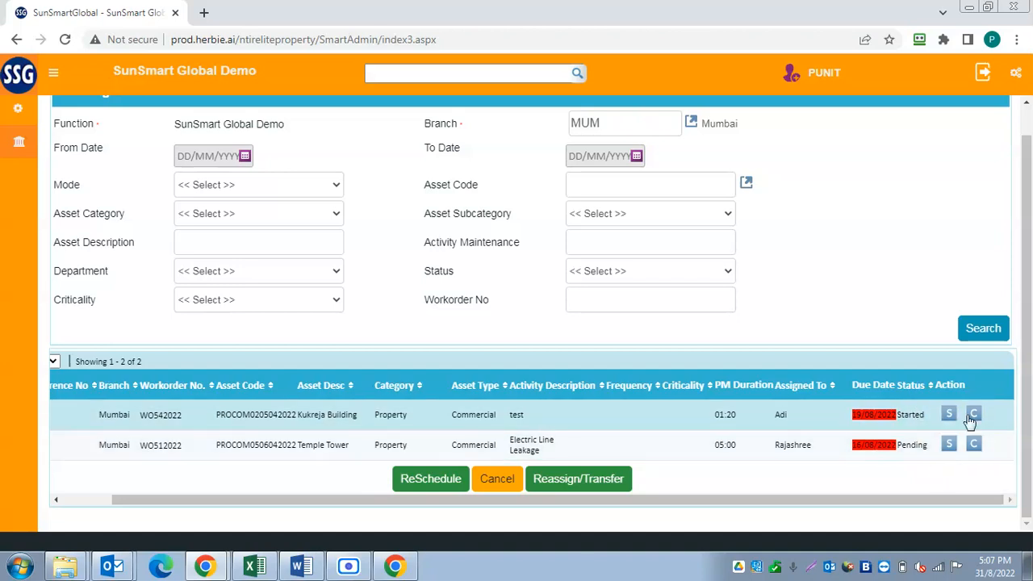
Open the job completion report for the Kukreja Building pending task and review its completion information and completion status fields.
click(975, 415)
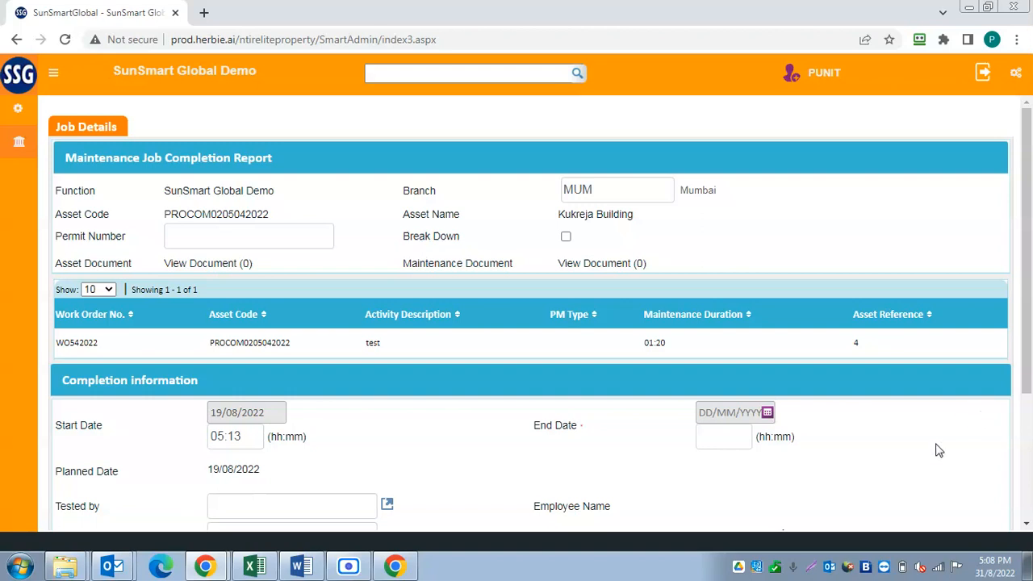
scroll(513, 422, down, 2)
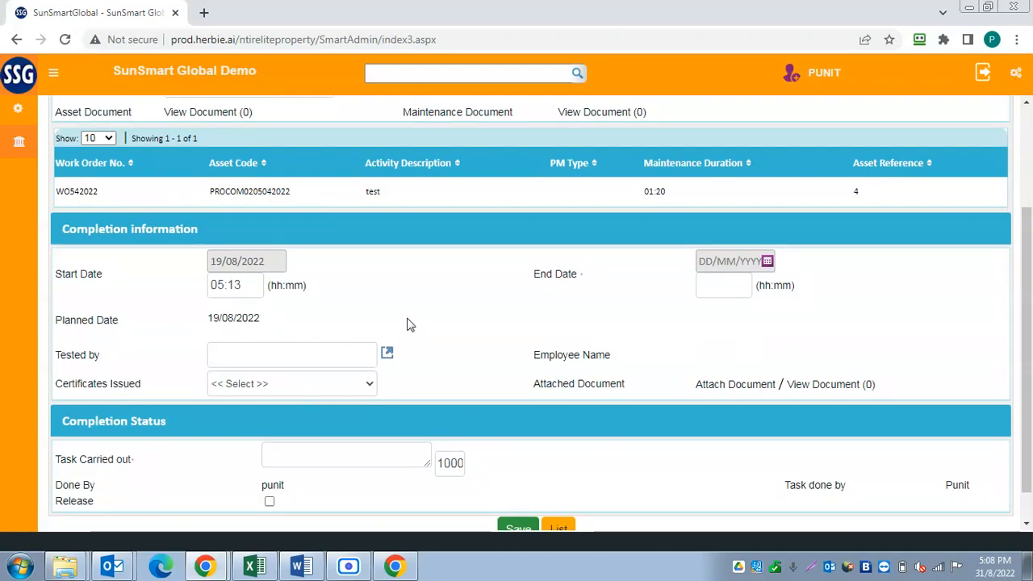
click(235, 356)
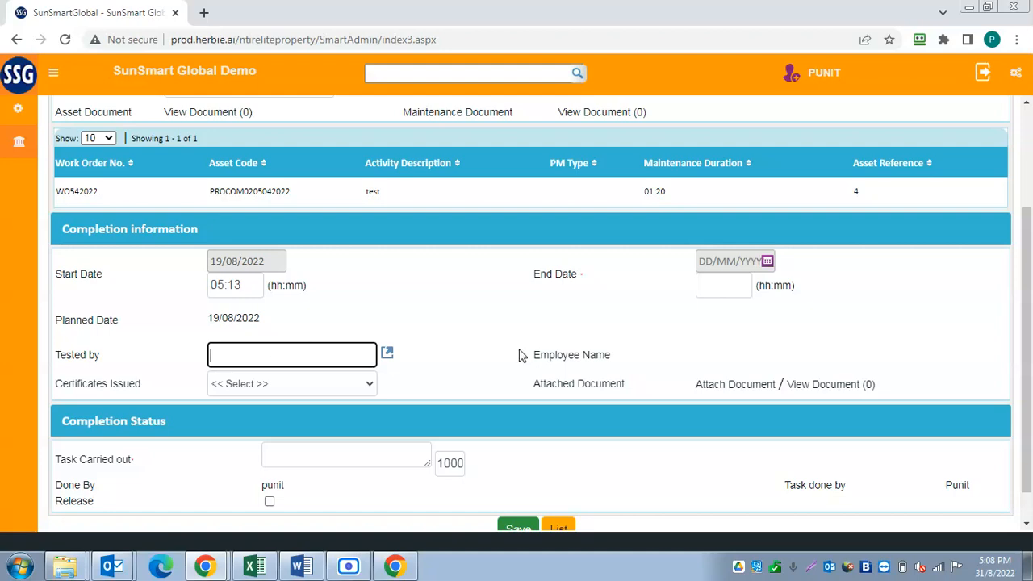
scroll(520, 355, down, 1)
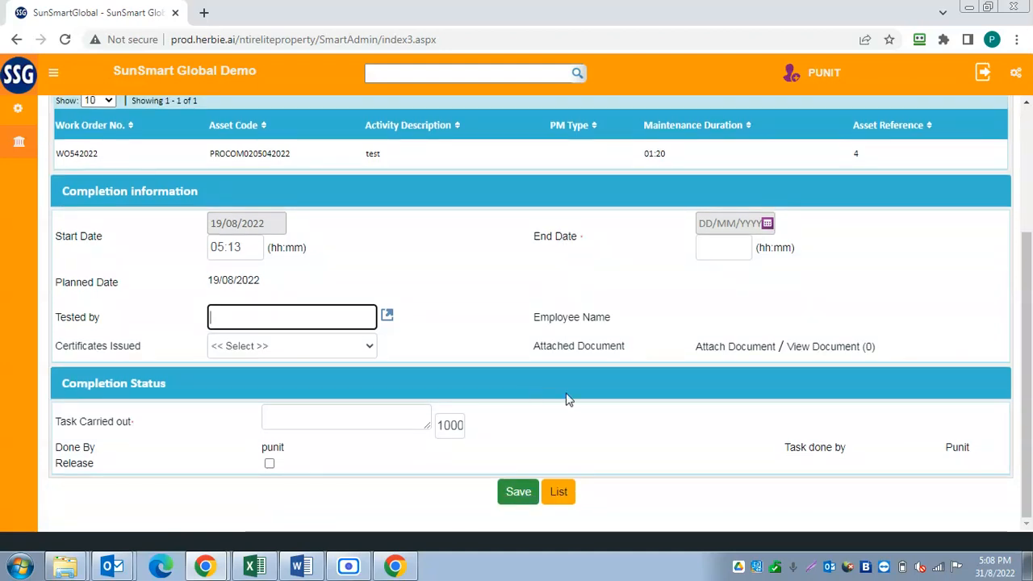
scroll(557, 387, up, 3)
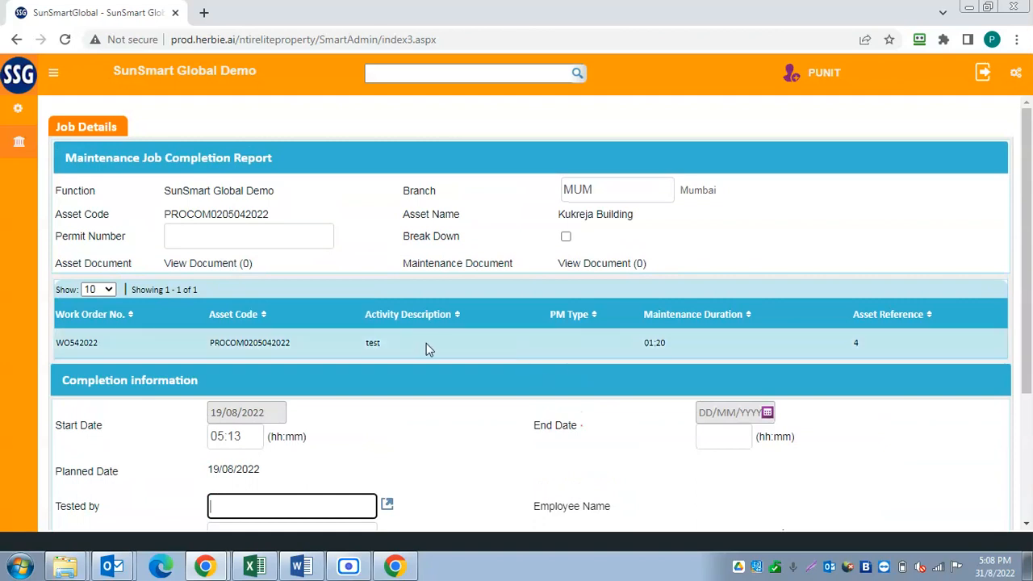
Open the completed issues of the property management module, list those for the Mumbai branch and select the ssg Building task.
click(16, 150)
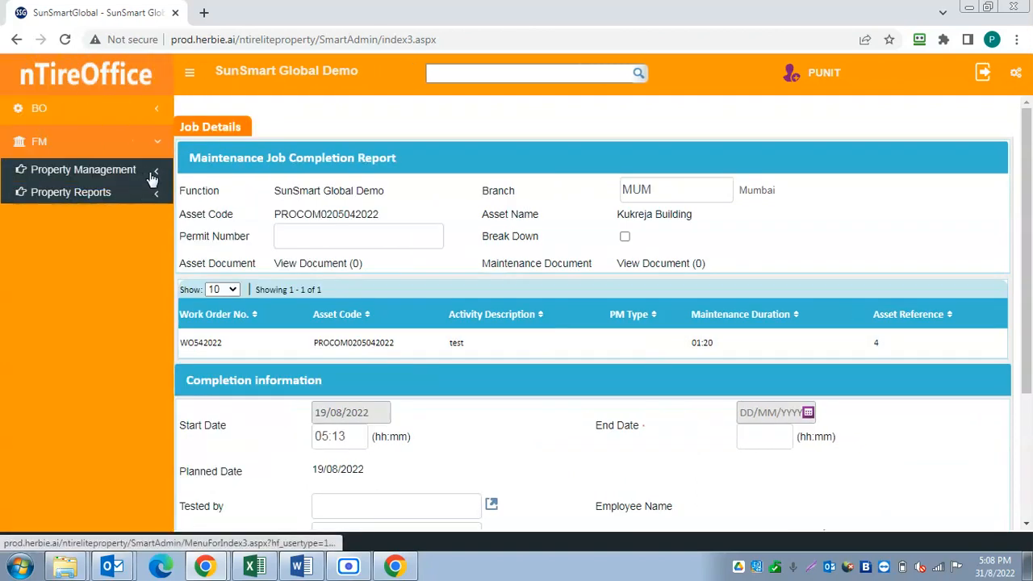
click(155, 172)
scroll(129, 418, down, 2)
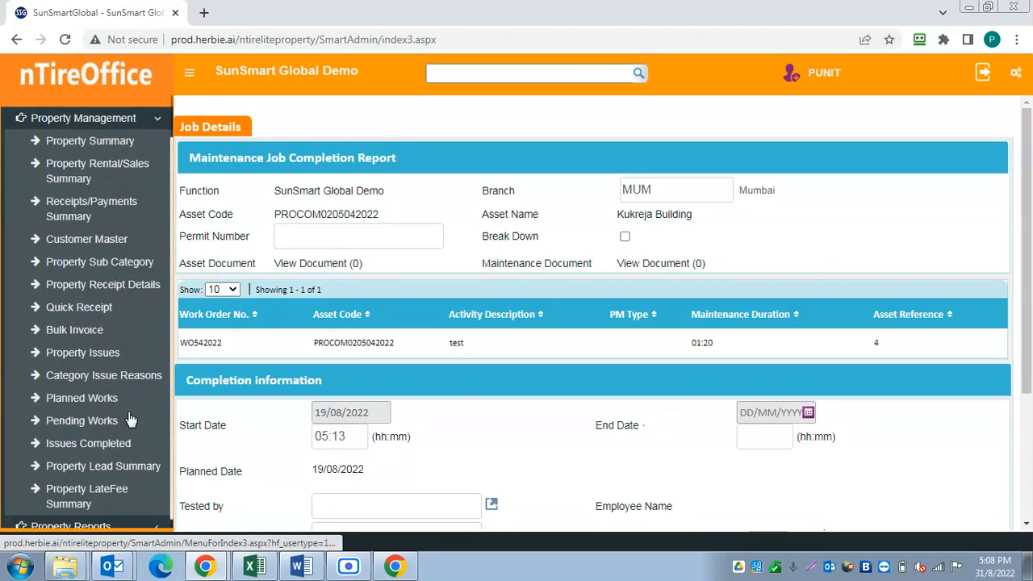
click(91, 436)
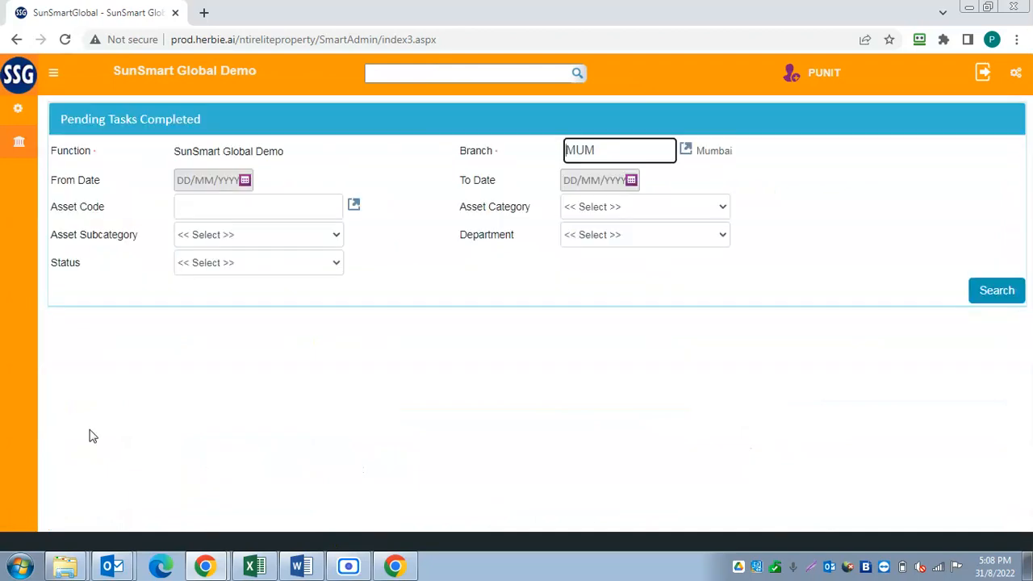
click(1008, 290)
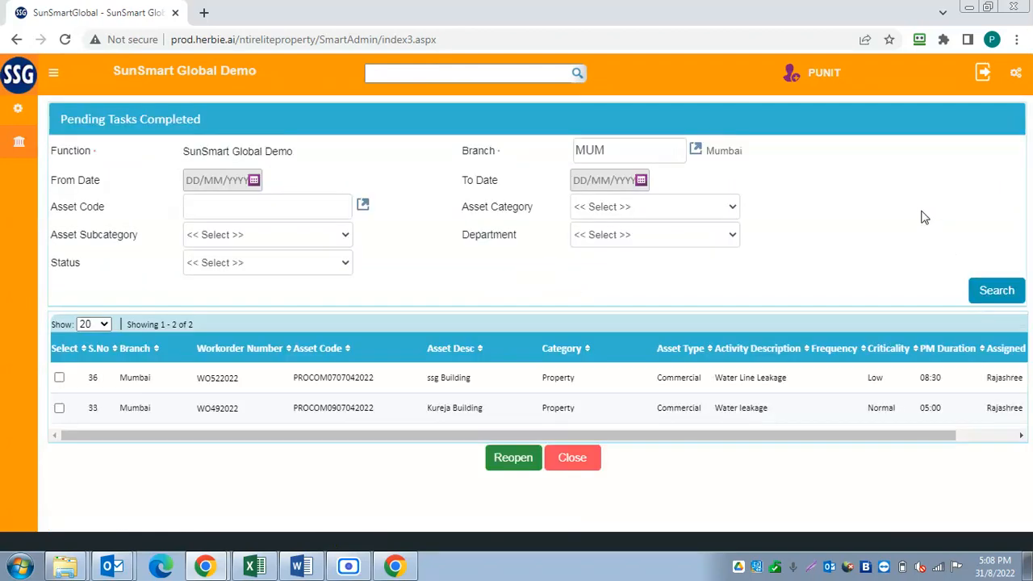
click(59, 379)
List all property leads for the Mumbai branch in the property lead summary and open a blank new lead form.
click(21, 144)
click(153, 172)
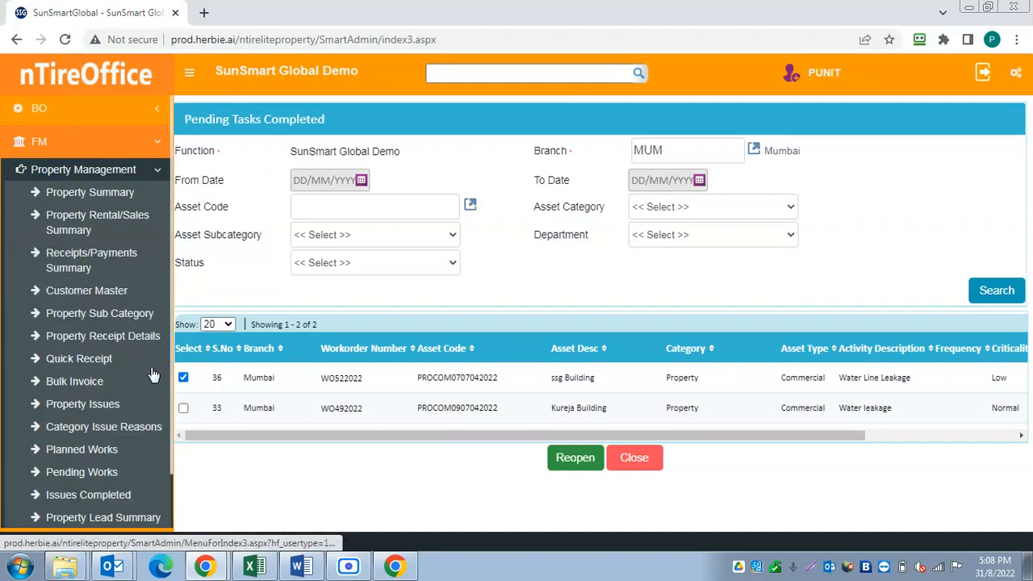
scroll(153, 373, down, 1)
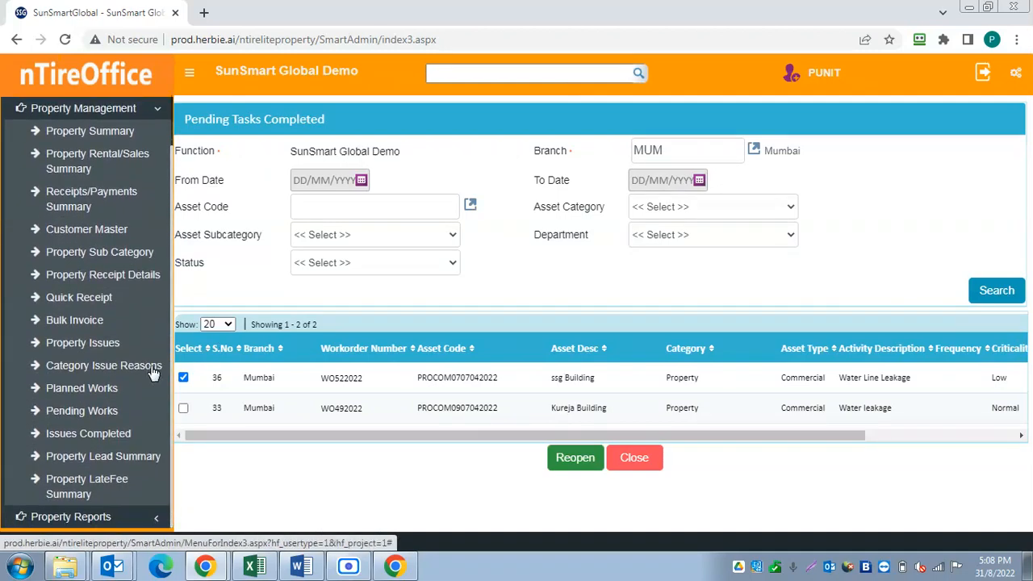
click(113, 460)
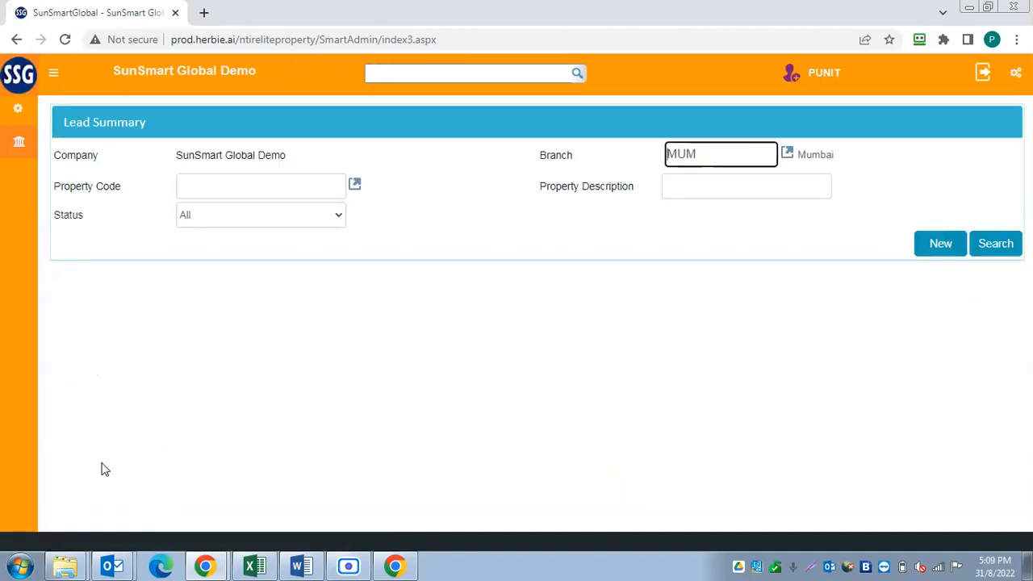
click(988, 244)
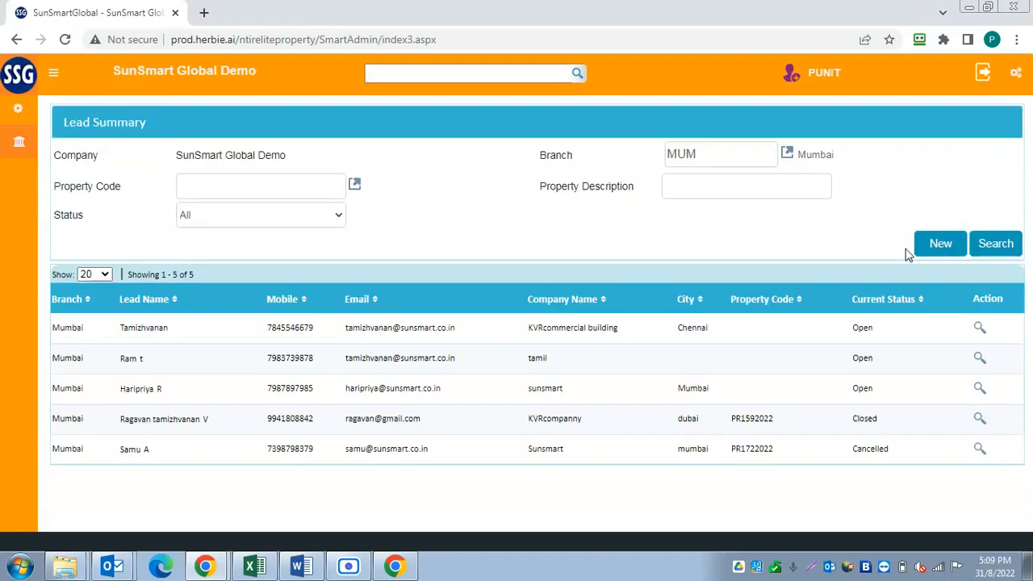
click(937, 243)
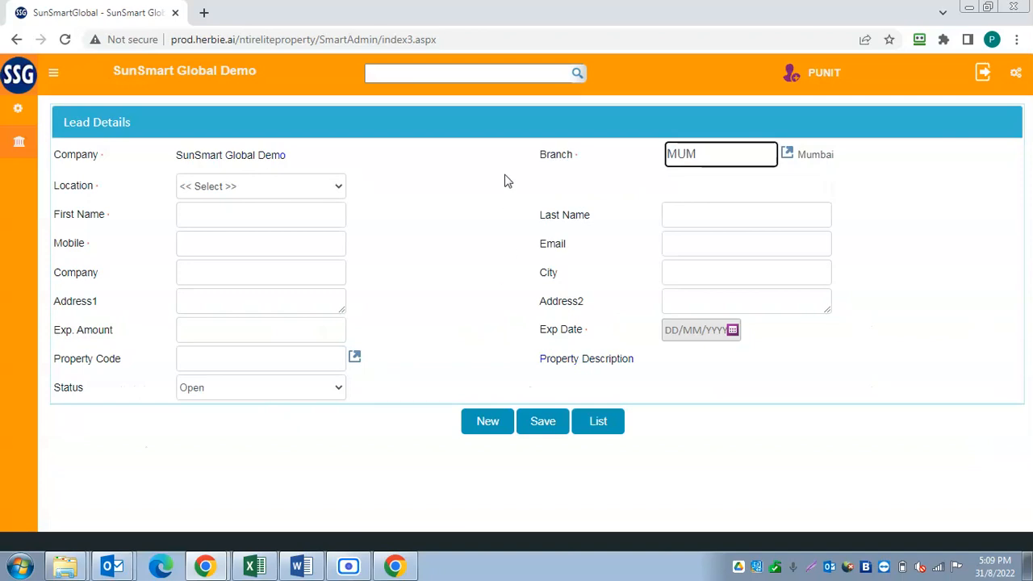
Build the Payment Details property report for SunSmart Global Demo without further filters and review its payment rows.
click(29, 144)
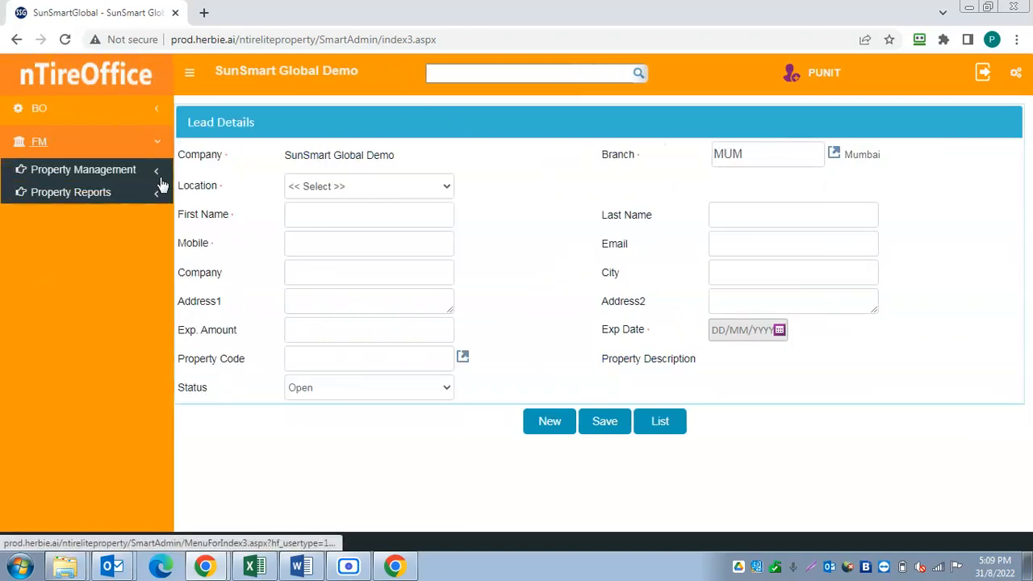
click(157, 176)
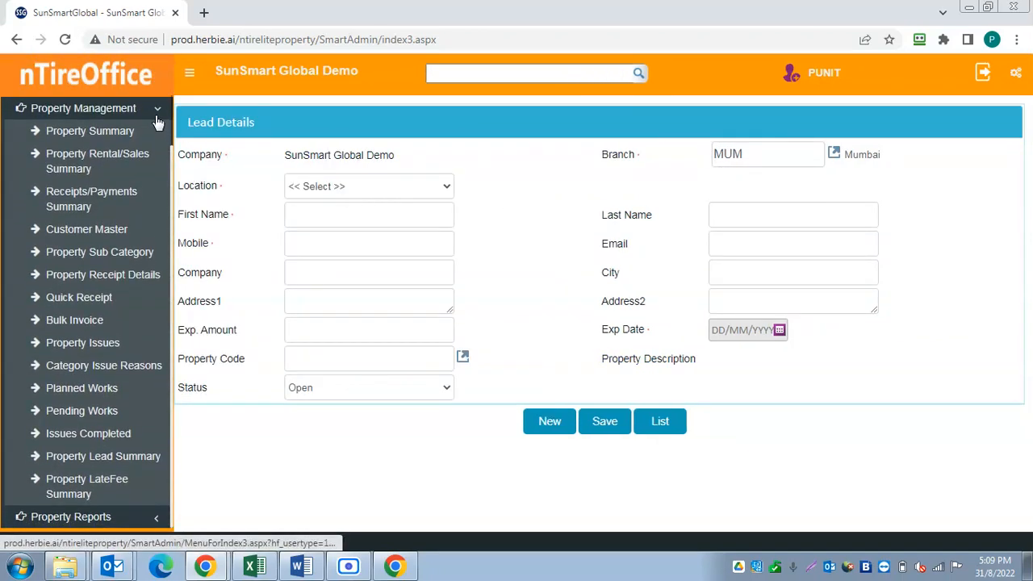
click(158, 195)
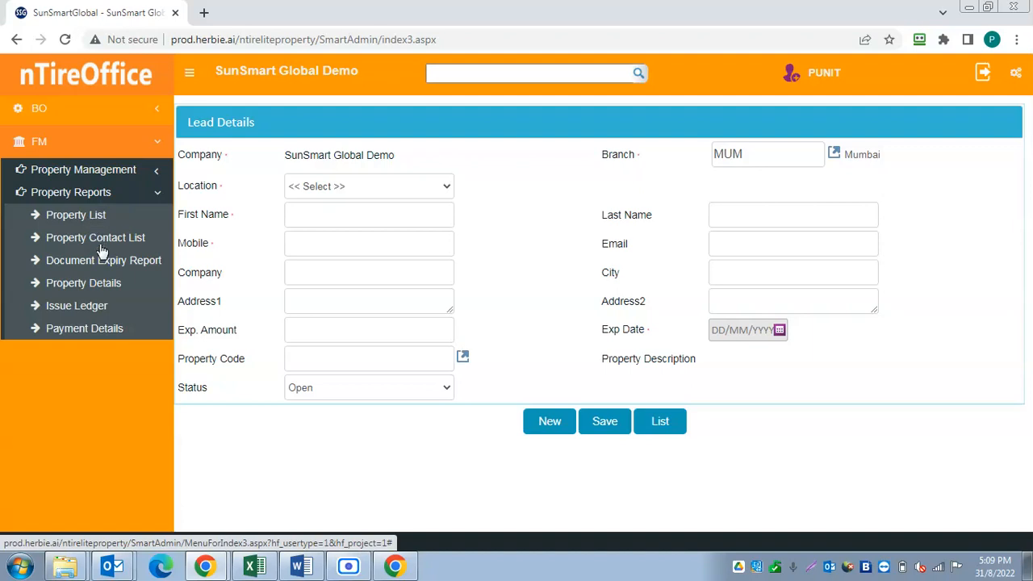
click(105, 331)
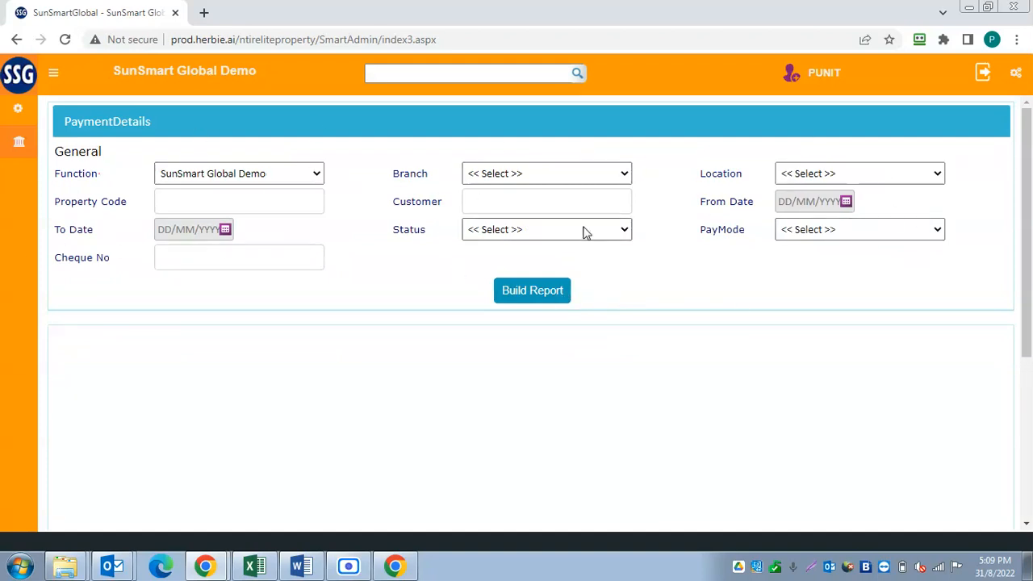
click(543, 297)
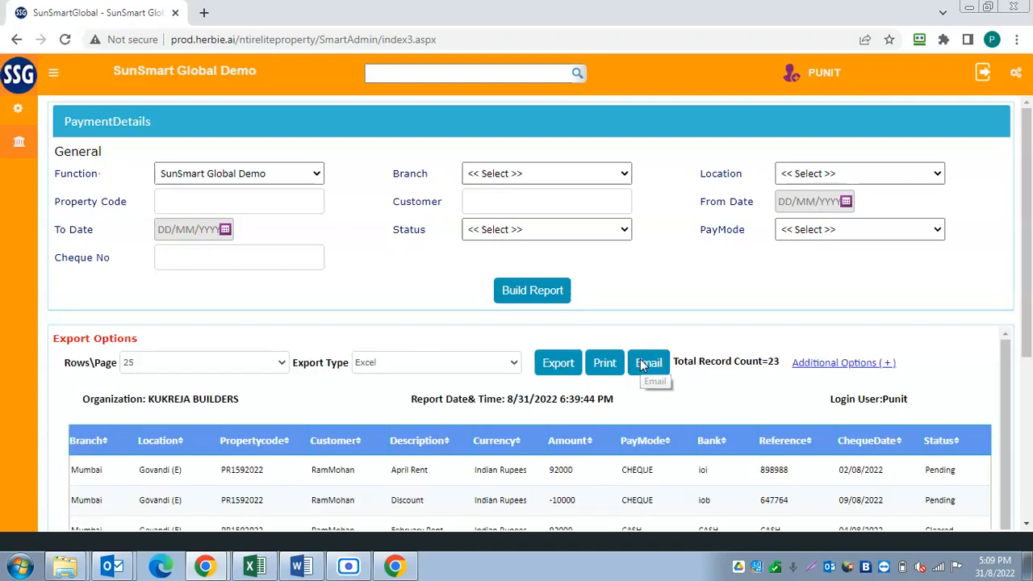
mouse_move(1023, 218)
mouse_down()
mouse_move(1027, 430)
mouse_move(1031, 231)
mouse_up()
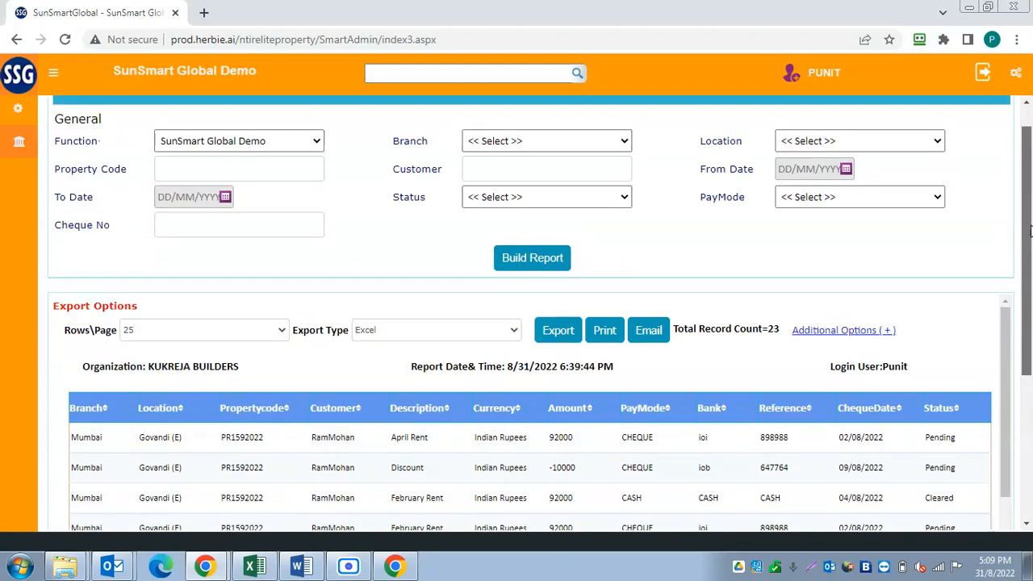
drag(1030, 231, 1028, 346)
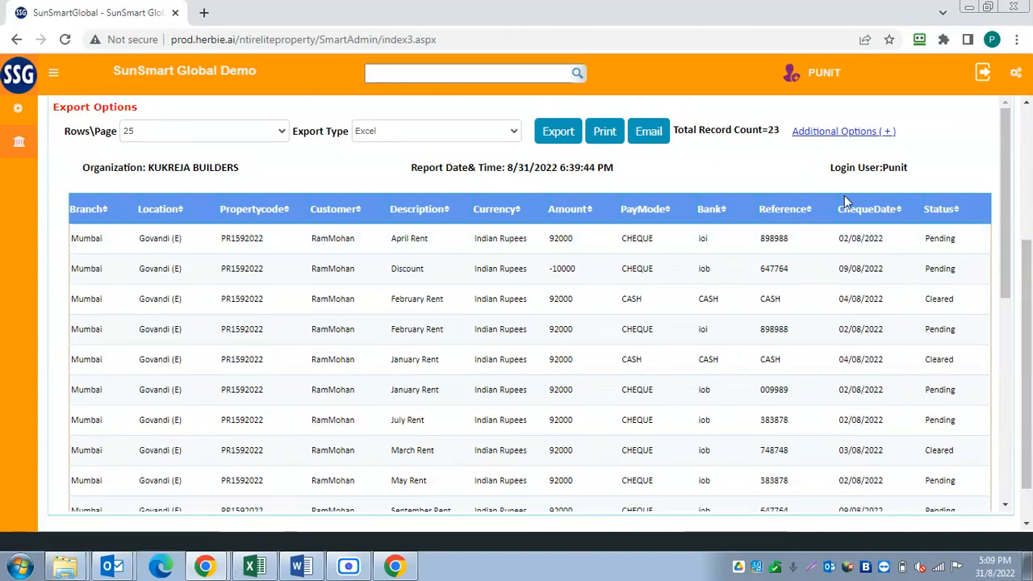
drag(1027, 312, 1028, 193)
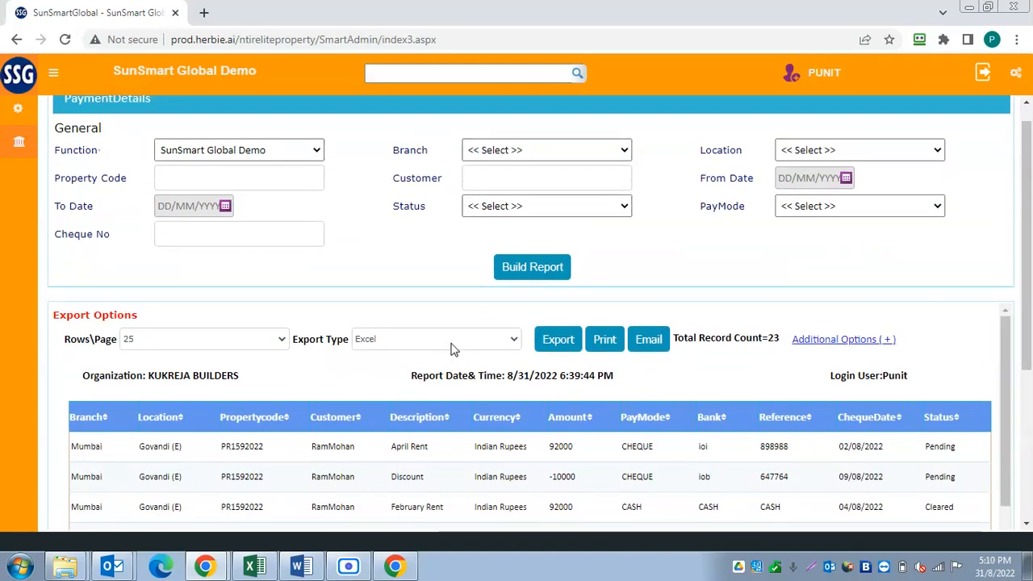
Inspect the payment report's export types, then expand its additional options and examine the columns and grouping choices.
click(475, 341)
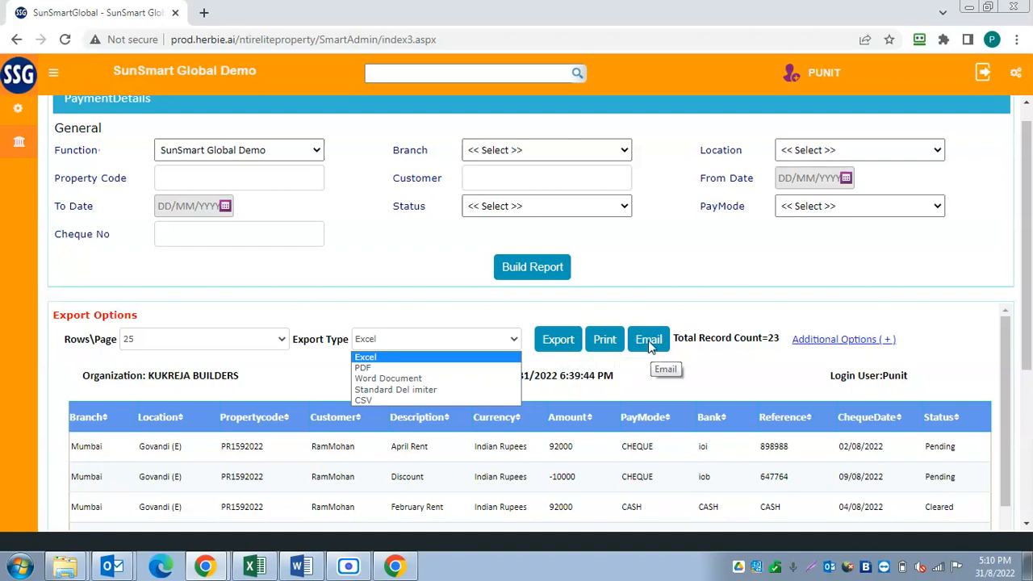
click(831, 339)
click(831, 339)
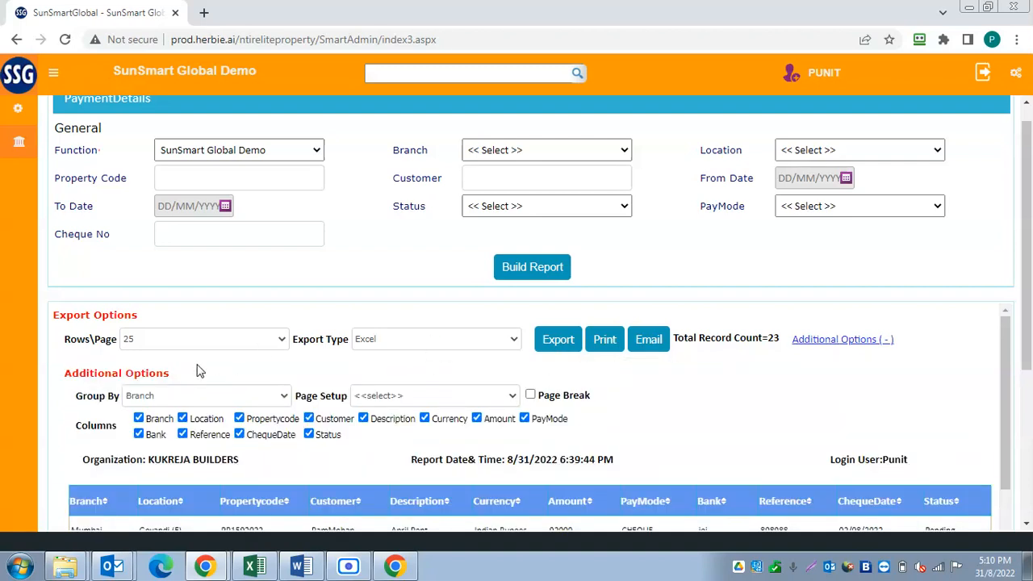
scroll(271, 309, down, 2)
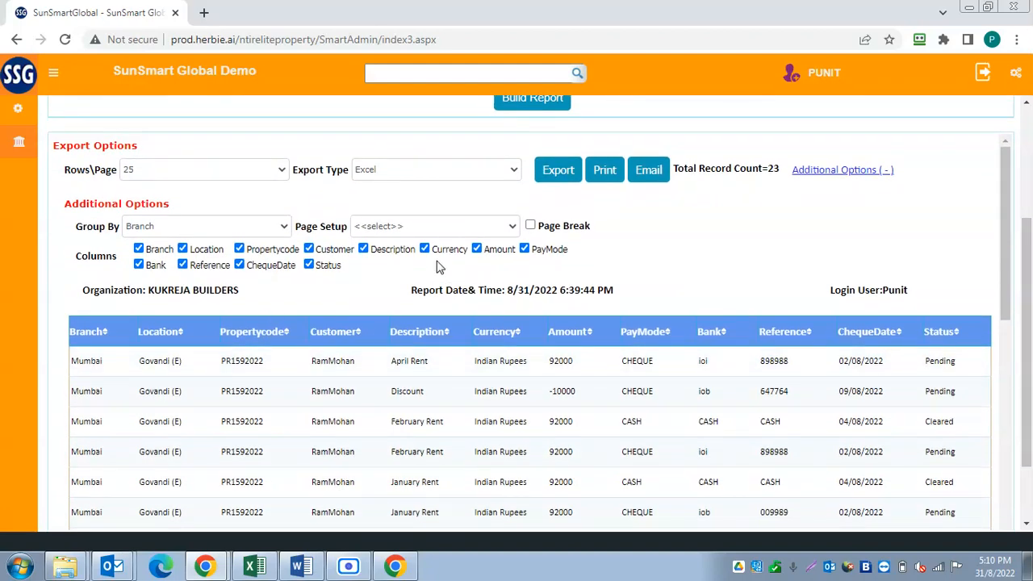
click(263, 232)
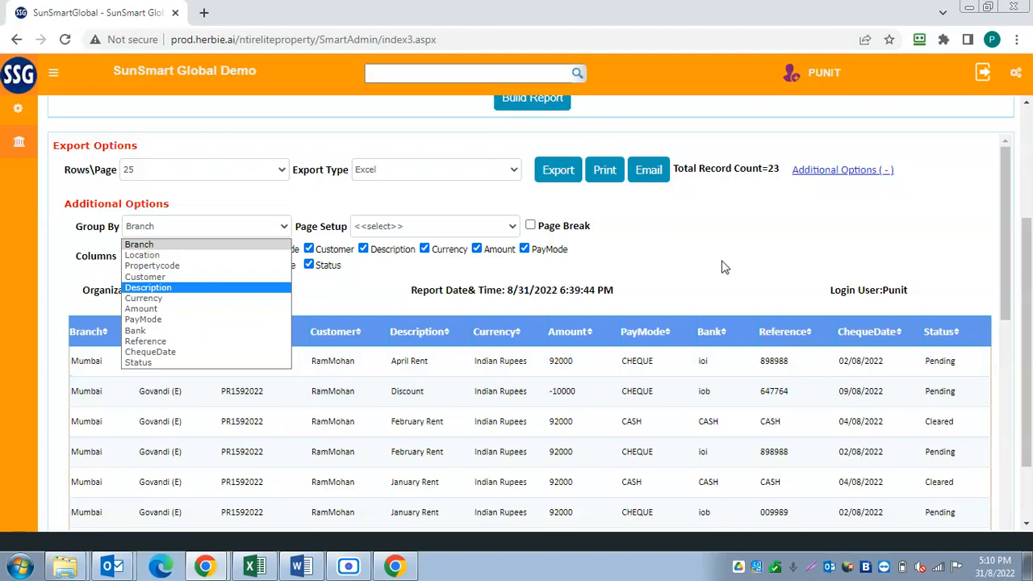
click(722, 267)
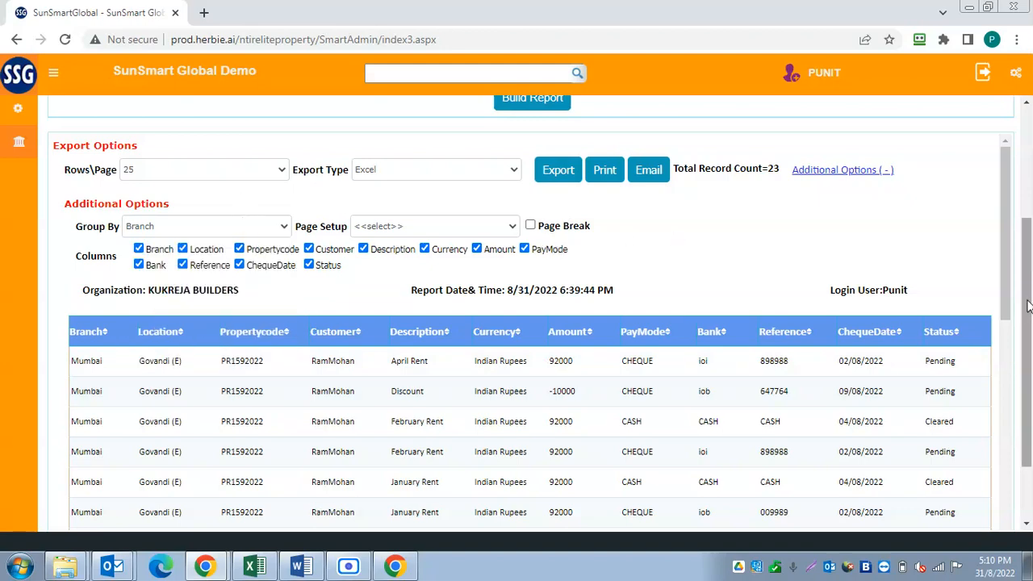
Return to the start of the payment report and display the FM module's property management and property reports sections.
scroll(1027, 305, up, 3)
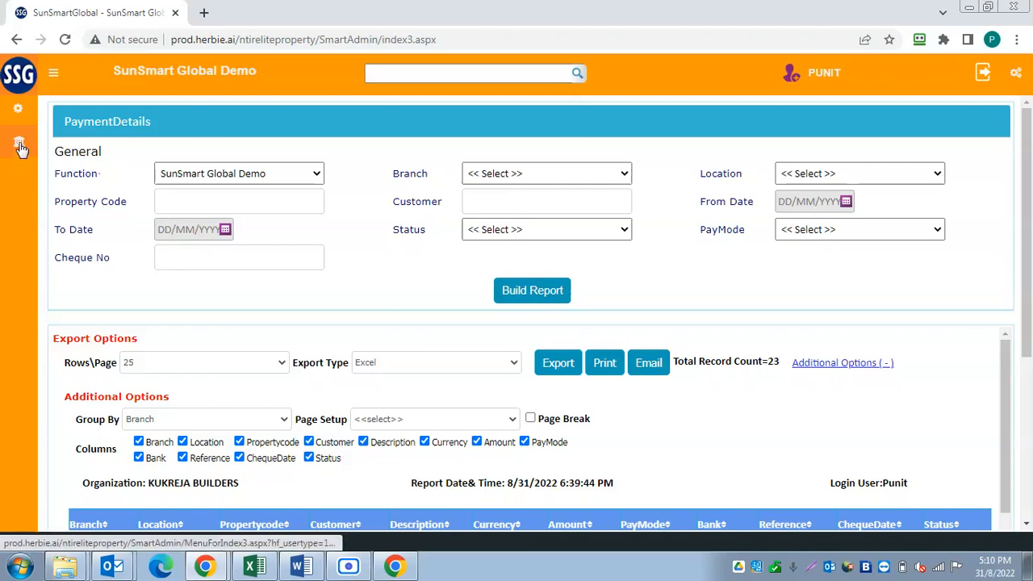
click(21, 149)
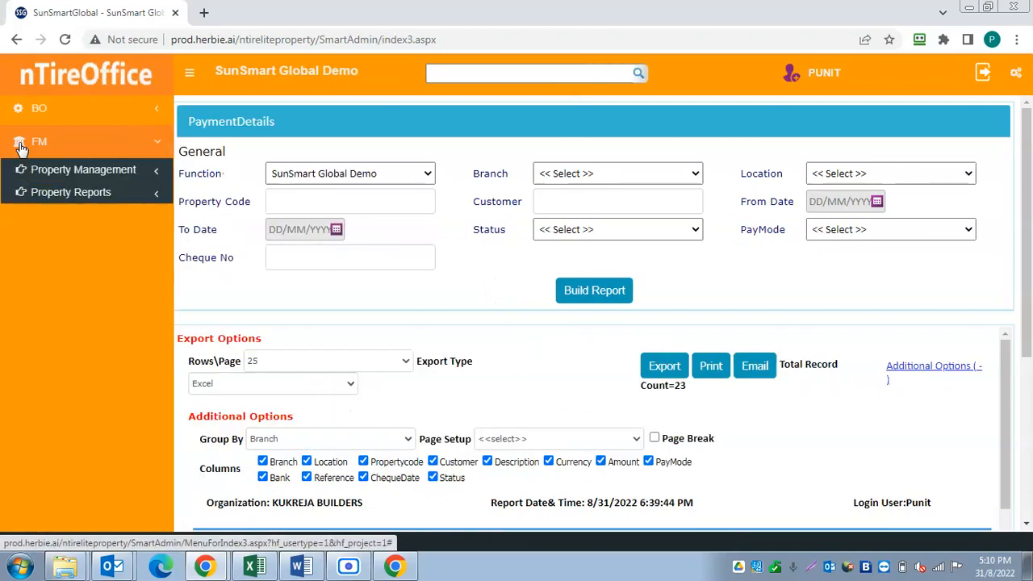